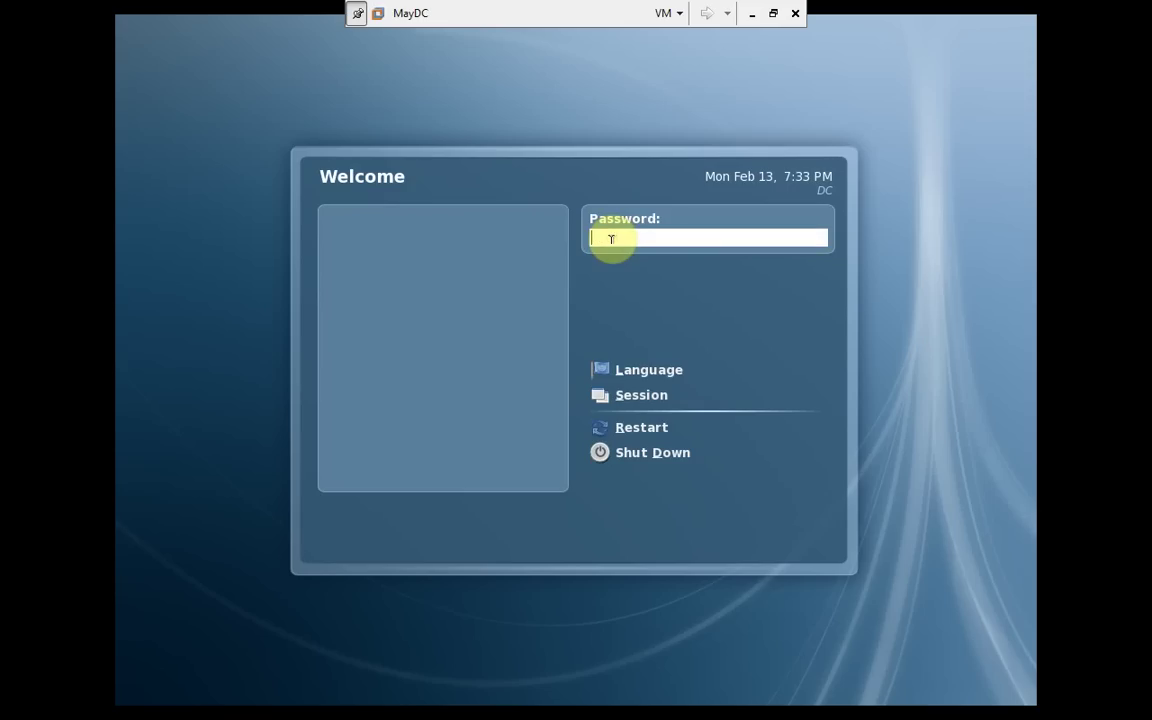
# Log in to the virtual machine with the account password and continue the session as a privileged user.
pyautogui.write('******')
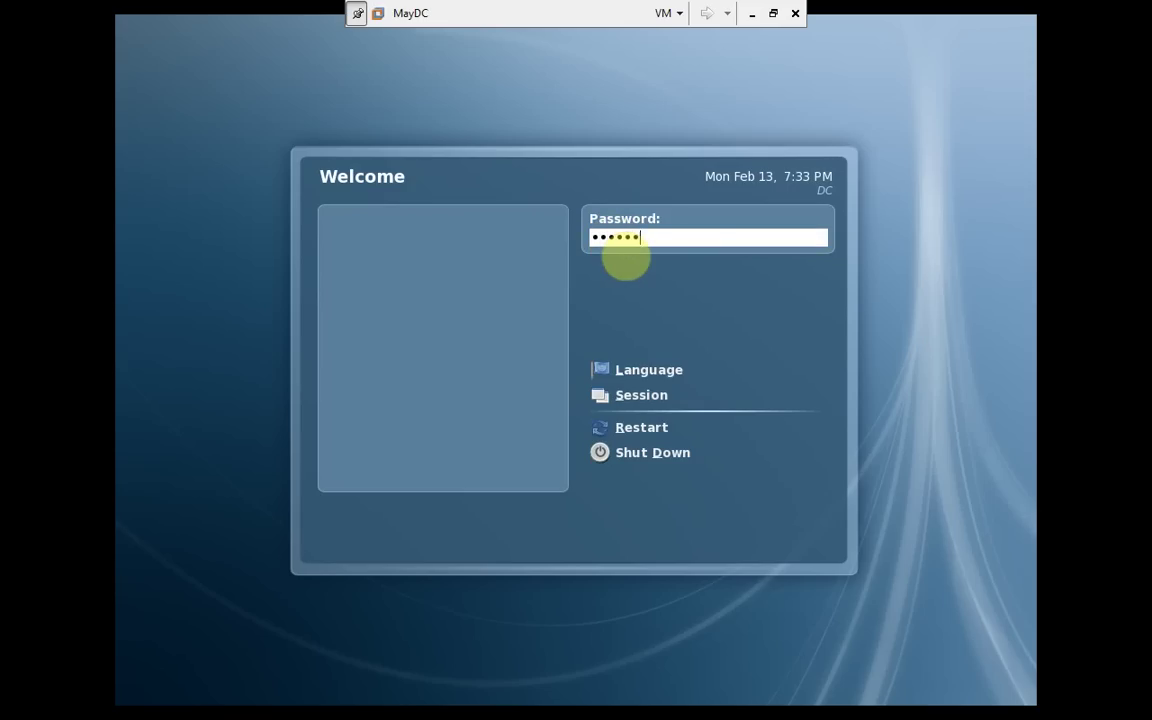
pyautogui.press('Return')
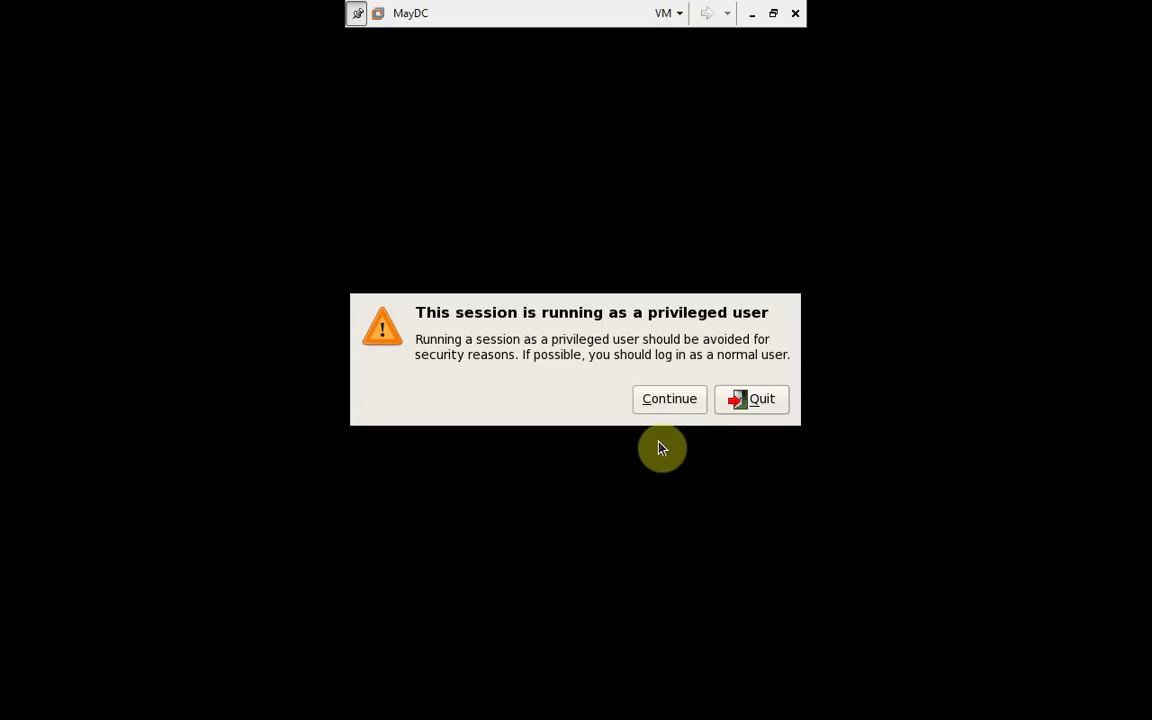
pyautogui.click(660, 408)
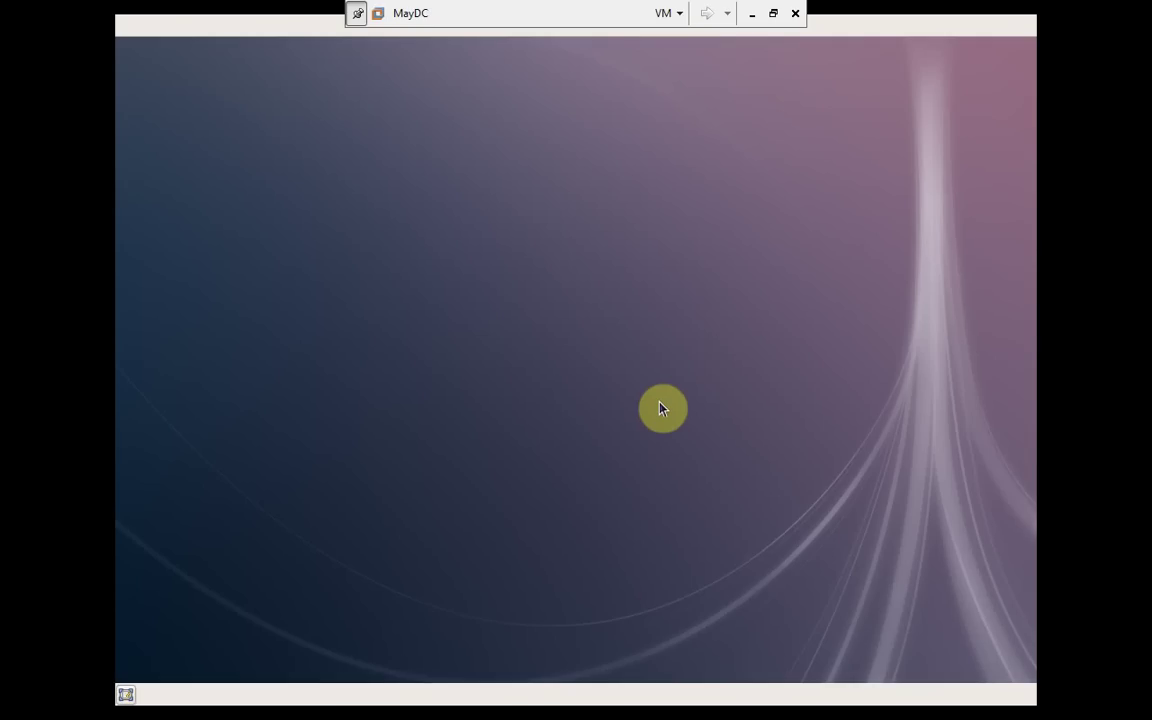
# Take the MayDC virtual machine out of full screen, maximize the VMware window, and return the machine to full screen.
pyautogui.click(773, 13)
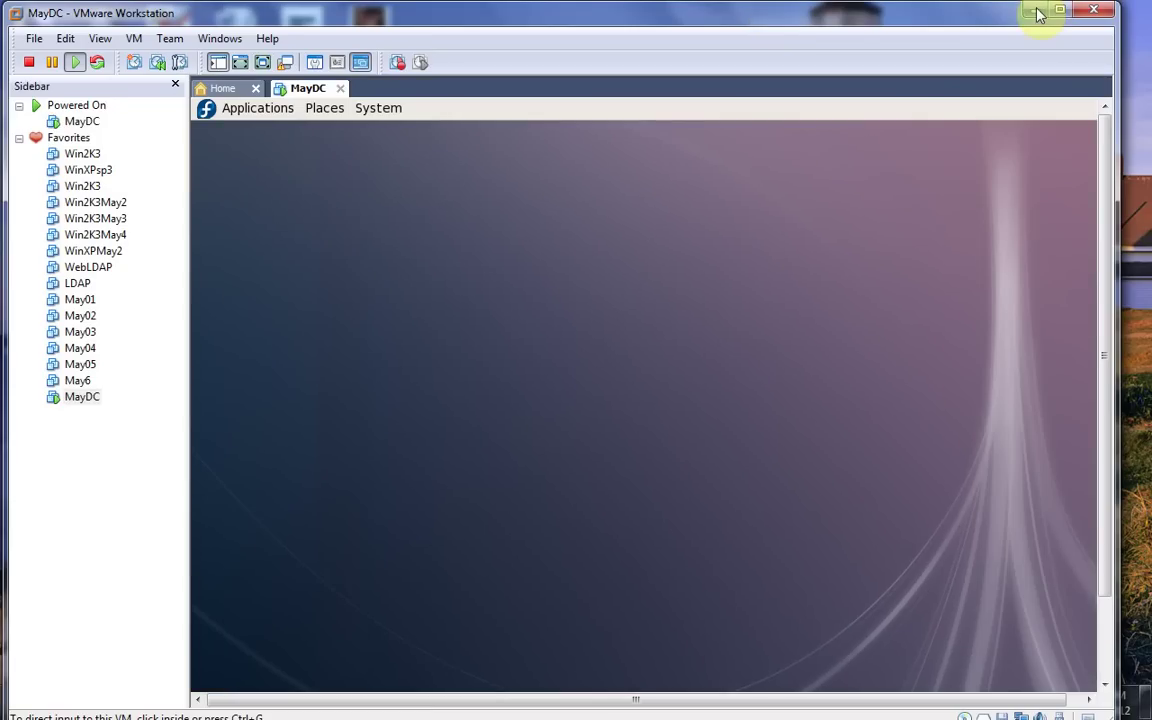
pyautogui.click(1060, 12)
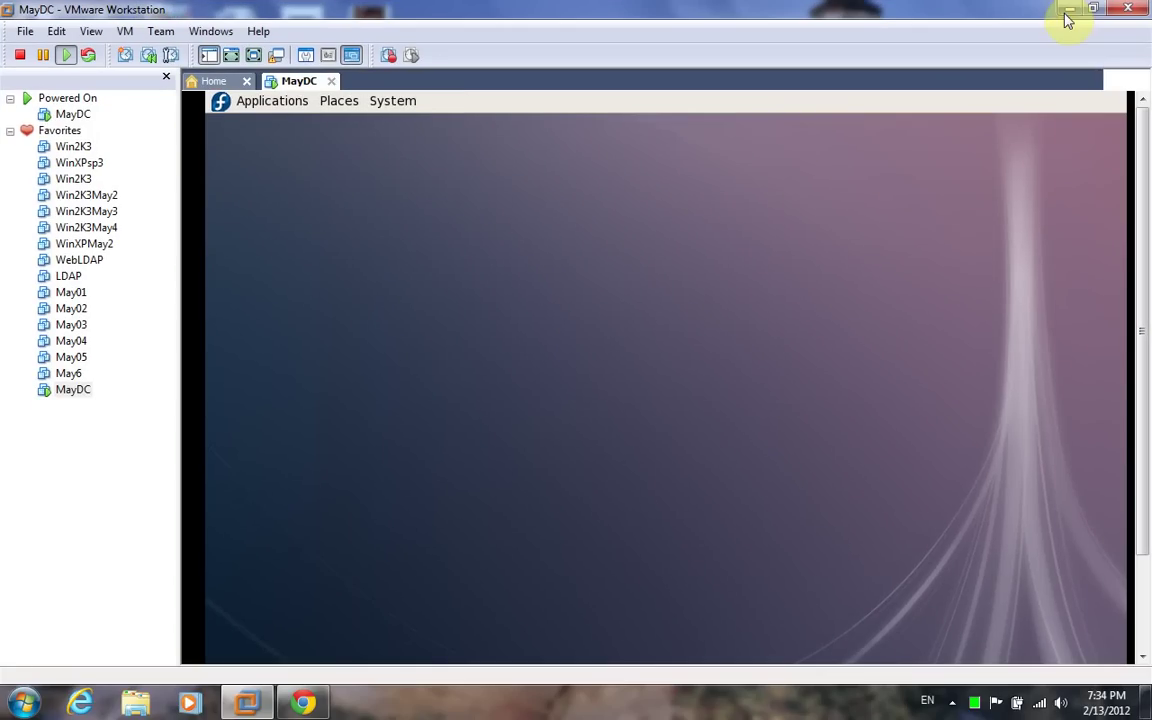
pyautogui.click(252, 55)
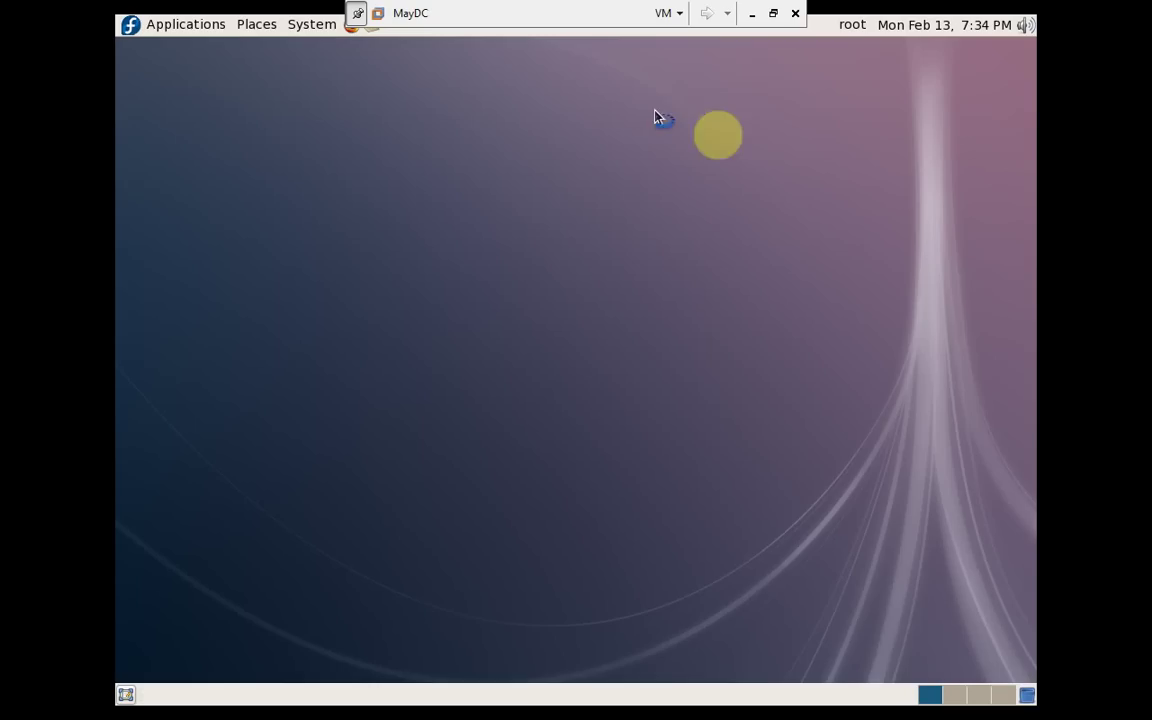
pyautogui.click(773, 13)
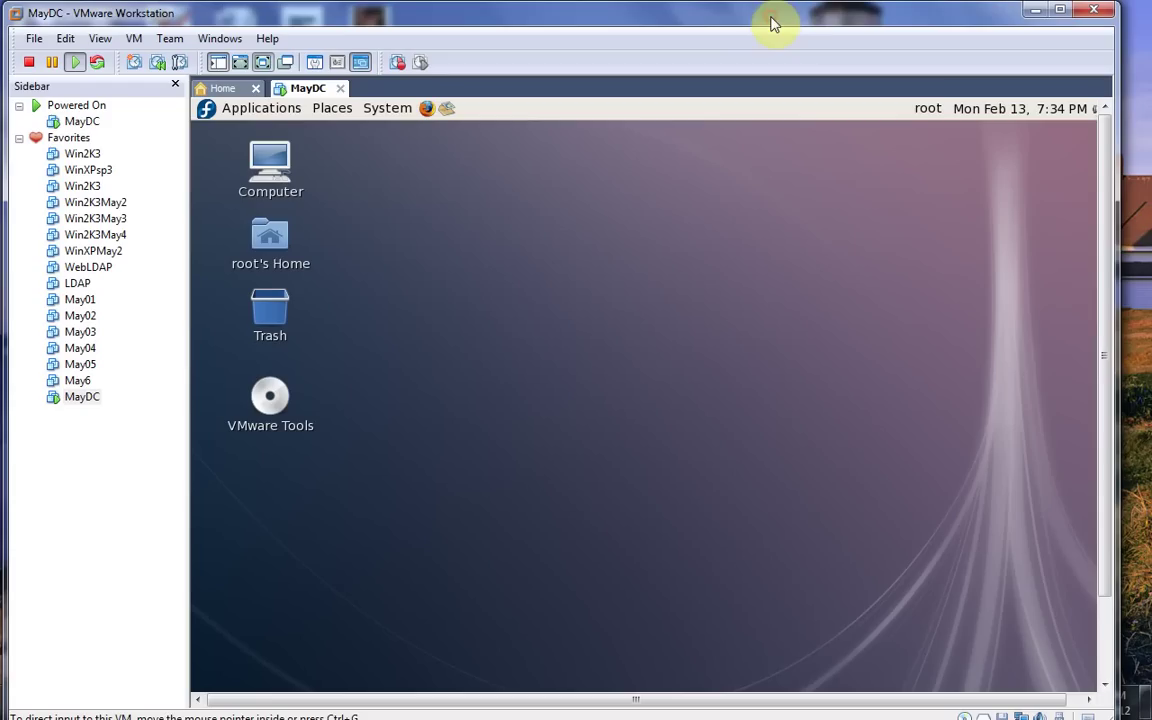
pyautogui.click(1059, 12)
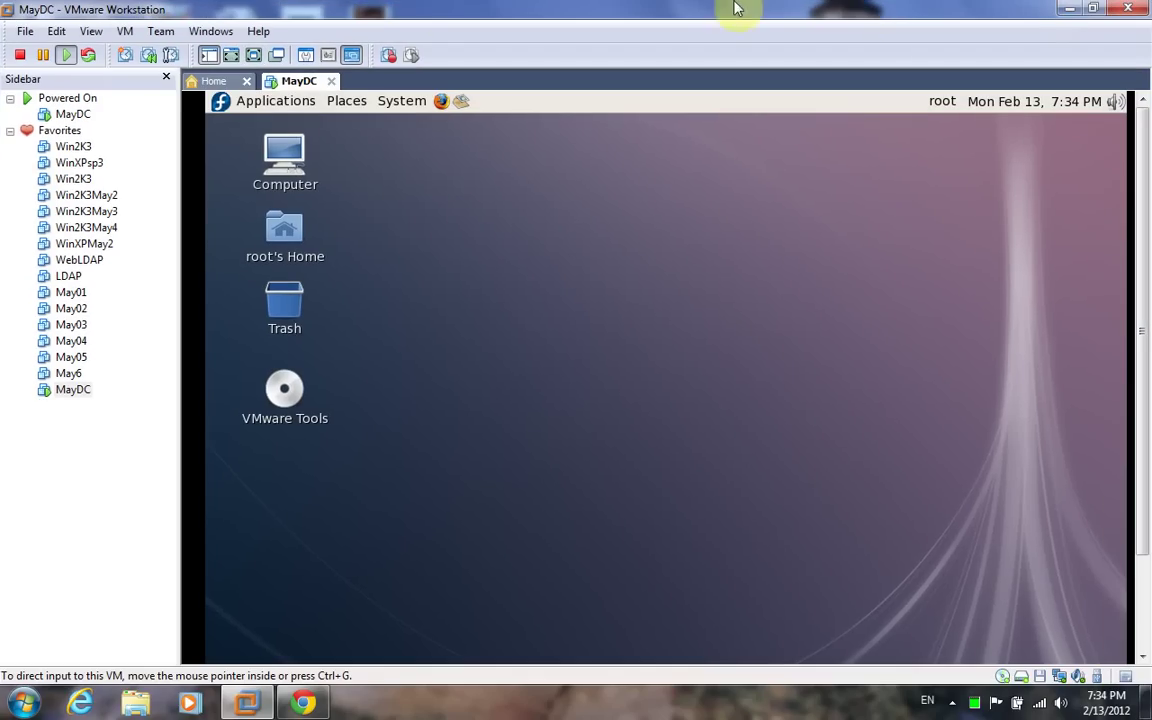
pyautogui.click(251, 57)
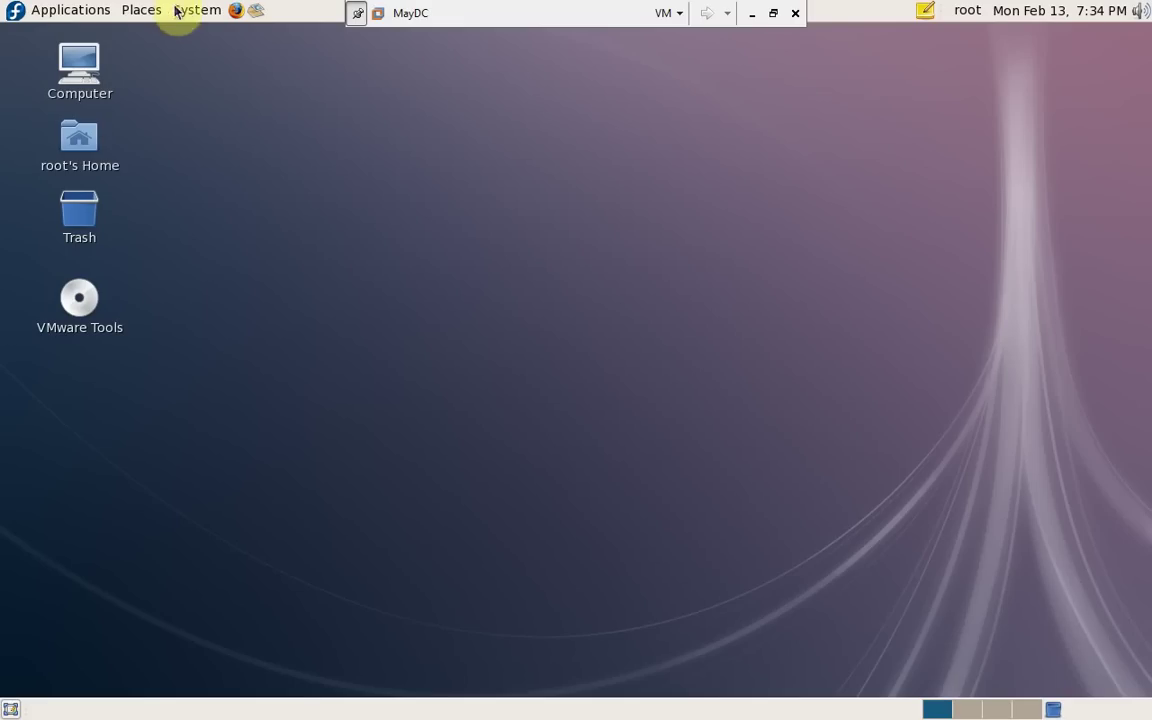
# Open a Terminal window on the Fedora desktop.
pyautogui.click(75, 10)
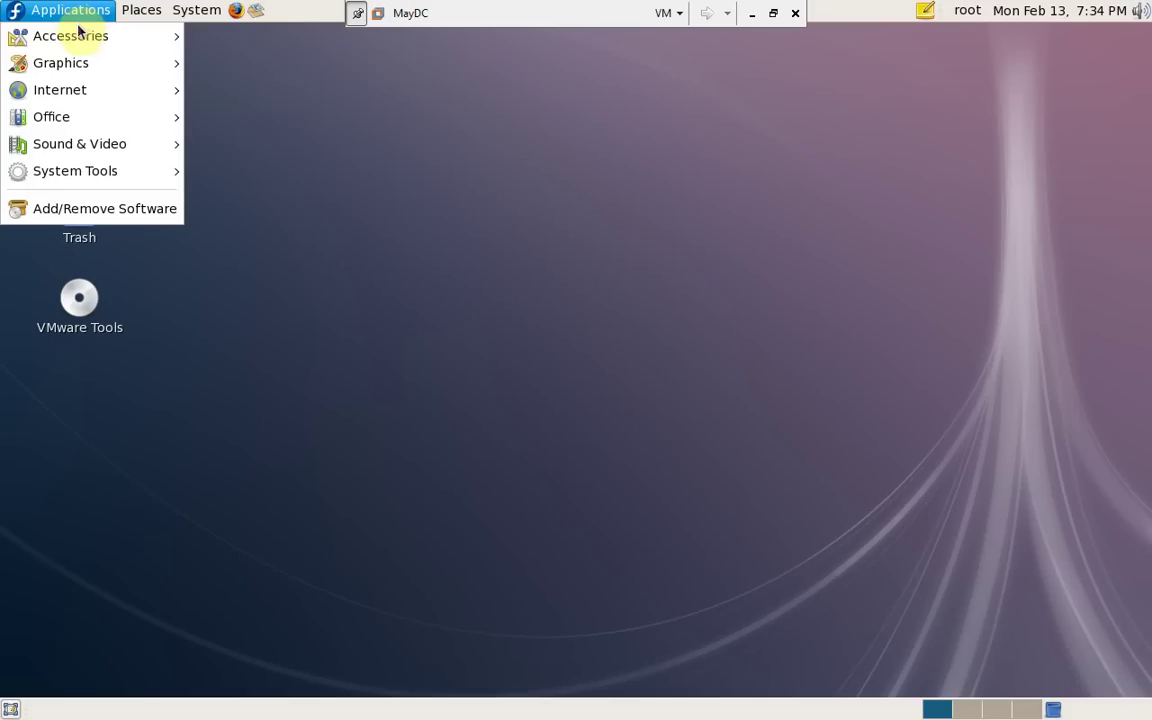
pyautogui.moveTo(36, 174)
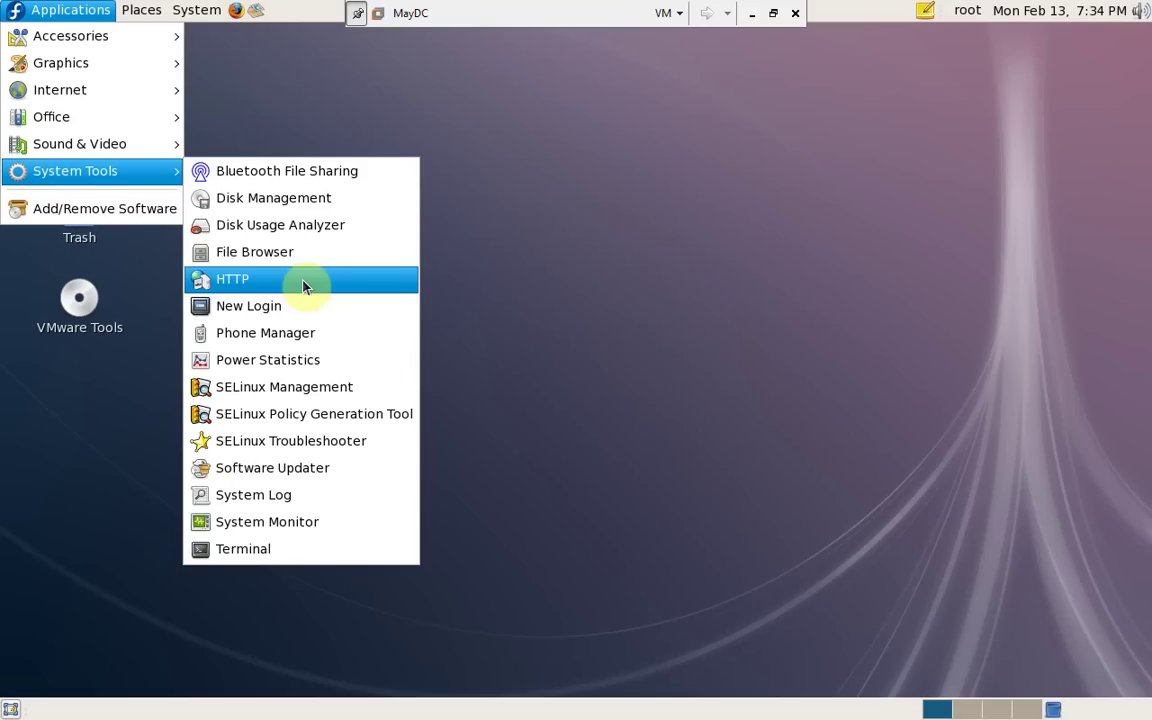
pyautogui.click(256, 549)
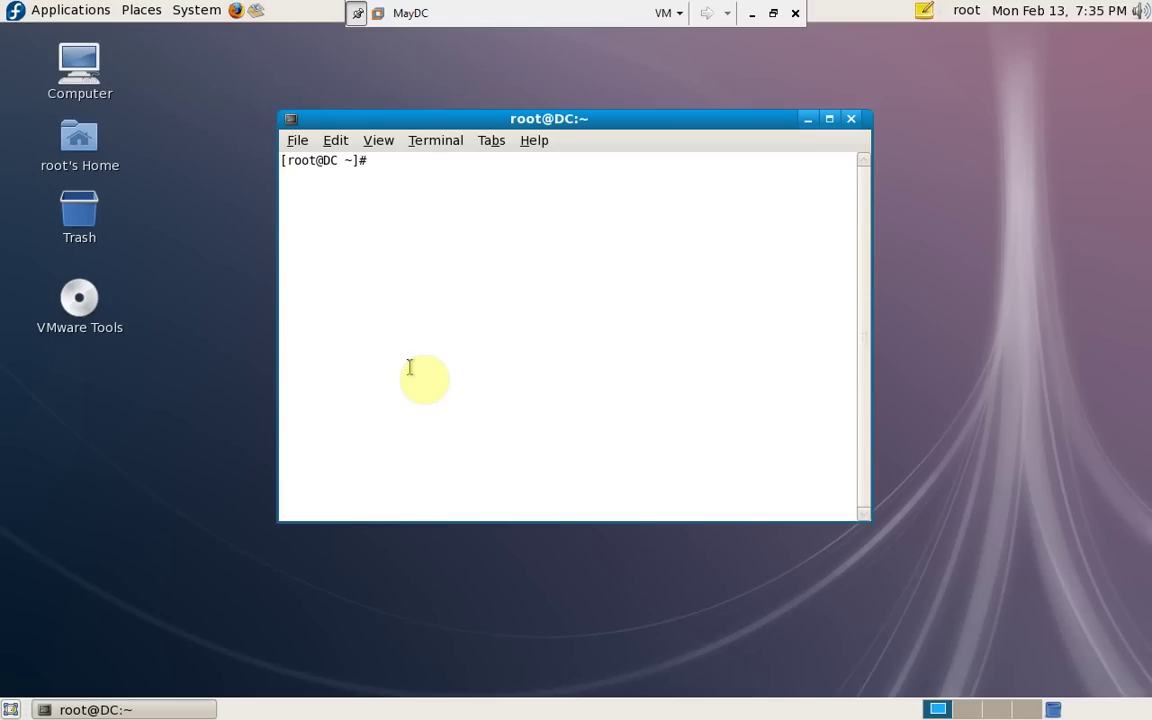
# Open the Service Configuration tool and look through the list of background services.
pyautogui.click(190, 20)
pyautogui.moveTo(221, 68)
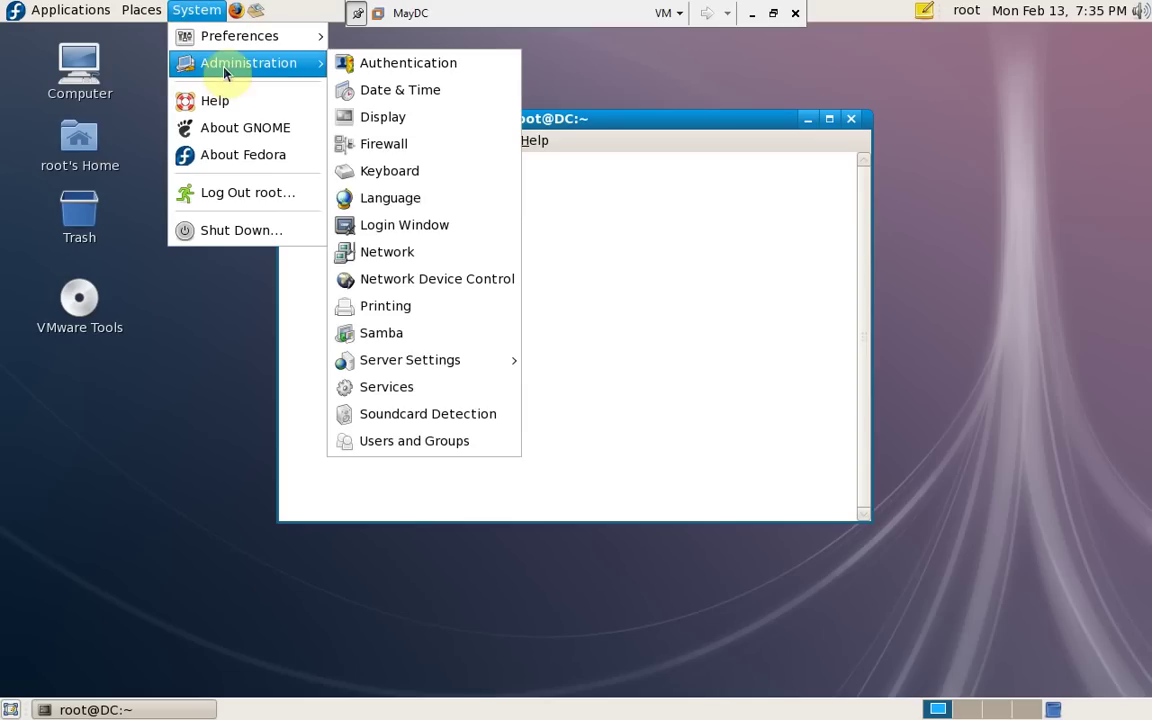
pyautogui.click(446, 386)
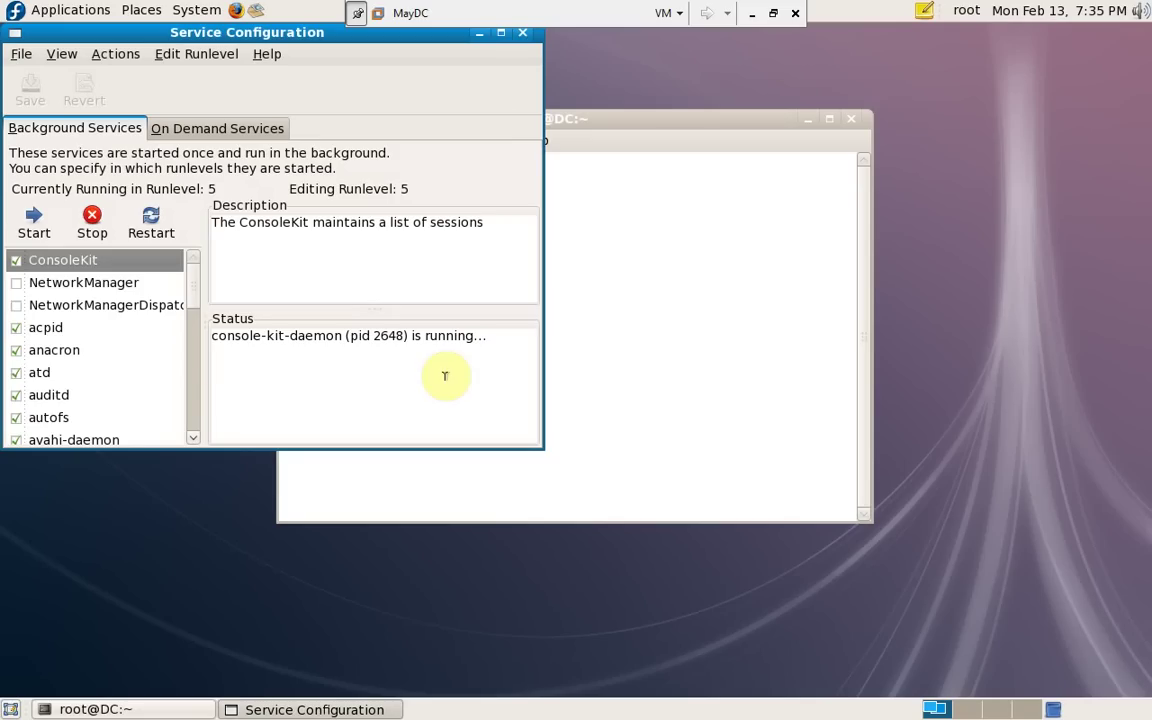
pyautogui.click(195, 380)
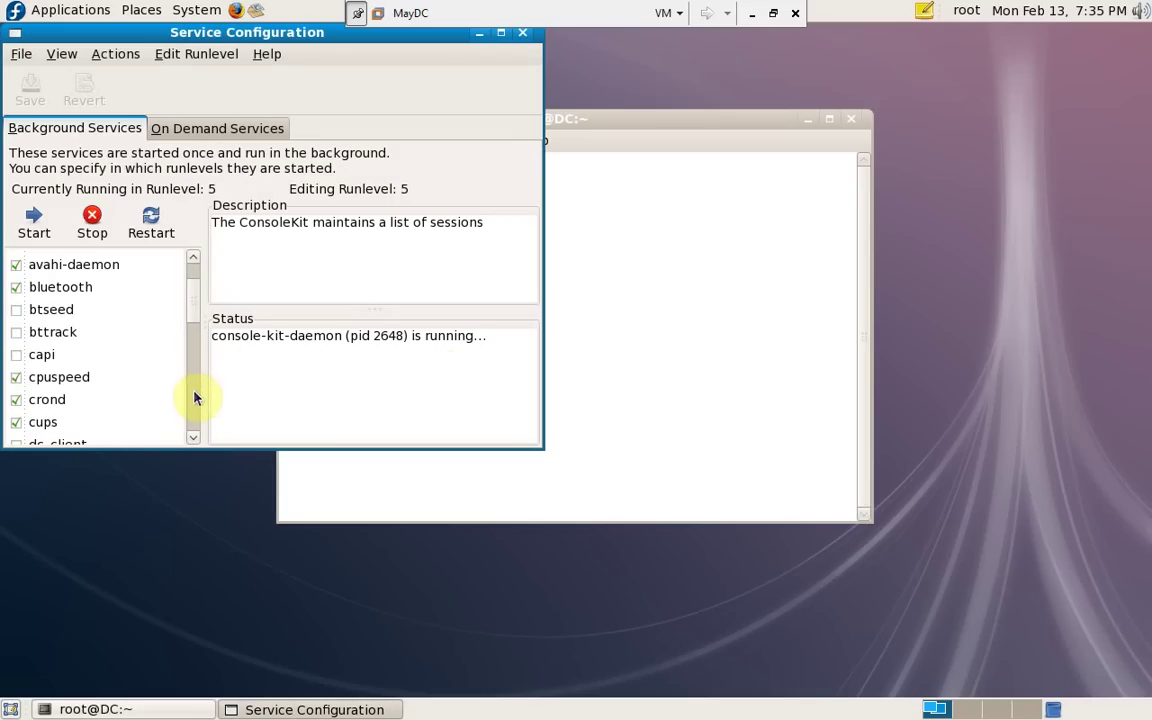
pyautogui.click(193, 272)
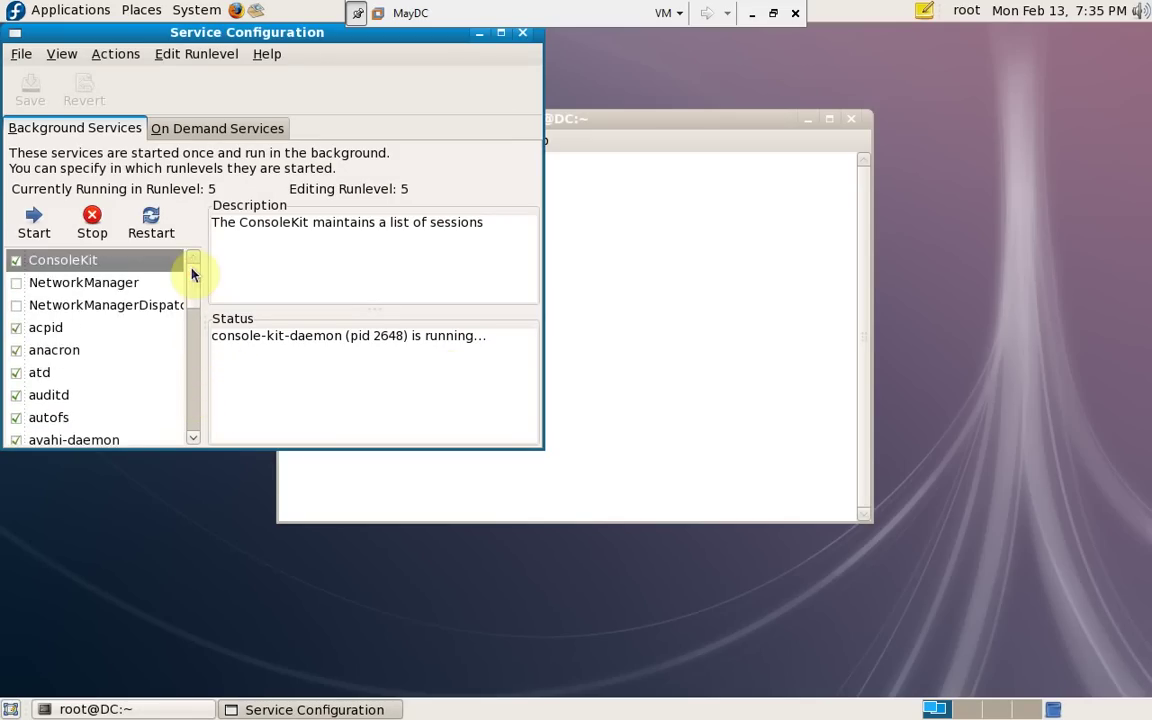
pyautogui.click(197, 373)
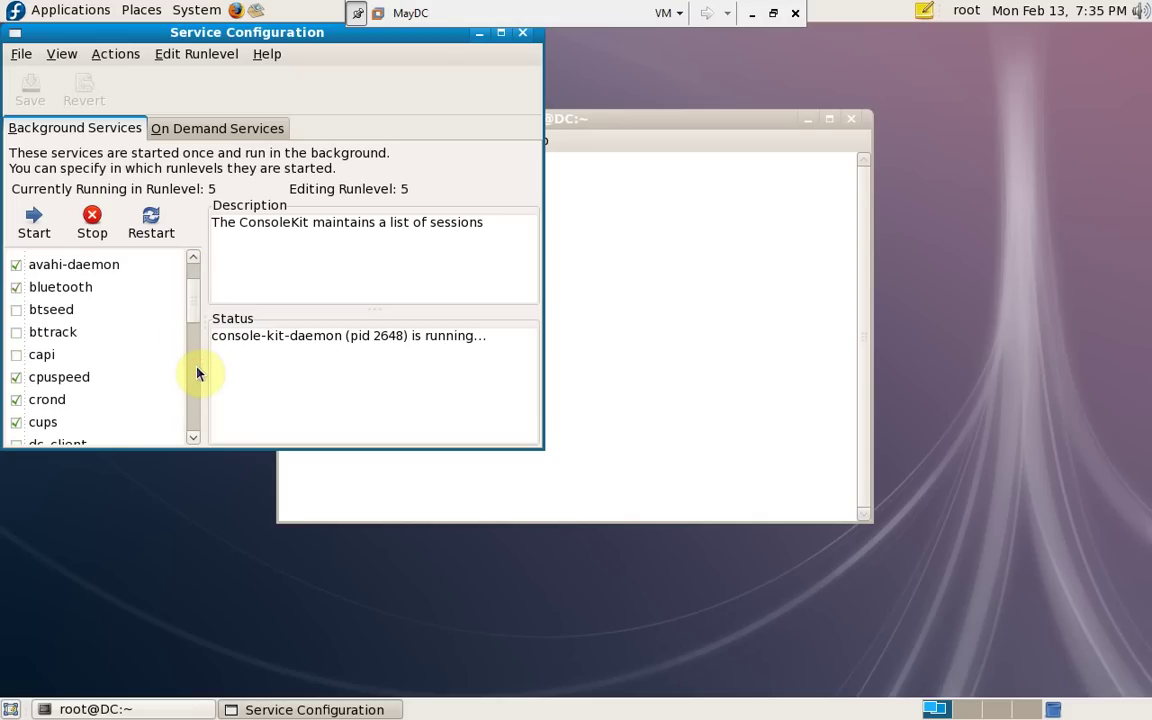
pyautogui.click(193, 373)
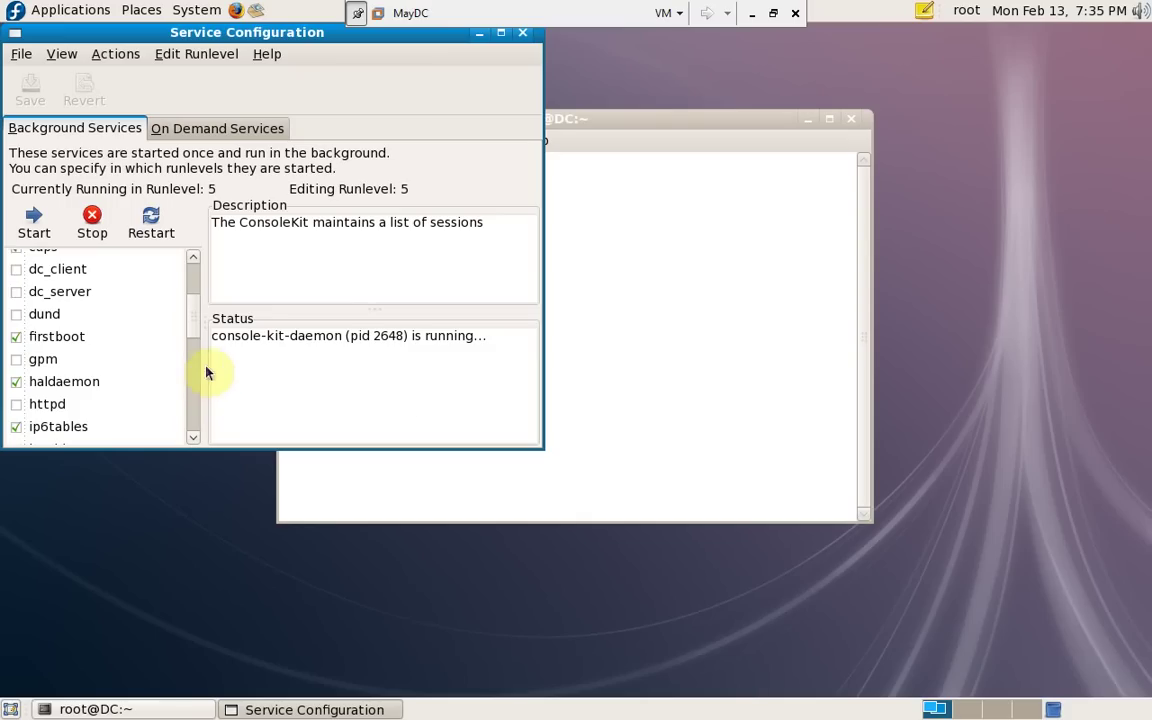
# Try to install the DHCP package with "yum install dhcp" in the terminal, and cancel the command.
pyautogui.click(684, 347)
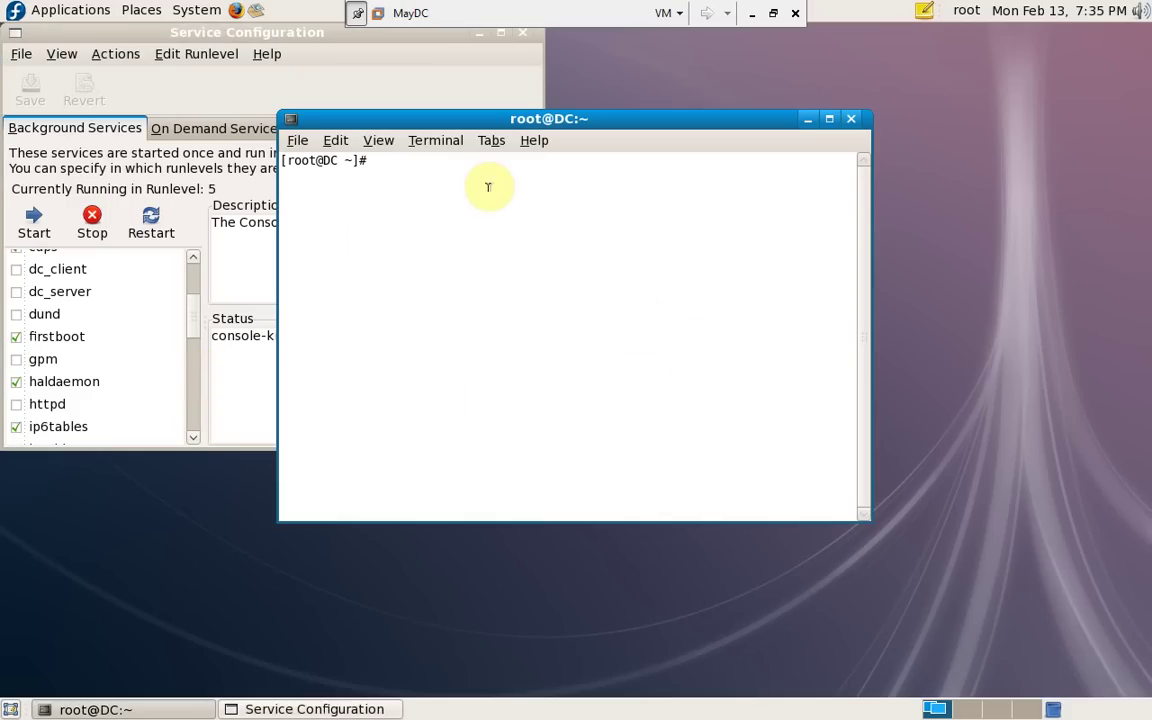
pyautogui.write('yum in')
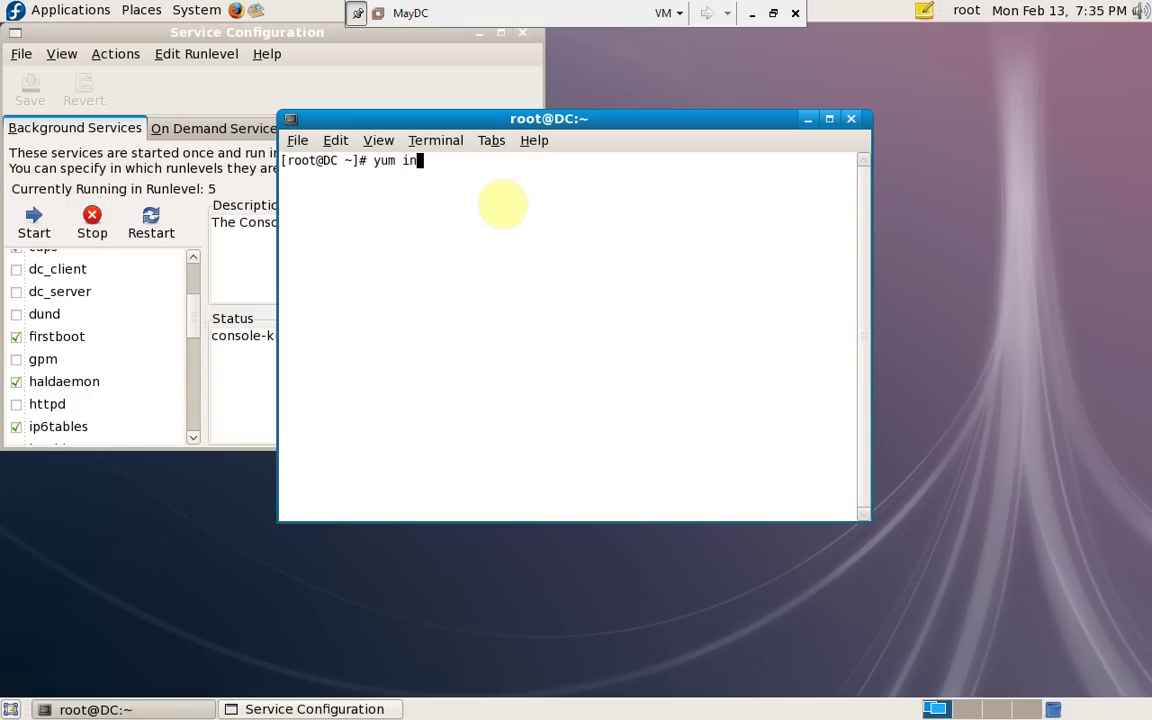
pyautogui.write('stall dhcp')
pyautogui.press('Return')
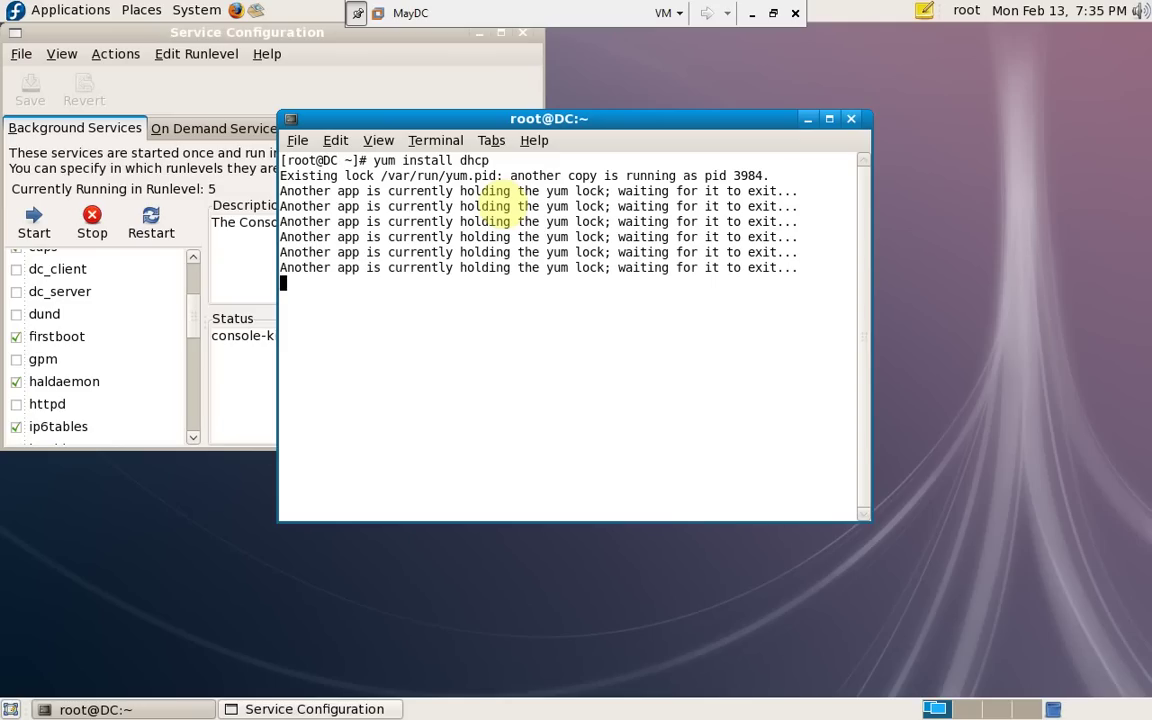
pyautogui.hotkey('ctrl', 'c')
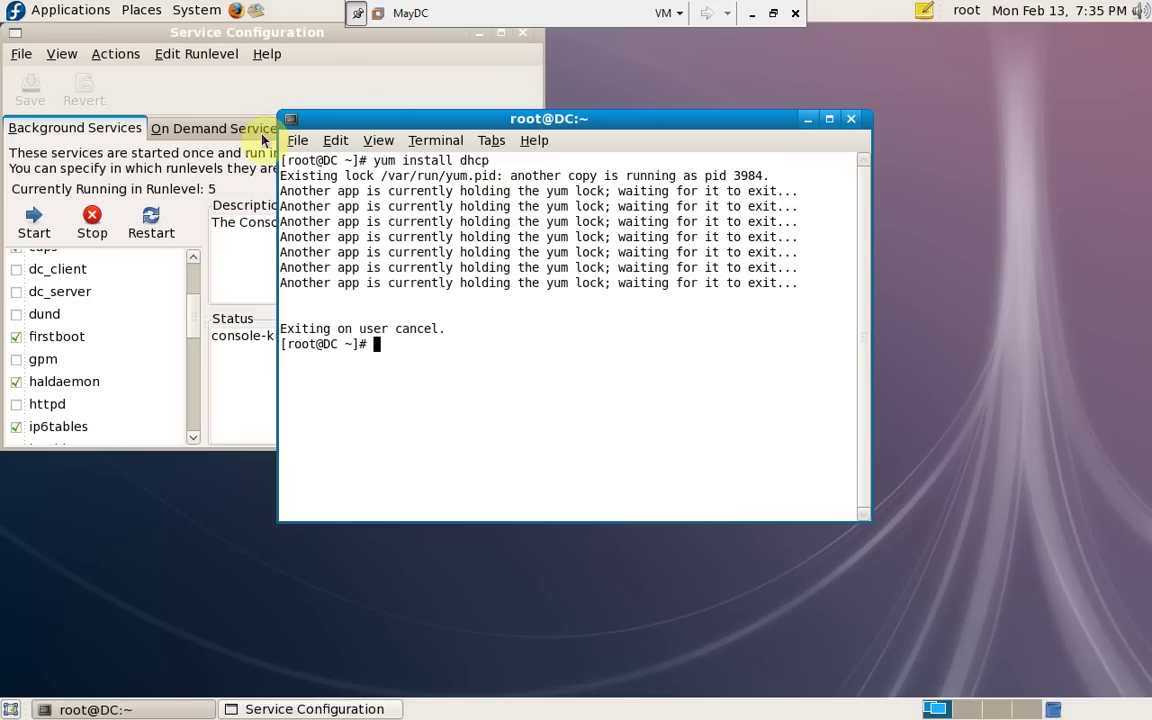
pyautogui.click(772, 15)
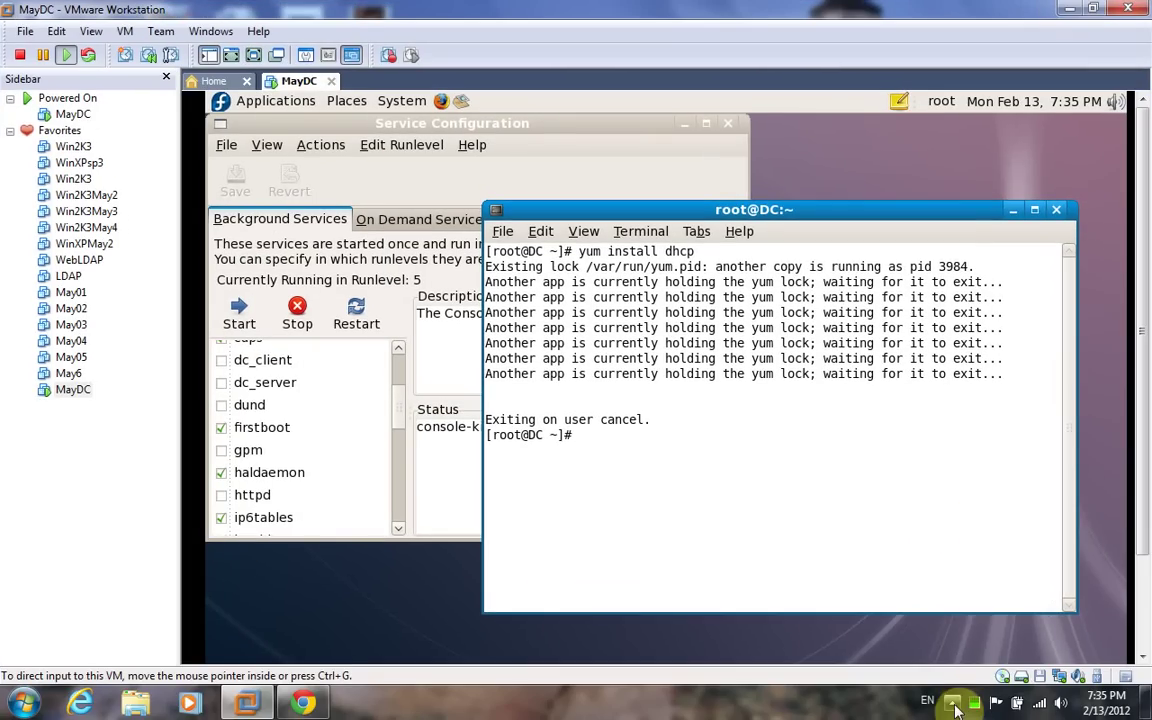
pyautogui.click(953, 701)
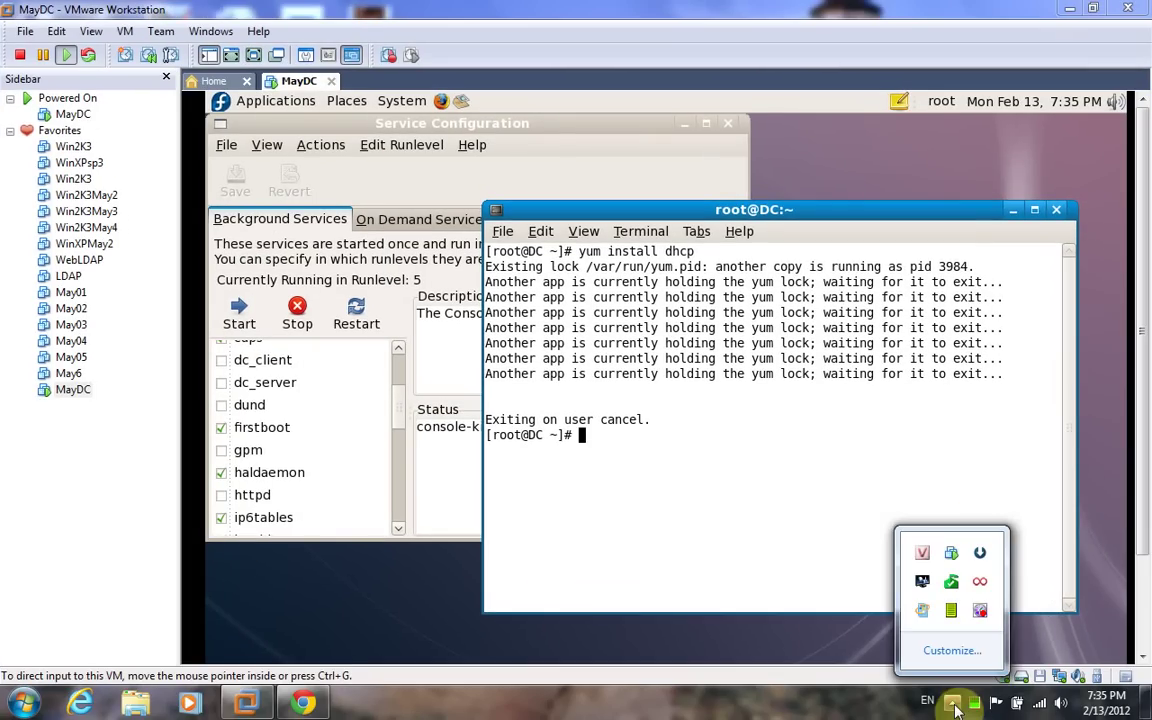
pyautogui.rightClick(979, 620)
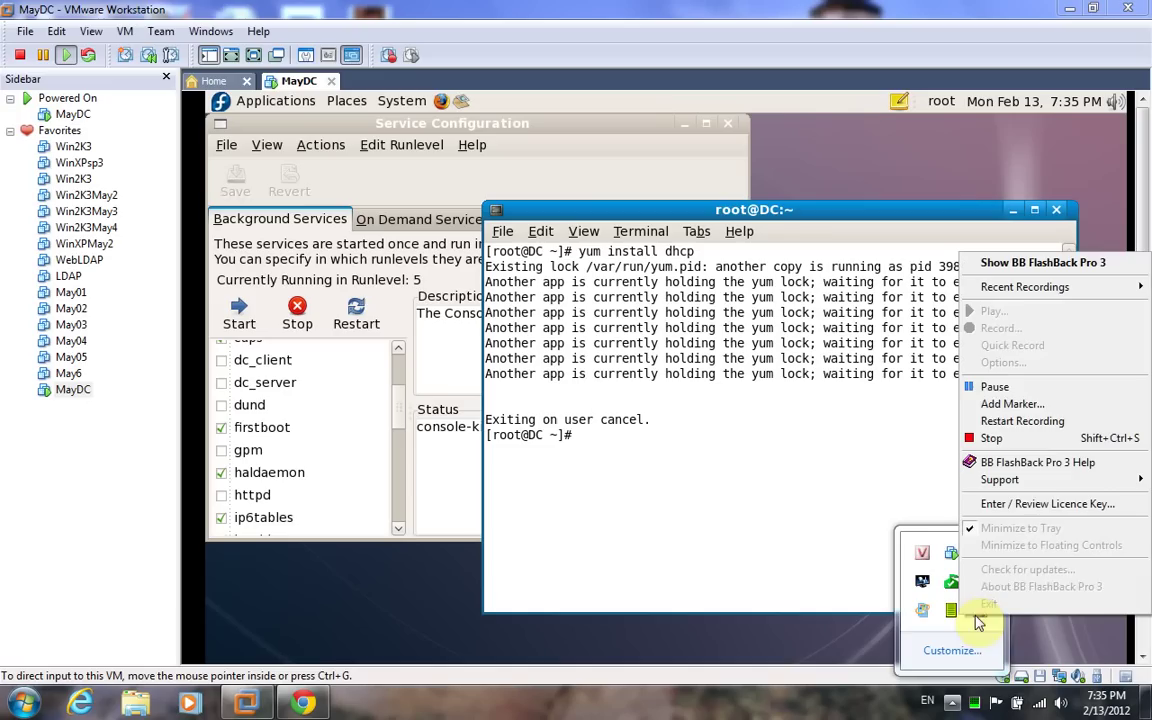
pyautogui.click(992, 387)
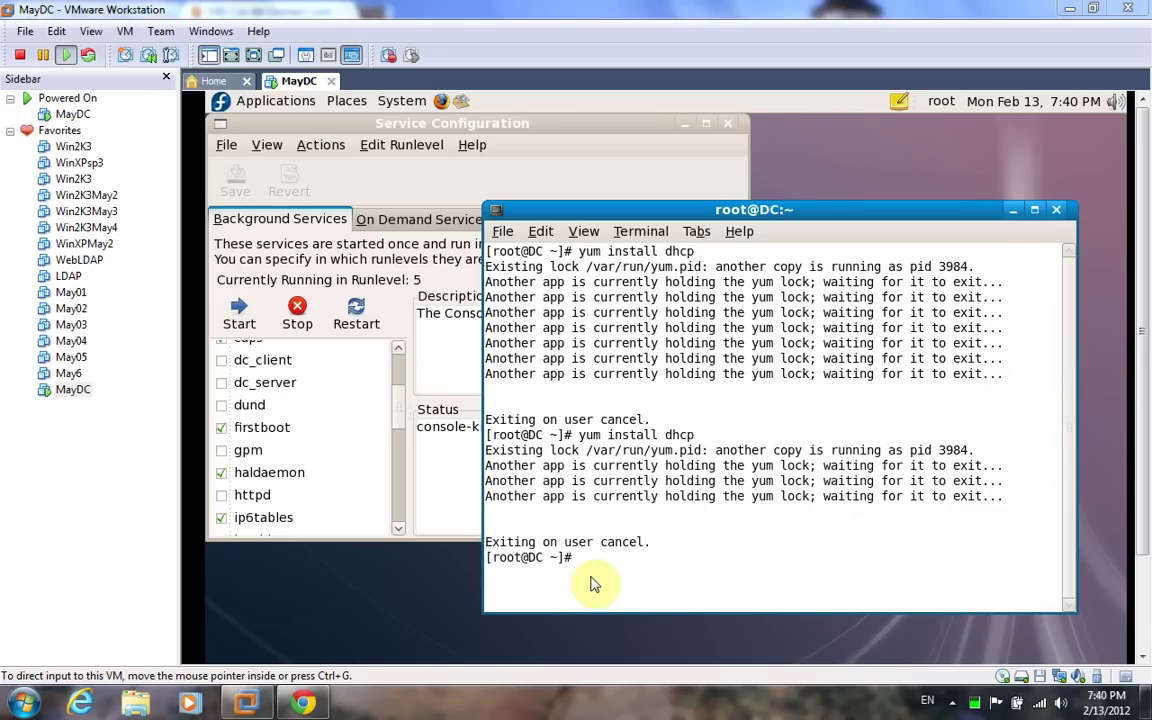
# Open System Monitor in the virtual machine and switch MayDC to full screen.
pyautogui.click(588, 578)
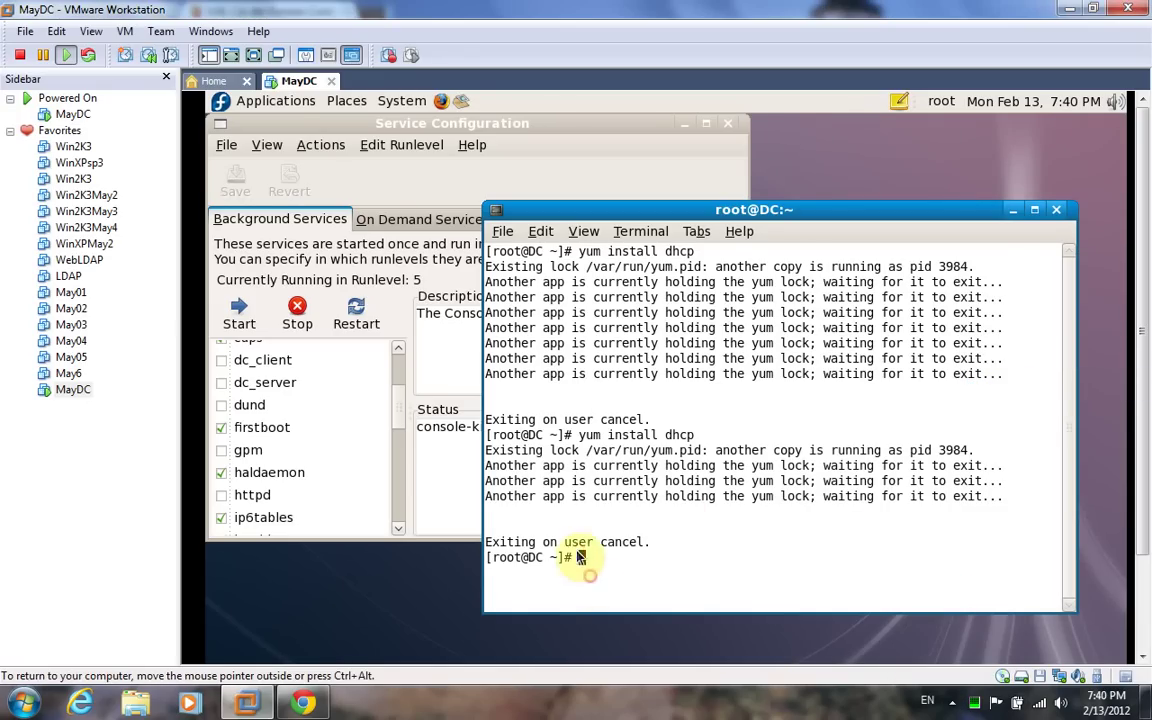
pyautogui.click(270, 103)
pyautogui.moveTo(298, 261)
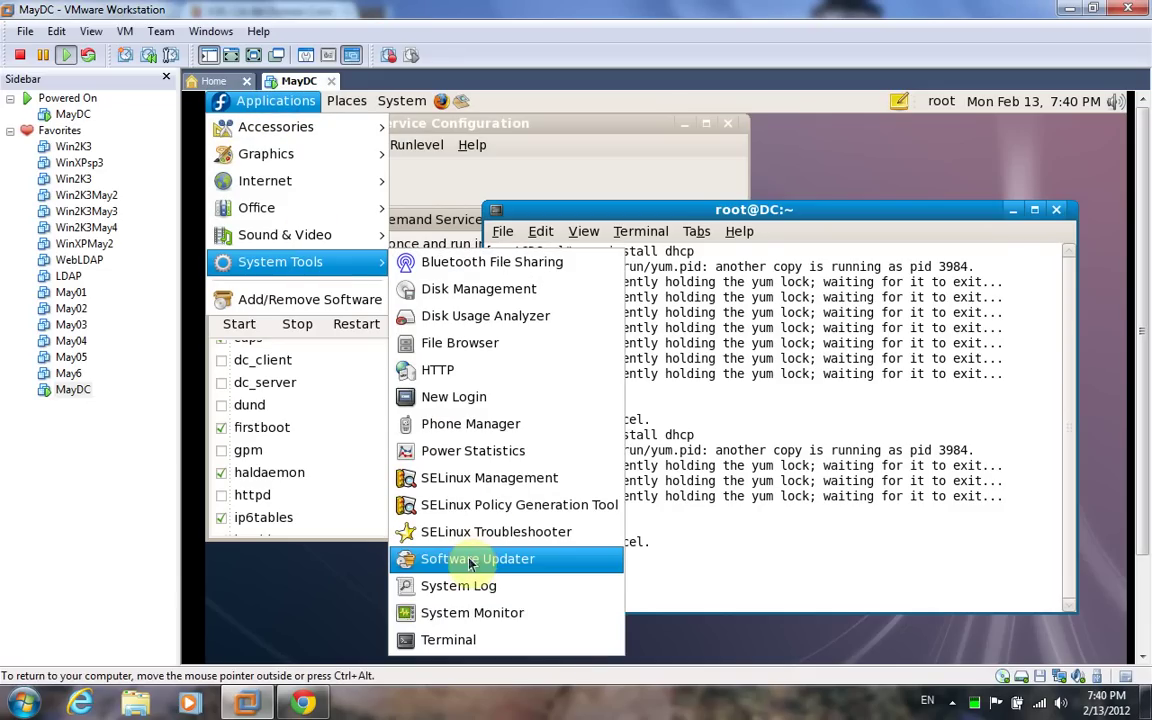
pyautogui.click(470, 610)
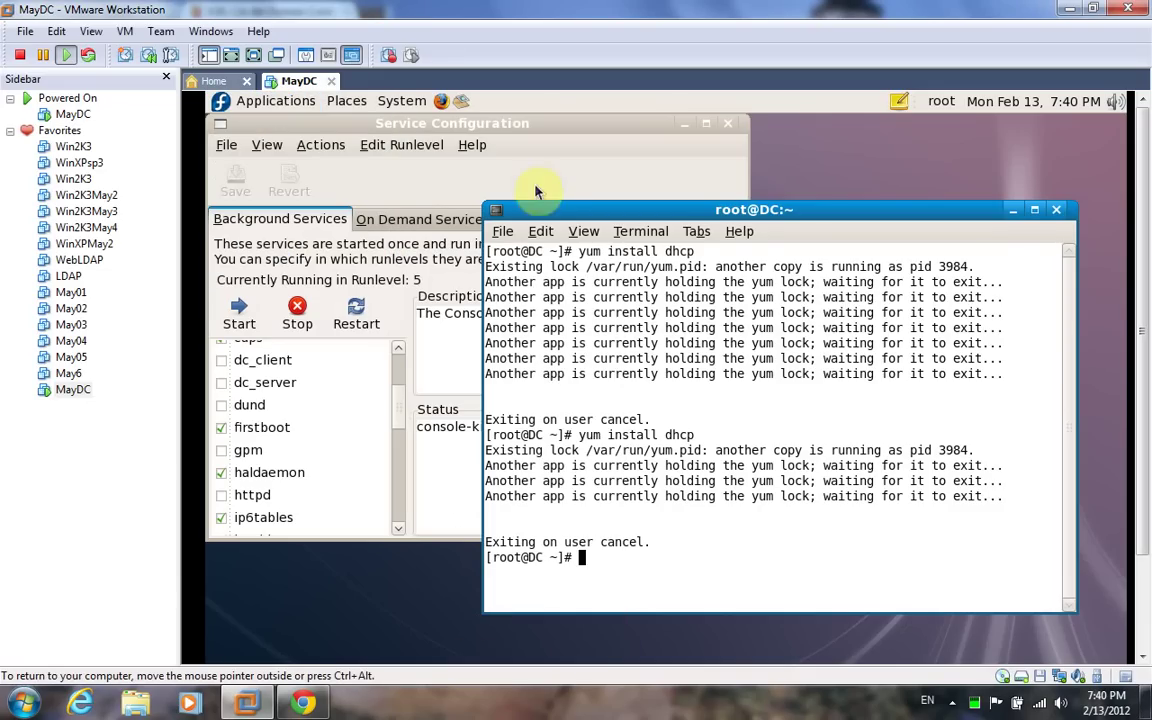
pyautogui.click(230, 55)
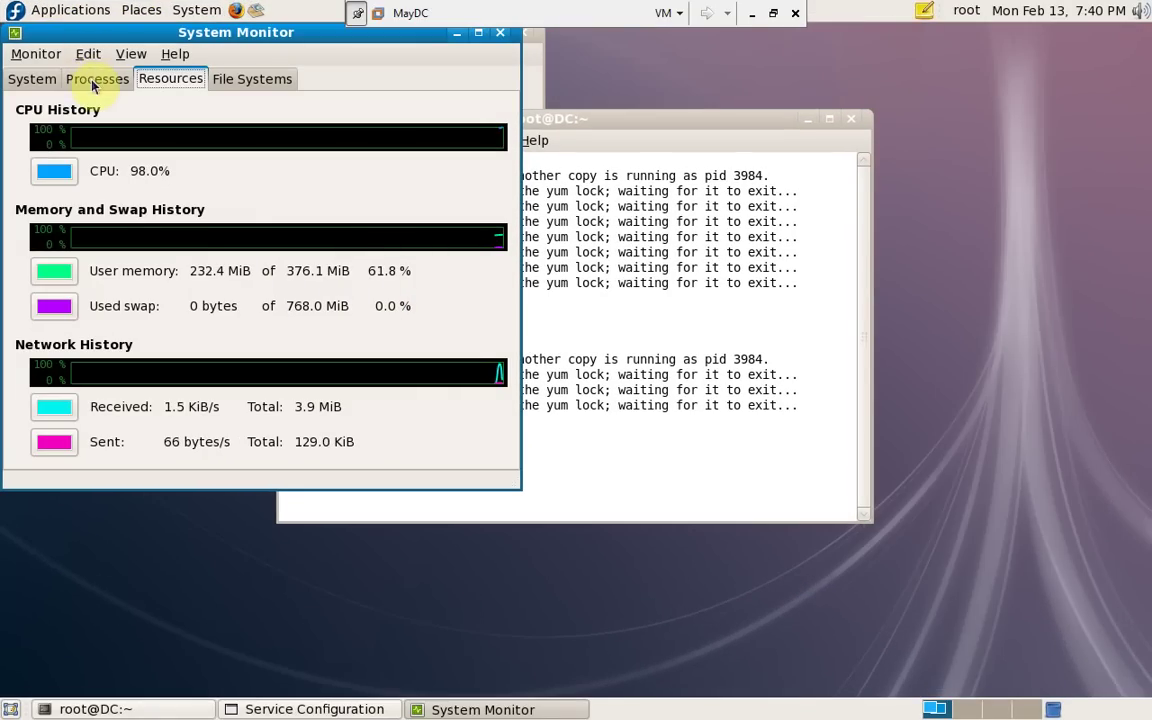
# Sort the running processes by ID in descending order and end the yum-updatesd-he process with ID 3984.
pyautogui.click(92, 82)
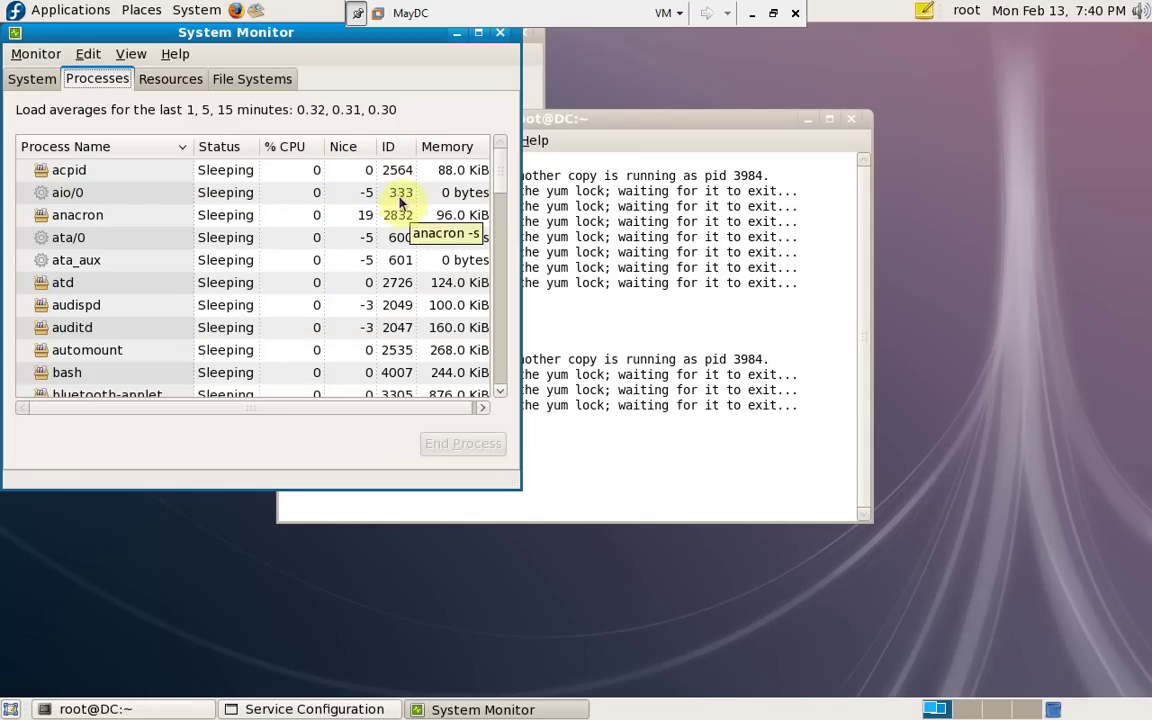
pyautogui.click(393, 147)
pyautogui.click(397, 148)
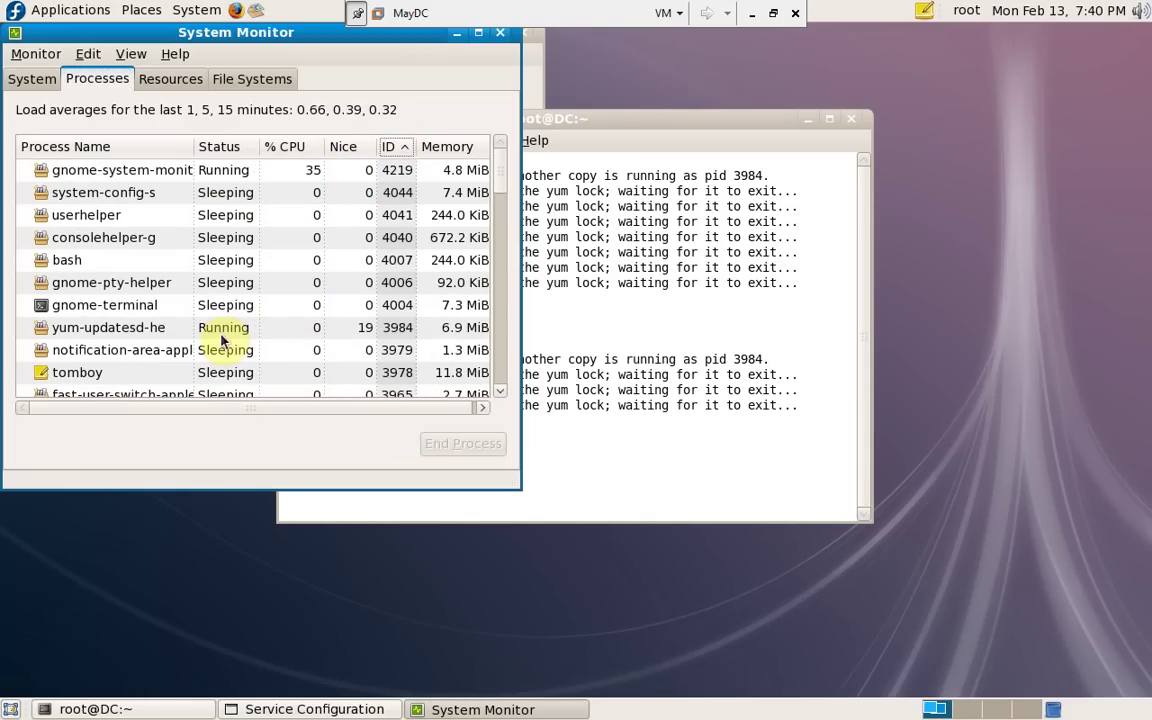
pyautogui.click(181, 326)
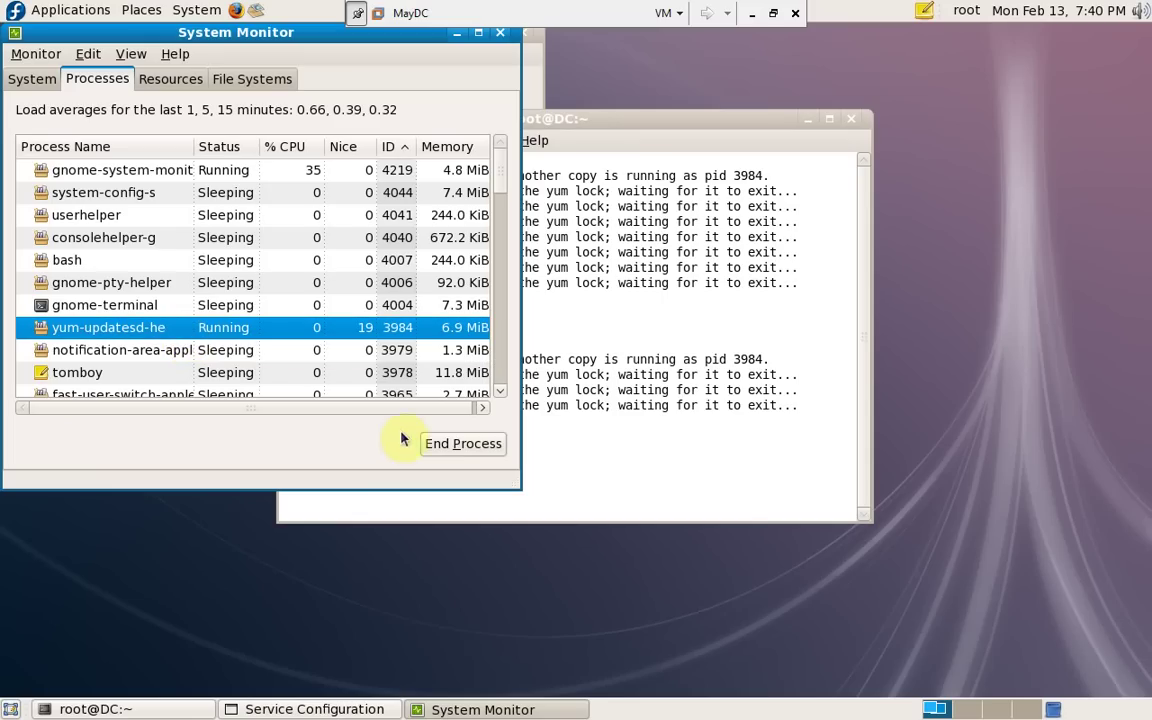
pyautogui.click(457, 445)
pyautogui.click(388, 336)
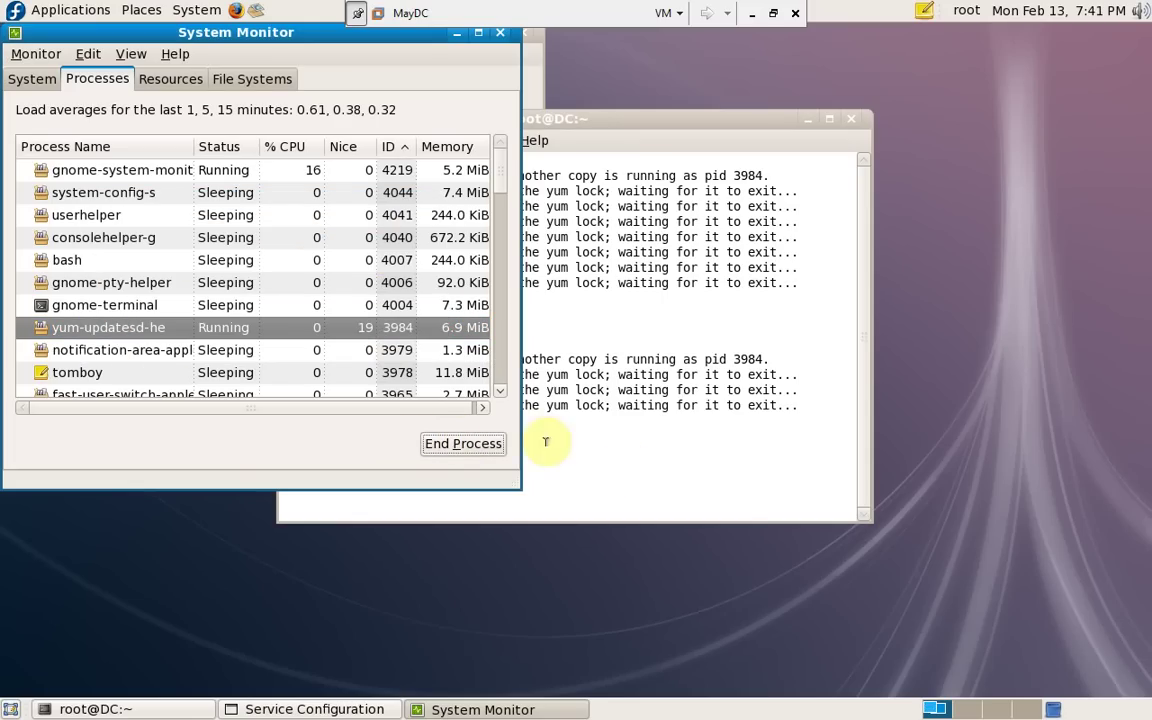
# Clear the terminal and start the DHCP package installation with "yum install dhcp".
pyautogui.click(602, 468)
pyautogui.write('c')
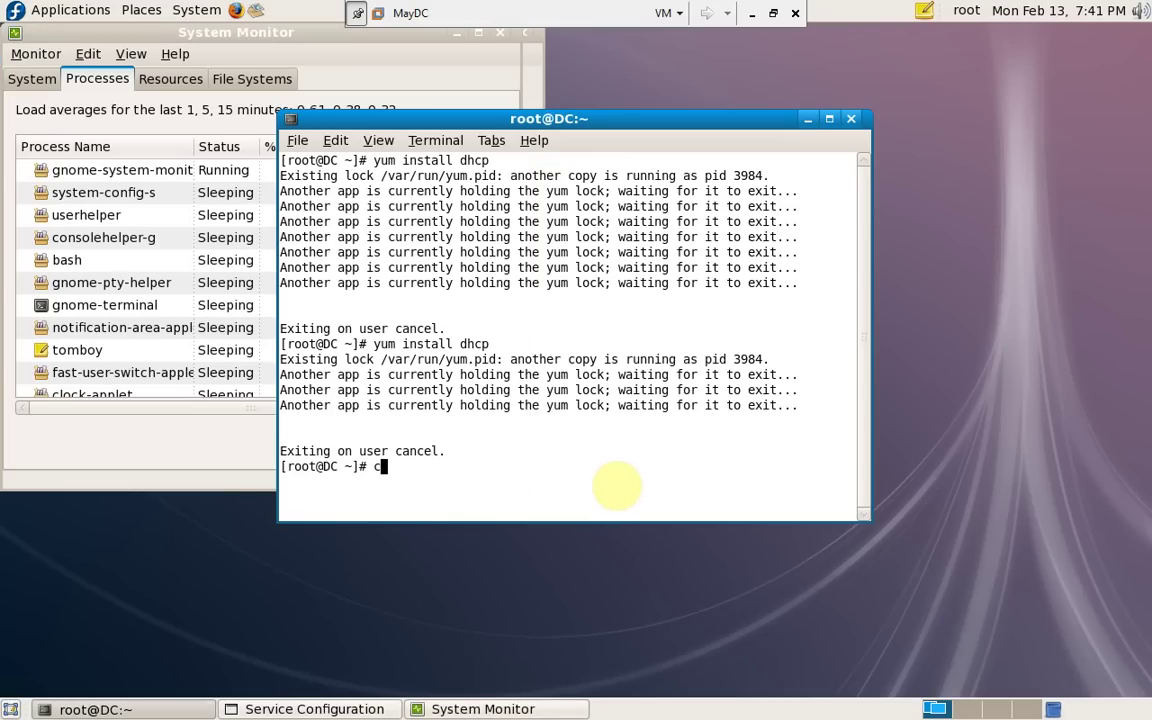
pyautogui.write('lear')
pyautogui.press('Return')
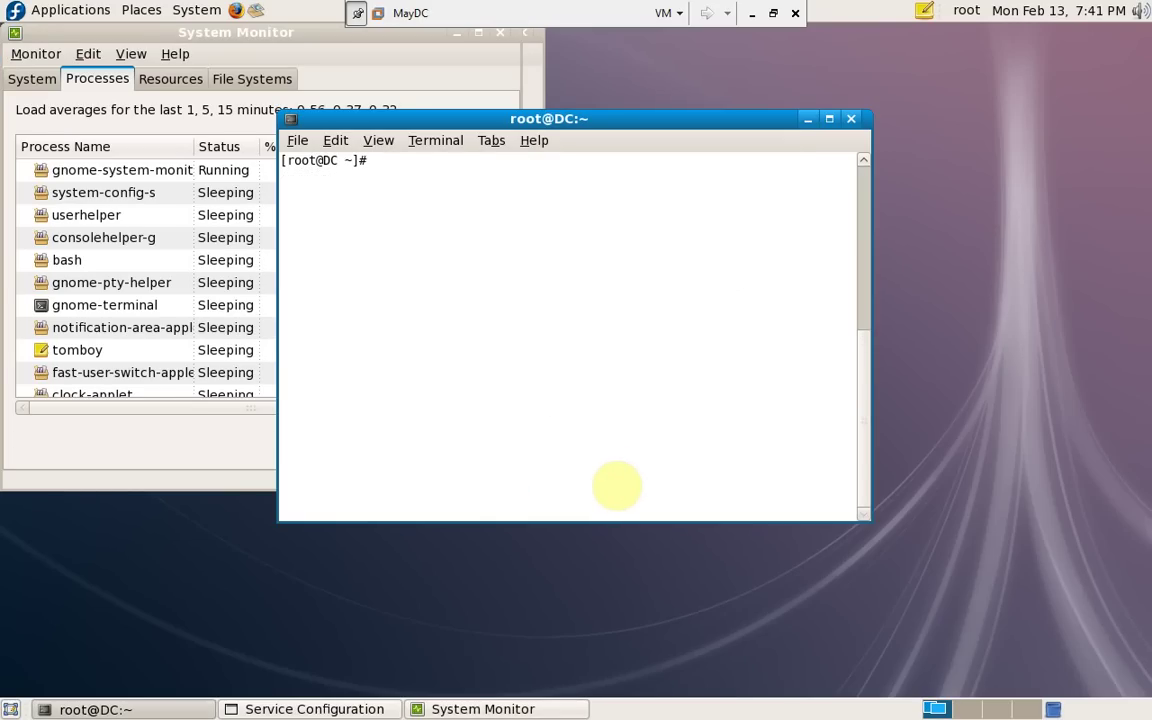
pyautogui.write('yum install dhcp')
pyautogui.press('Return')
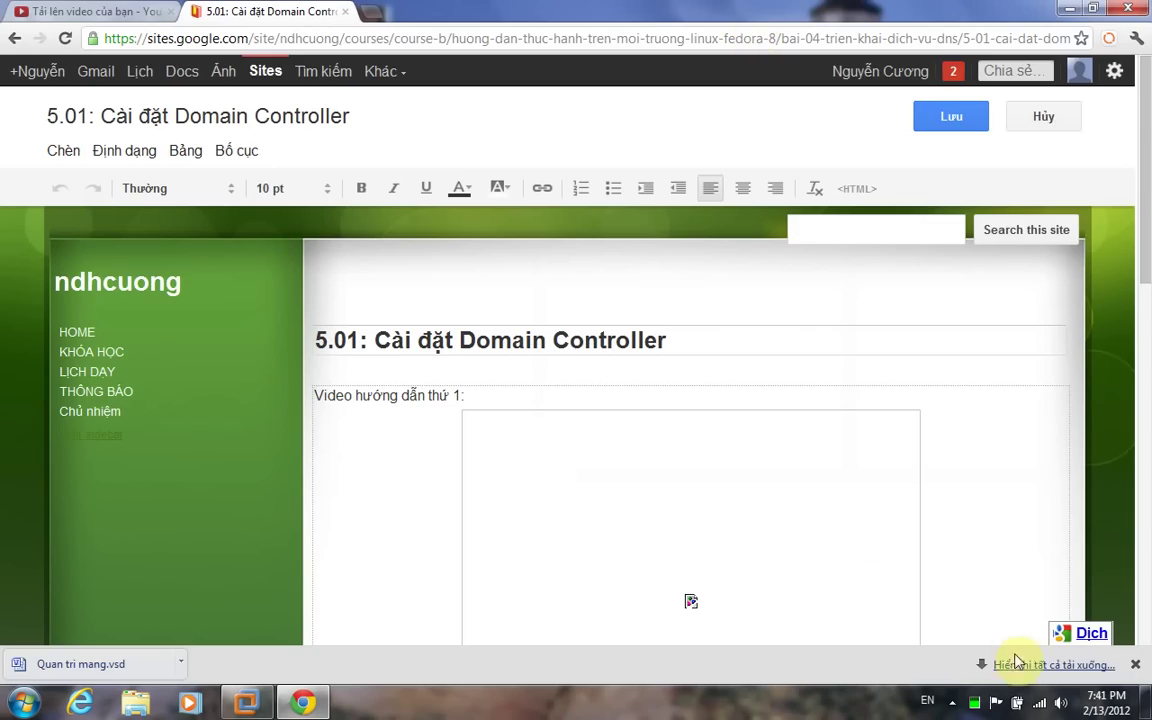
pyautogui.click(1076, 8)
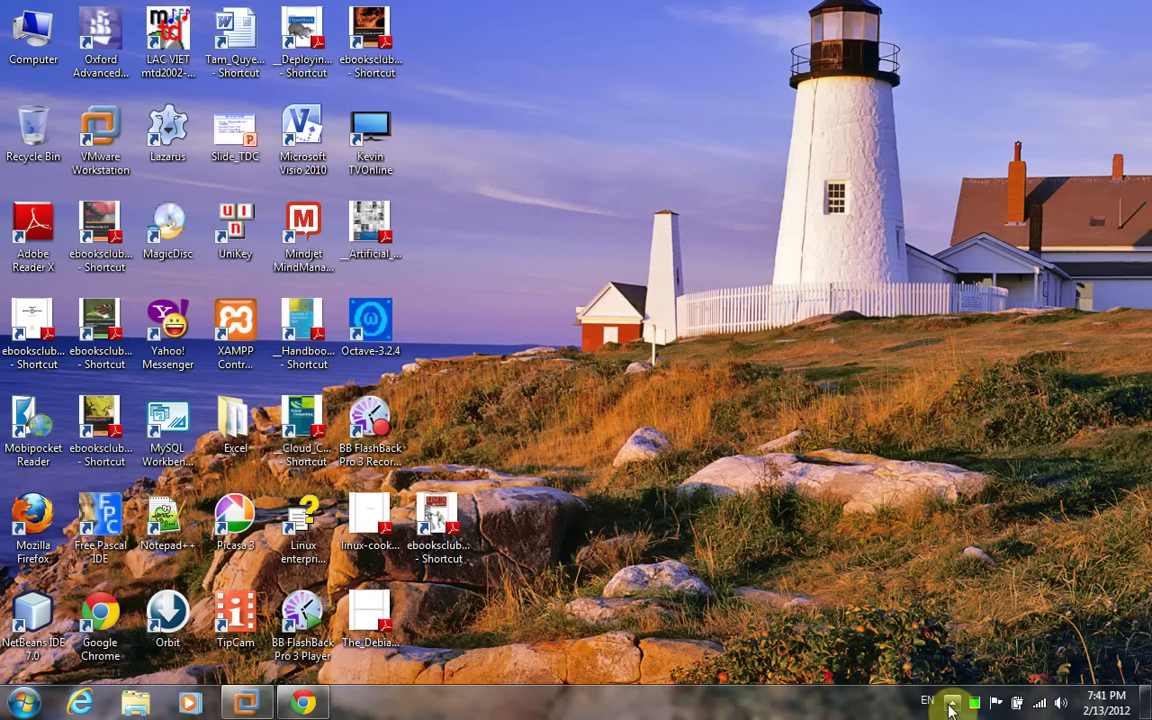
pyautogui.click(952, 703)
pyautogui.rightClick(981, 612)
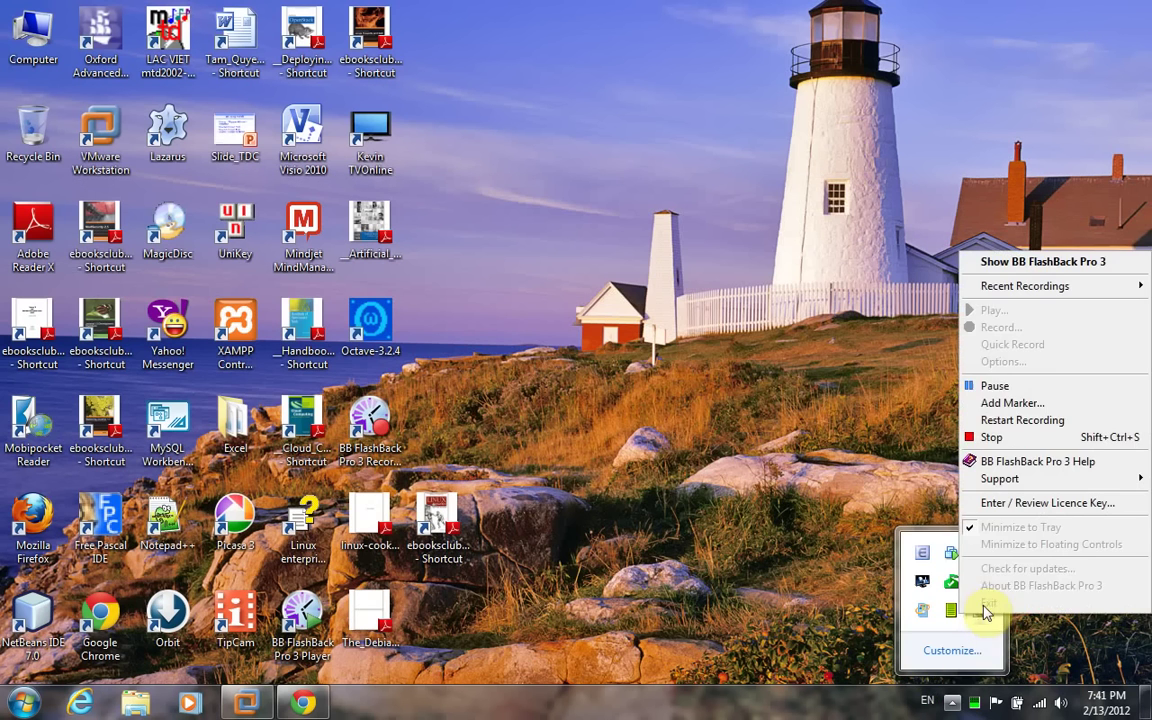
pyautogui.click(1000, 385)
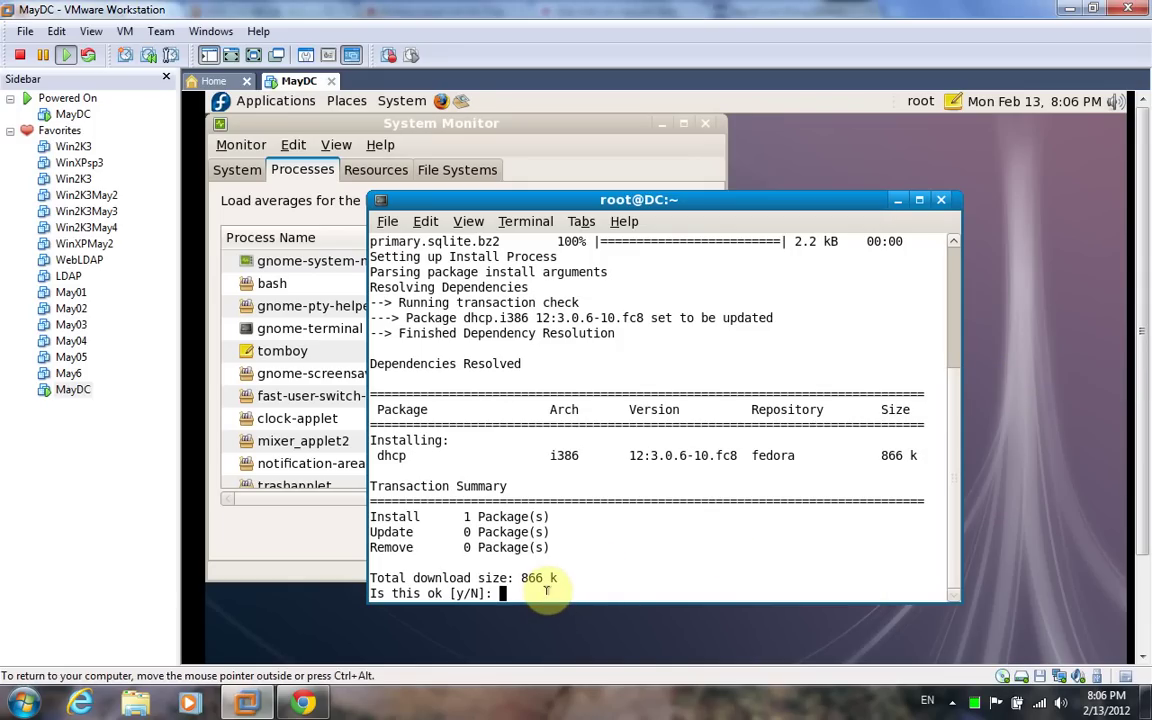
# Confirm the download of the dhcp package by answering y.
pyautogui.write('y')
pyautogui.press('Return')
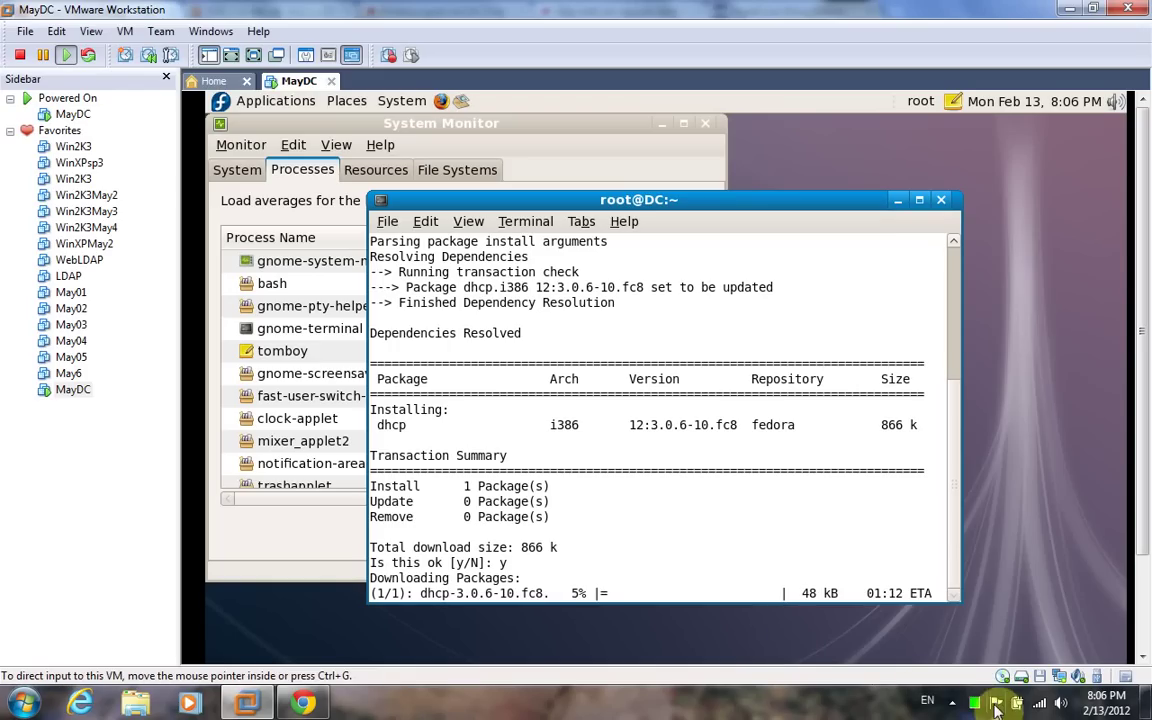
pyautogui.click(952, 702)
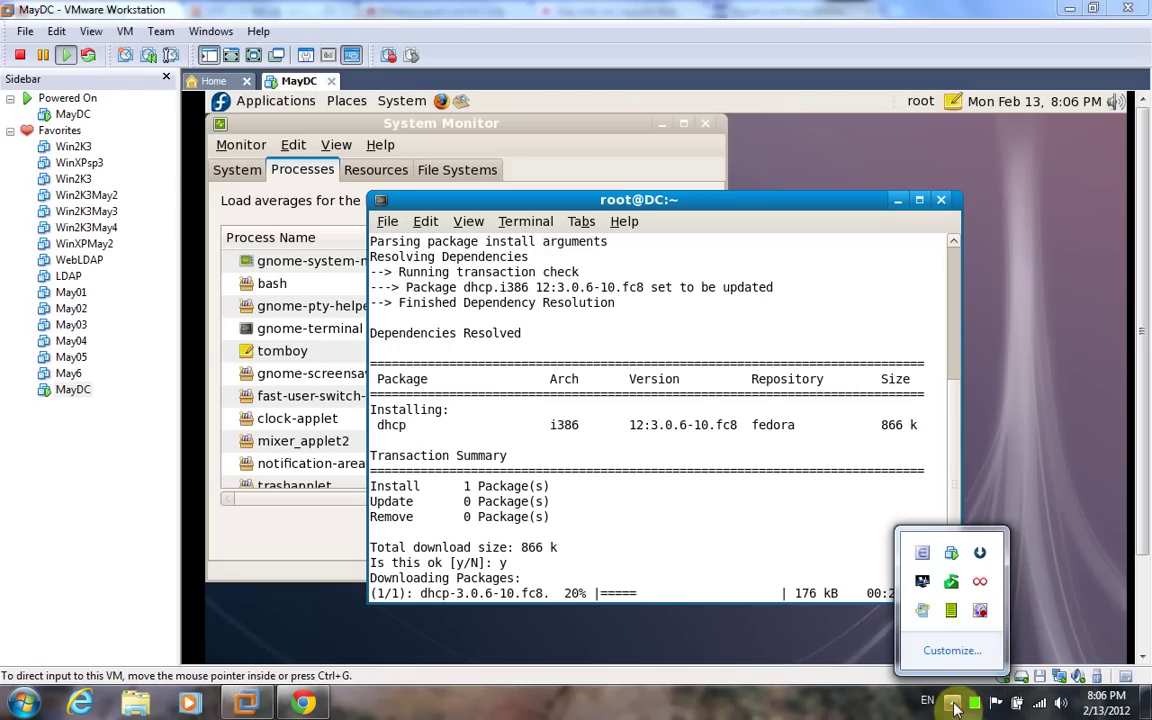
pyautogui.rightClick(977, 615)
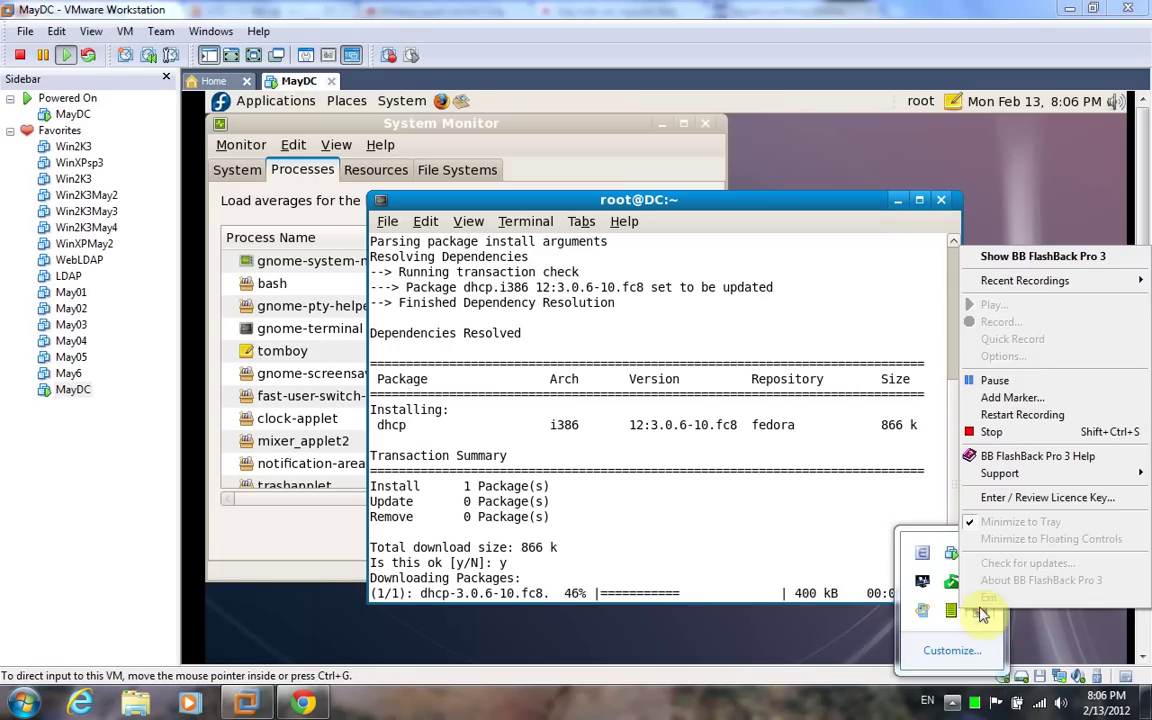
pyautogui.click(1000, 380)
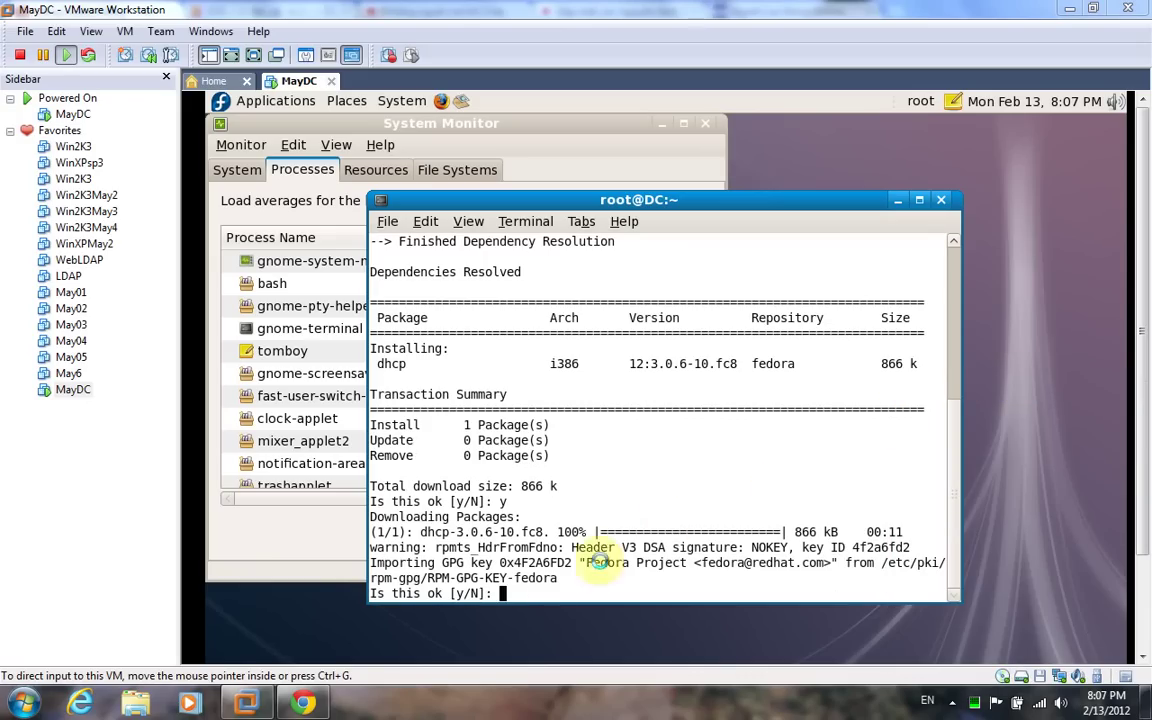
# Accept the import of the Fedora Project and Red Hat, Inc GPG keys by answering y to both.
pyautogui.click(553, 596)
pyautogui.write('y')
pyautogui.press('Return')
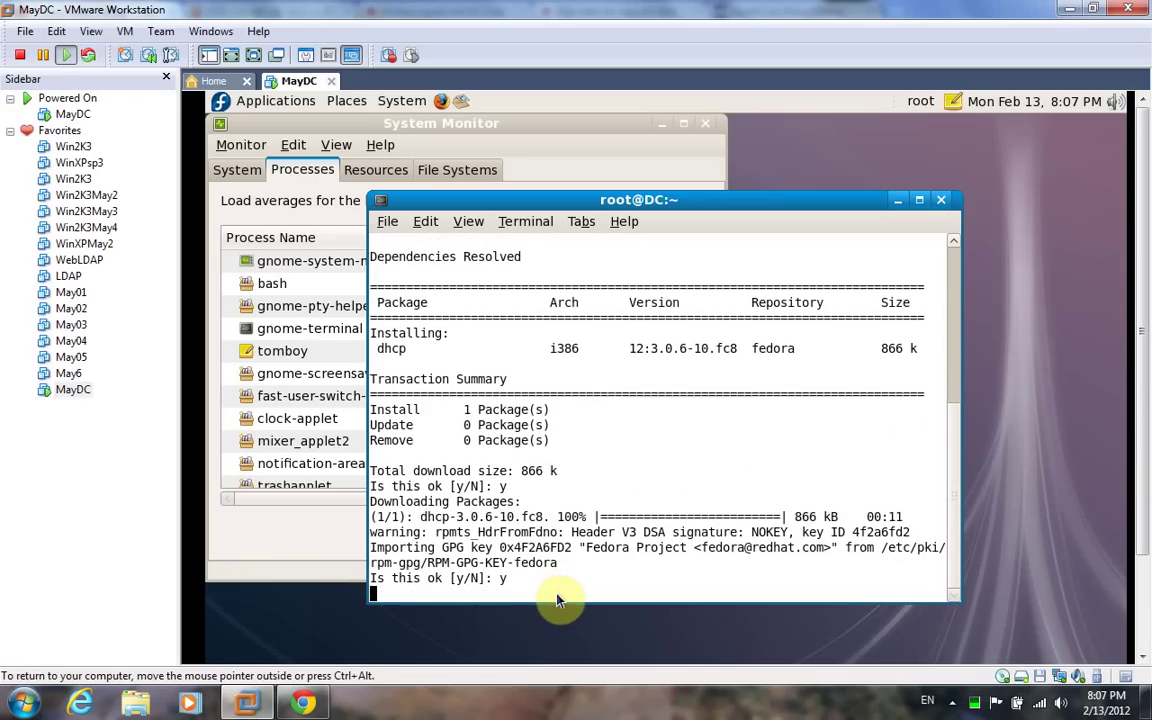
pyautogui.write('y')
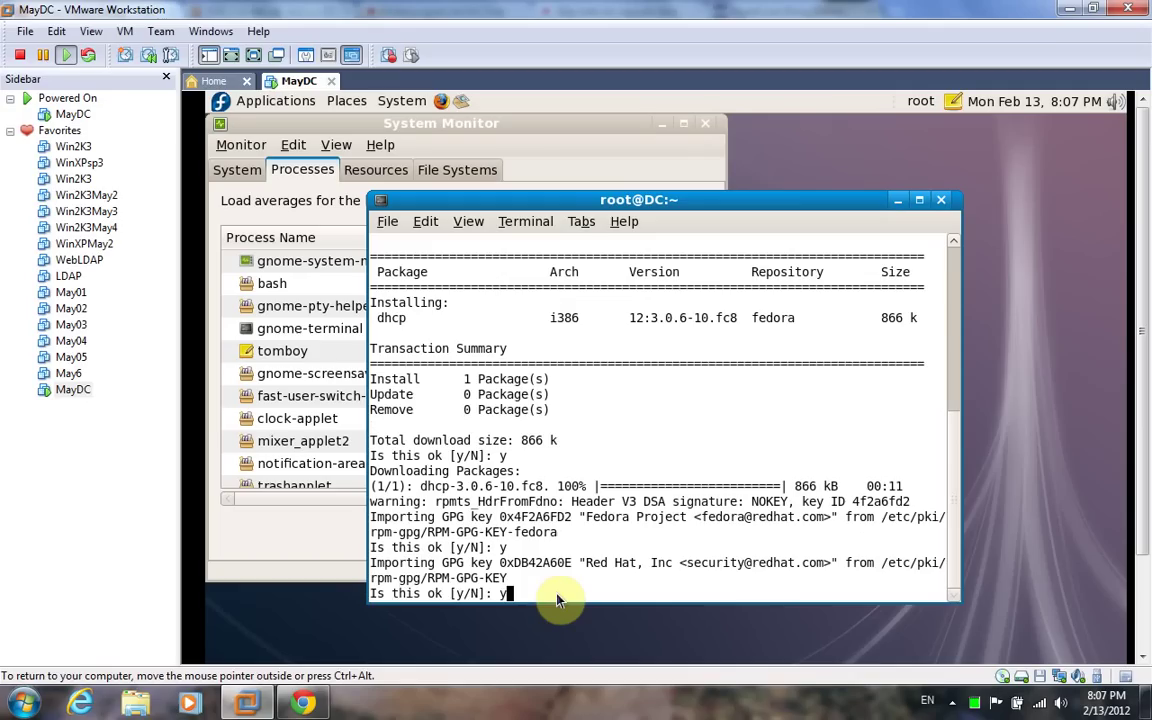
pyautogui.press('Return')
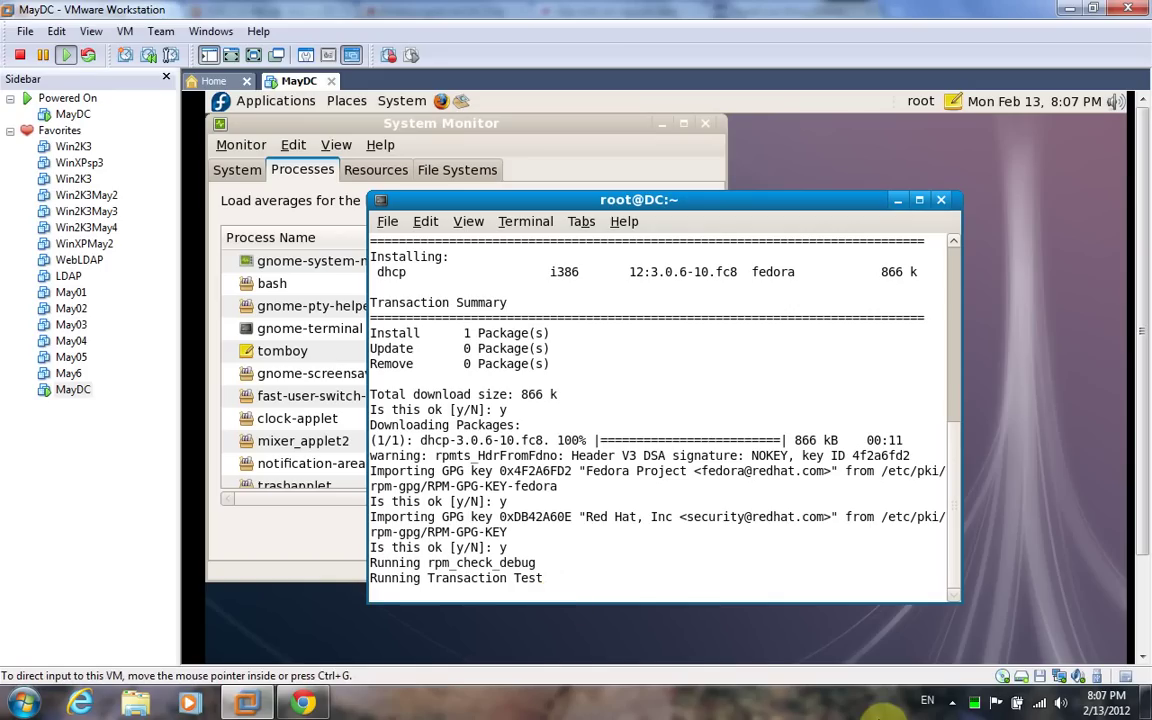
pyautogui.click(952, 702)
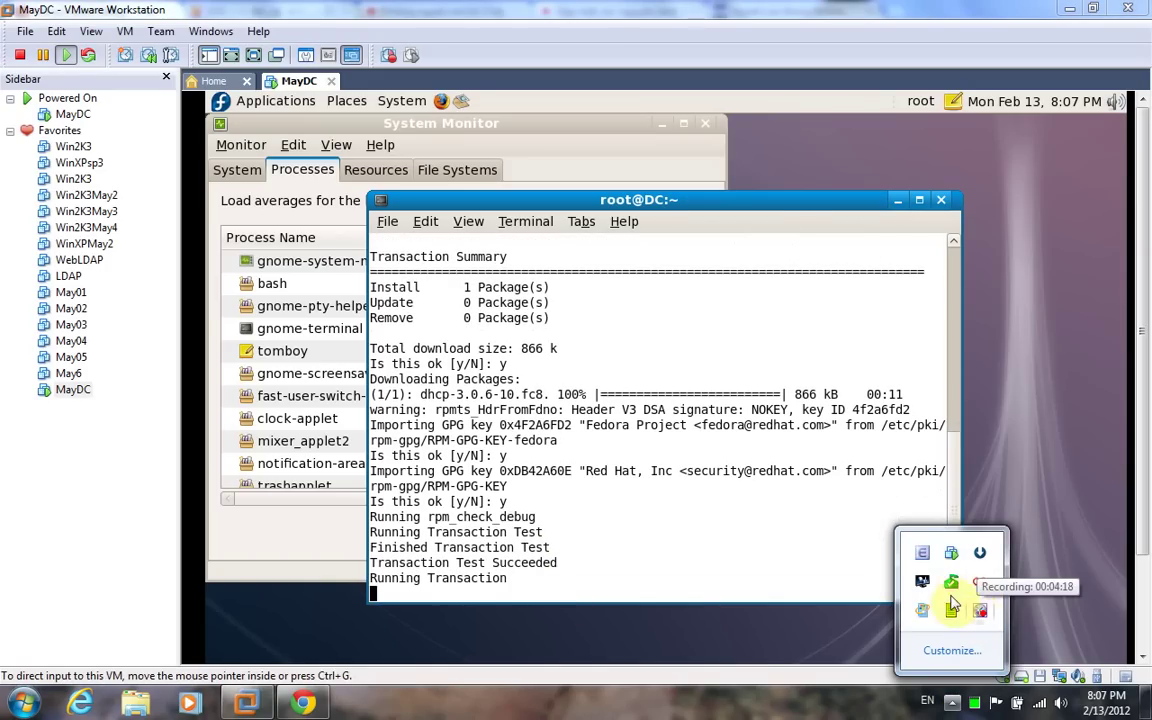
pyautogui.click(785, 514)
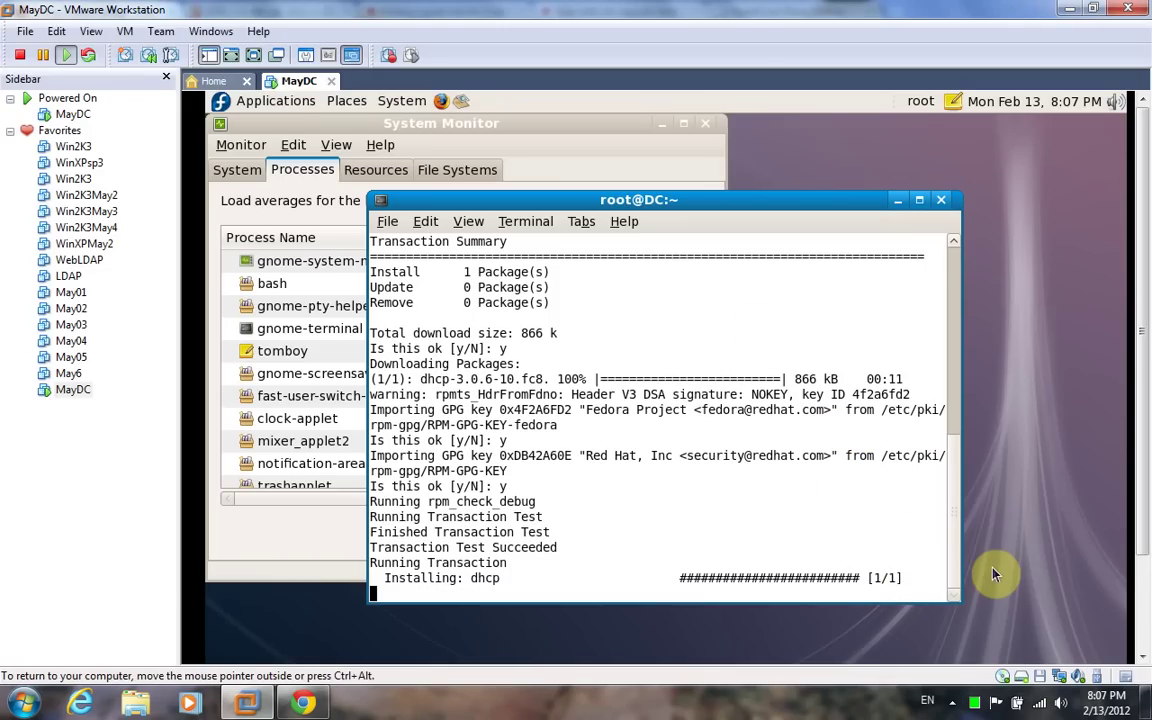
pyautogui.click(952, 702)
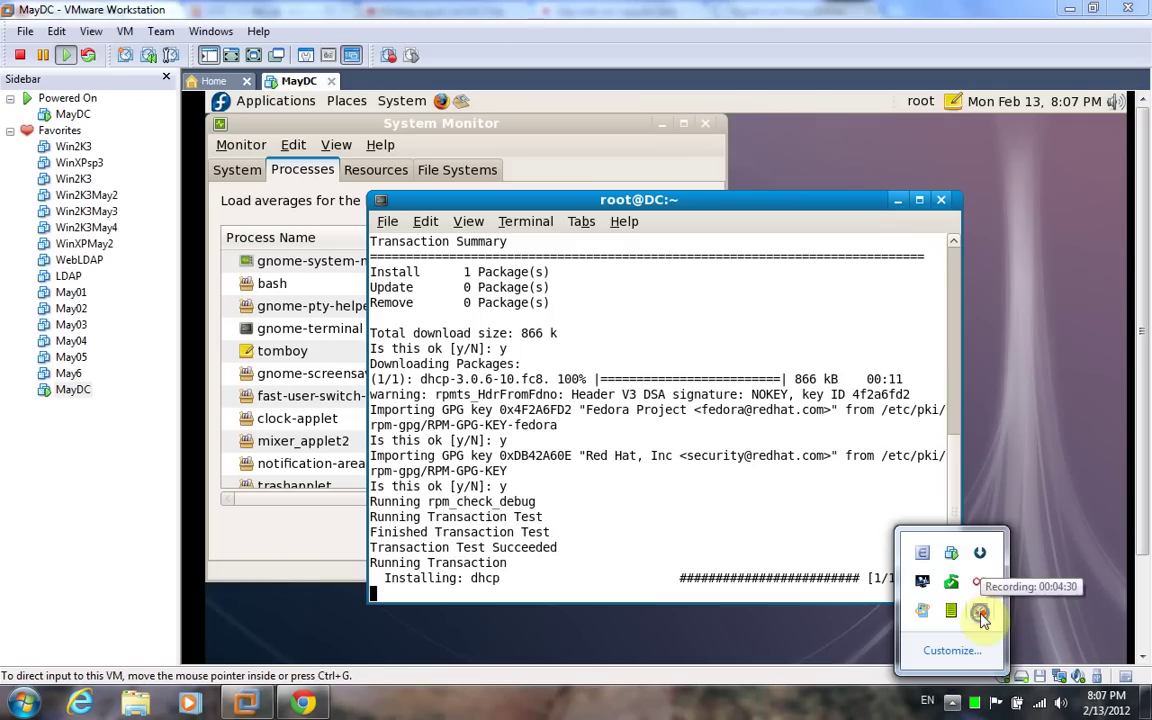
pyautogui.rightClick(981, 614)
pyautogui.click(992, 386)
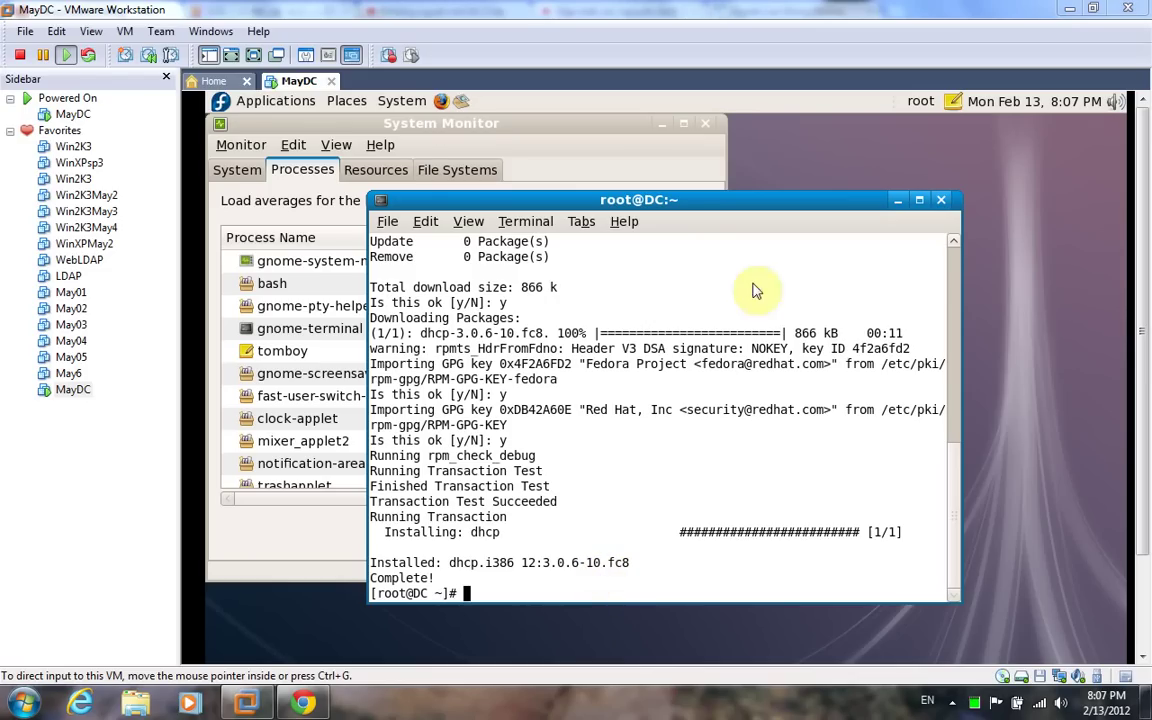
# Close System Monitor, run "yum install system-config-bind" in the terminal and confirm the download with y.
pyautogui.click(708, 125)
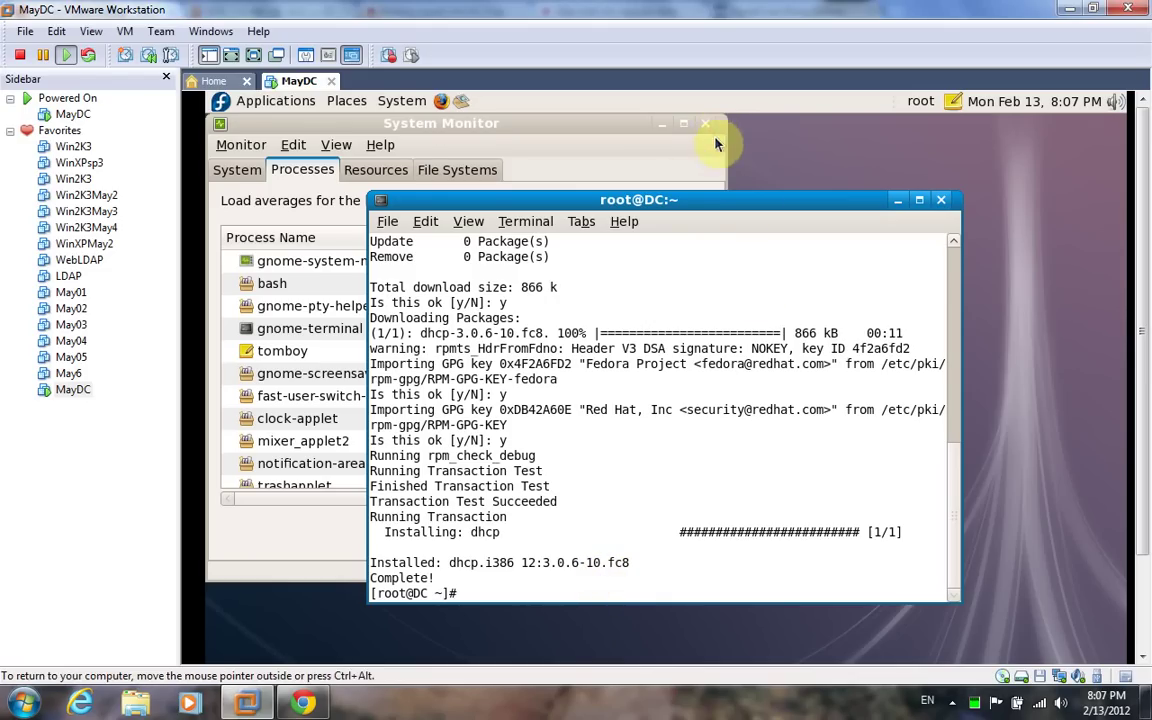
pyautogui.click(705, 123)
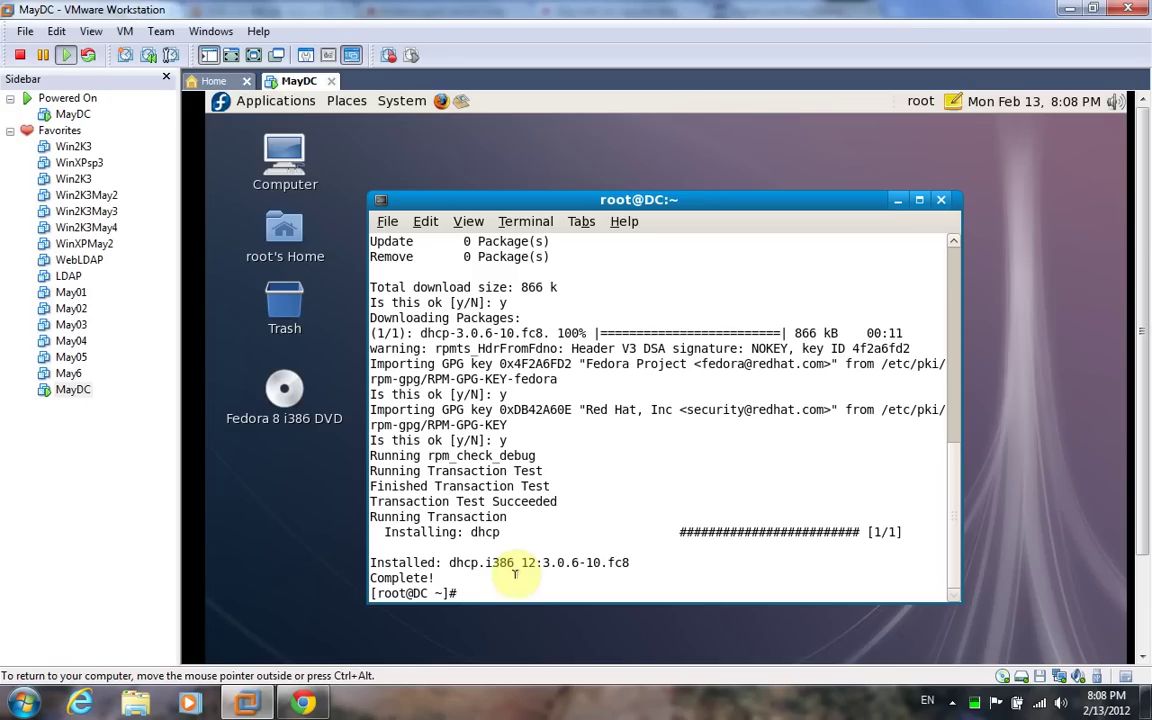
pyautogui.write('yum')
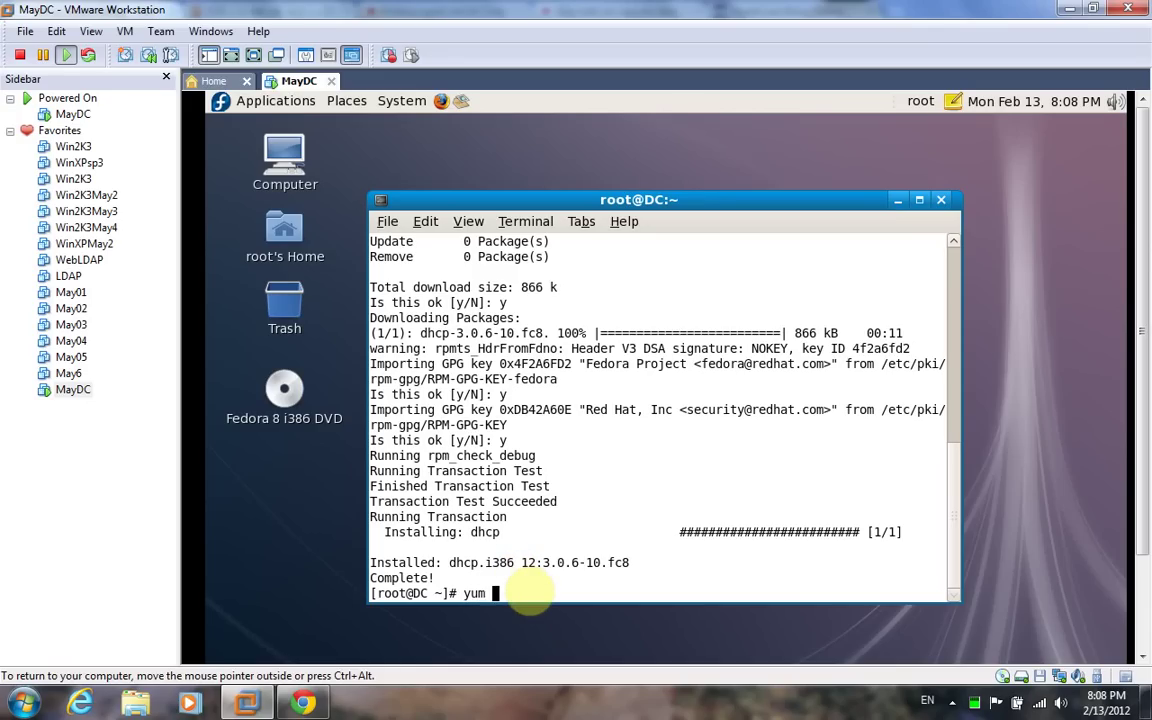
pyautogui.write(' install sys')
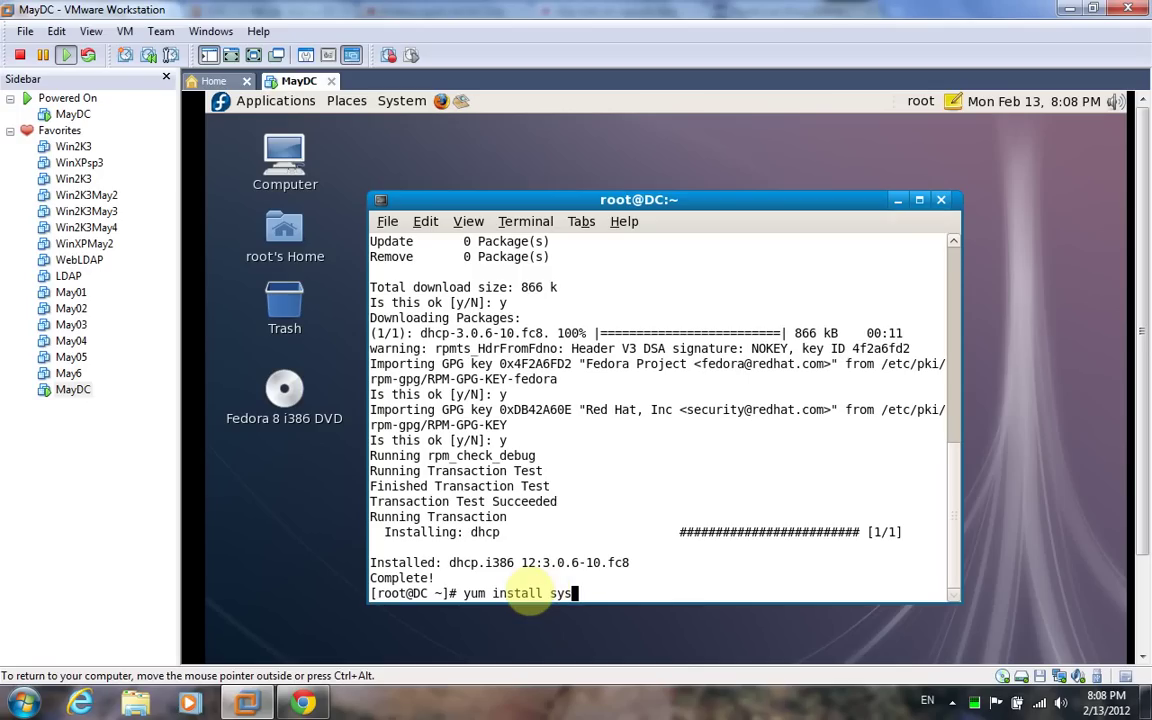
pyautogui.write('tem-config-bind')
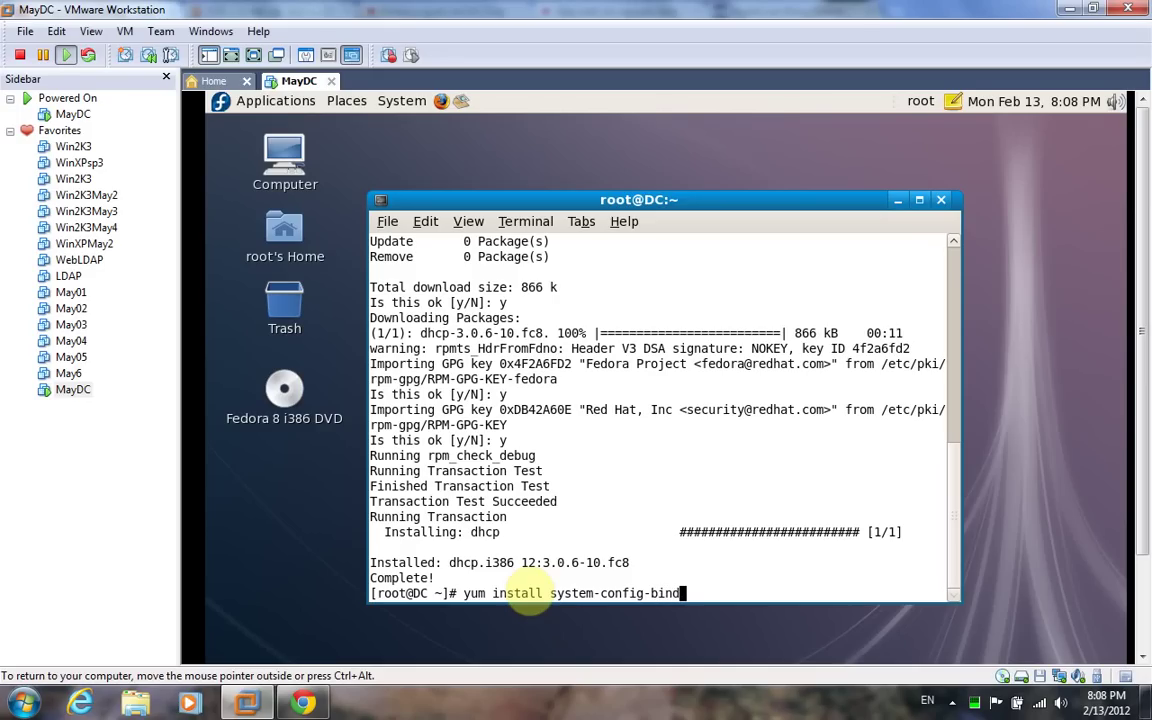
pyautogui.press('Return')
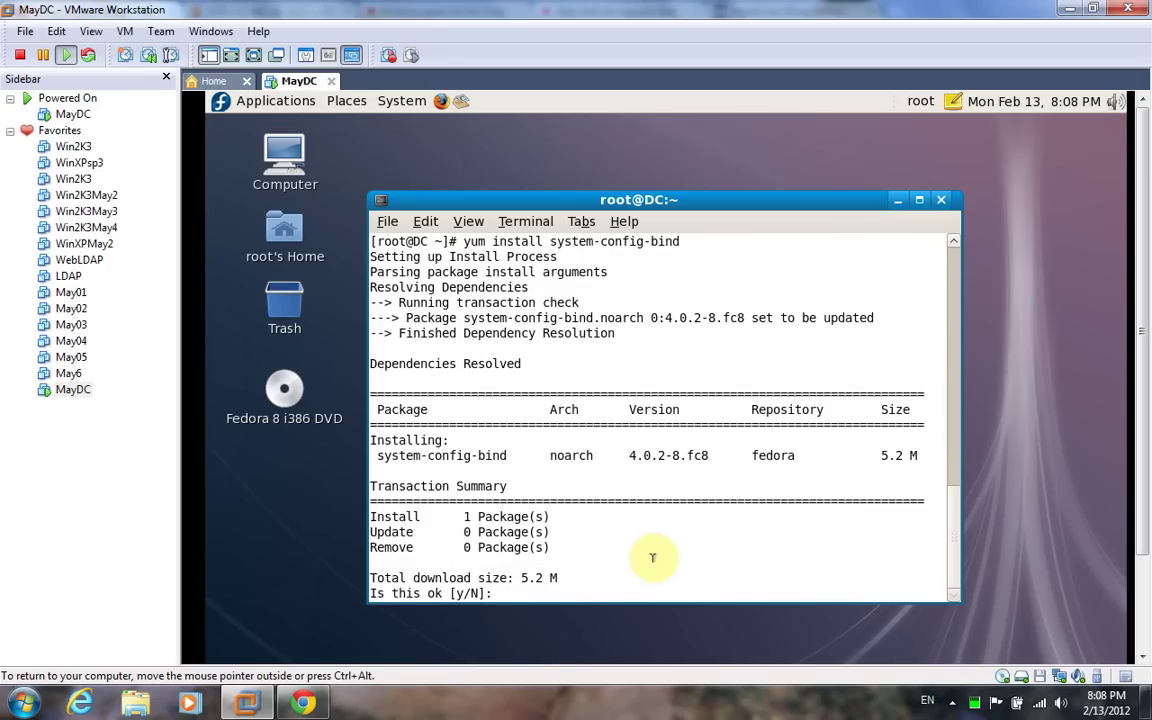
pyautogui.write('y')
pyautogui.press('Return')
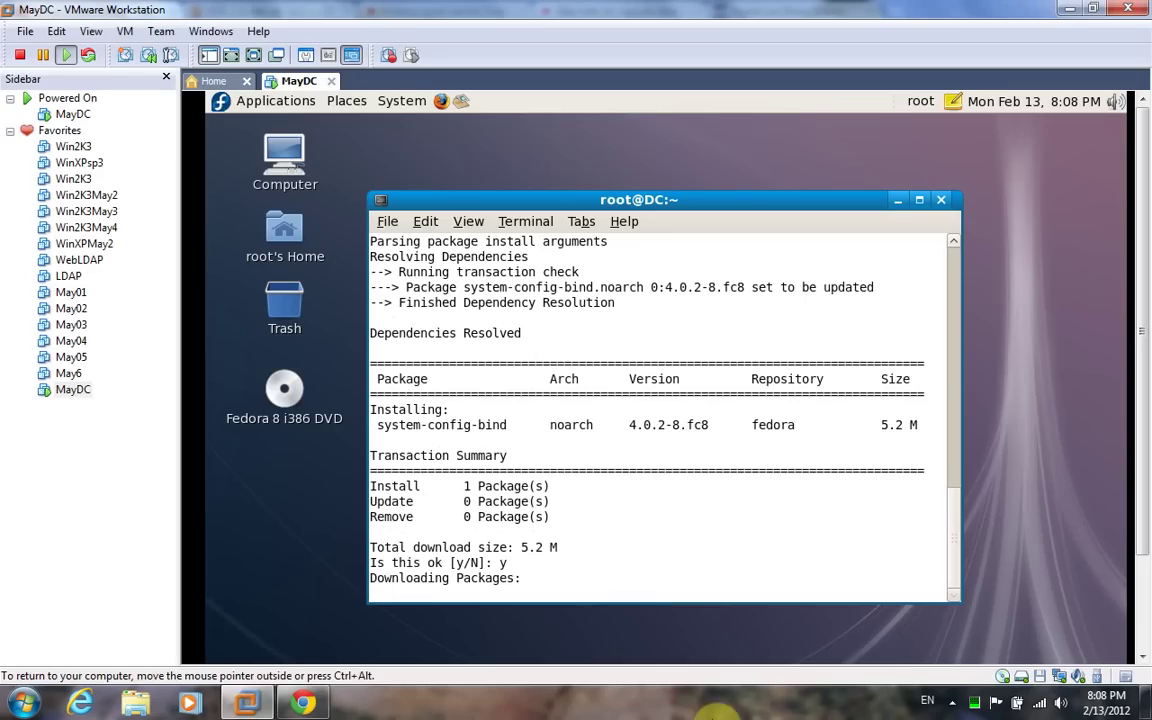
pyautogui.click(951, 703)
pyautogui.rightClick(980, 610)
pyautogui.click(995, 379)
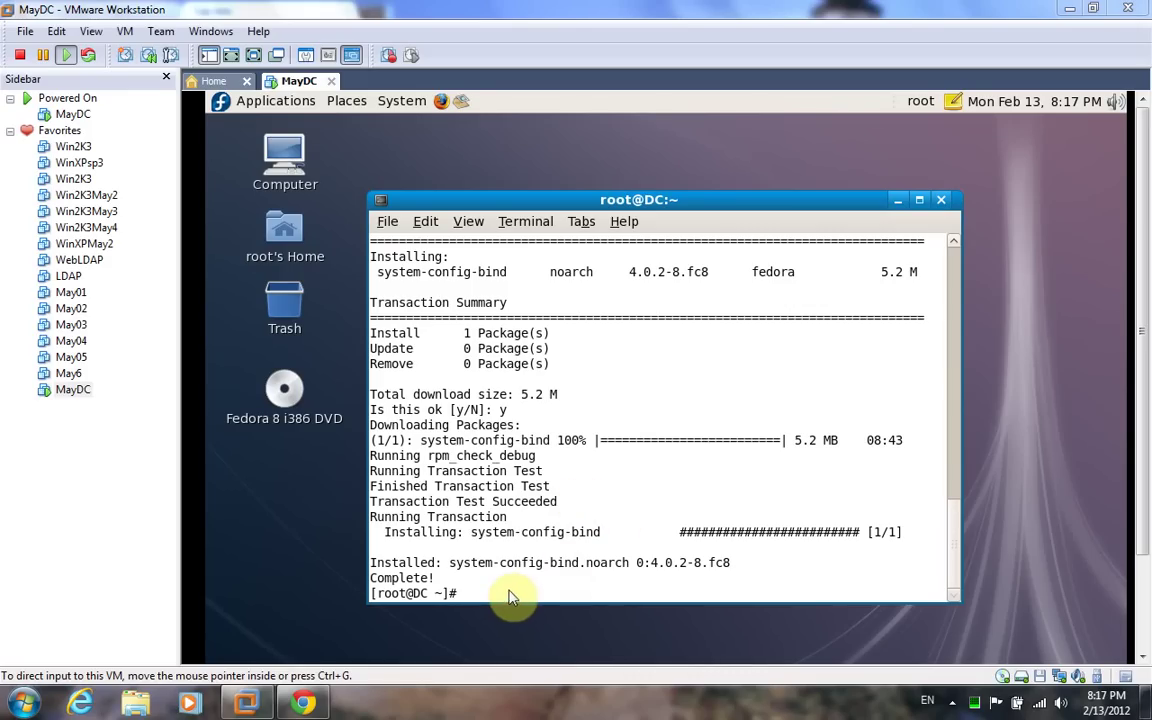
# Look for the Domain Name System tool among the server settings in the system administration tools.
pyautogui.click(392, 104)
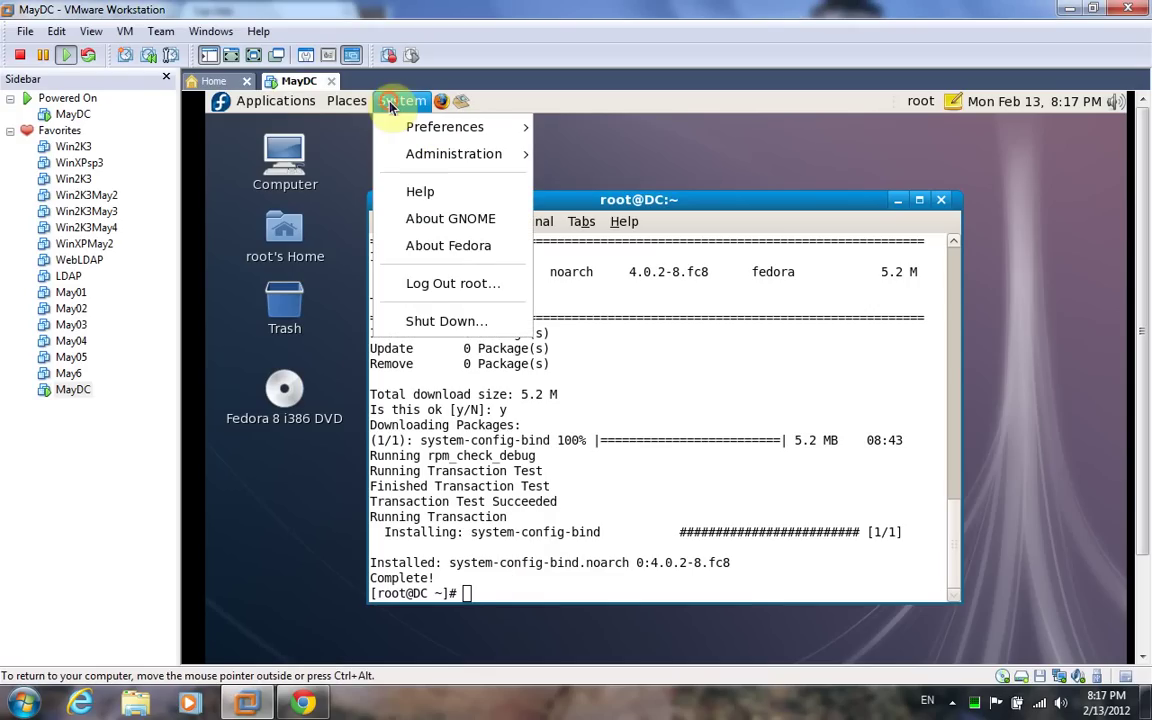
pyautogui.click(437, 185)
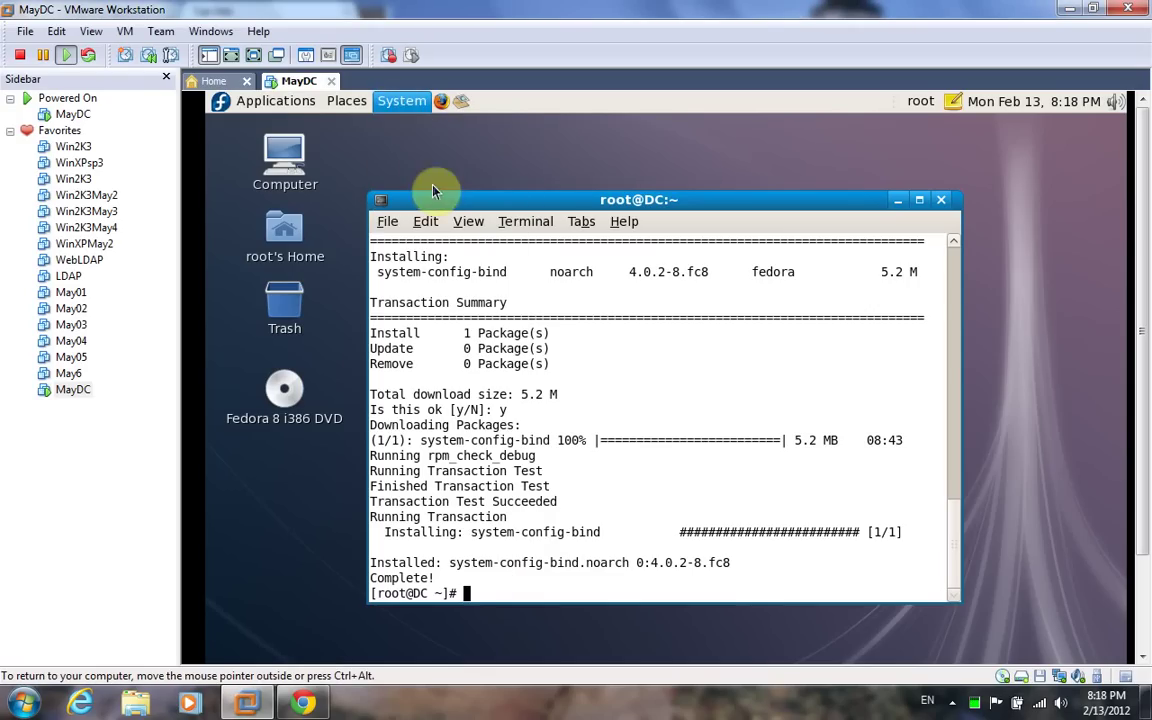
pyautogui.click(393, 104)
pyautogui.moveTo(435, 166)
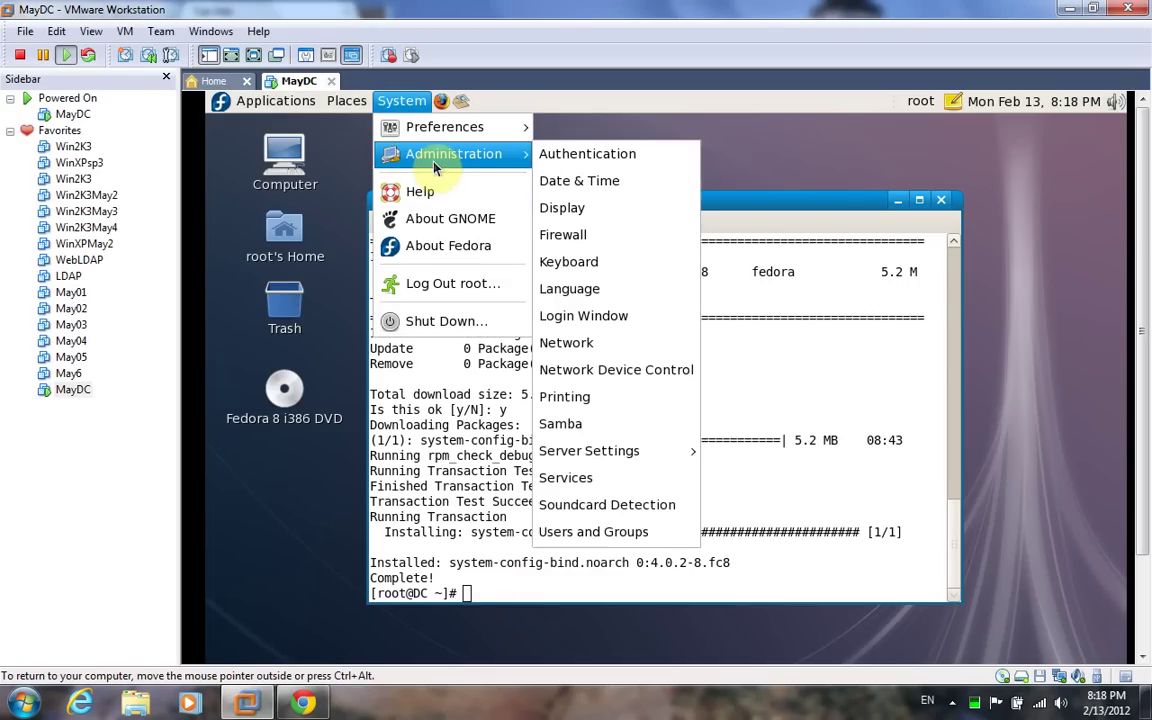
pyautogui.moveTo(680, 457)
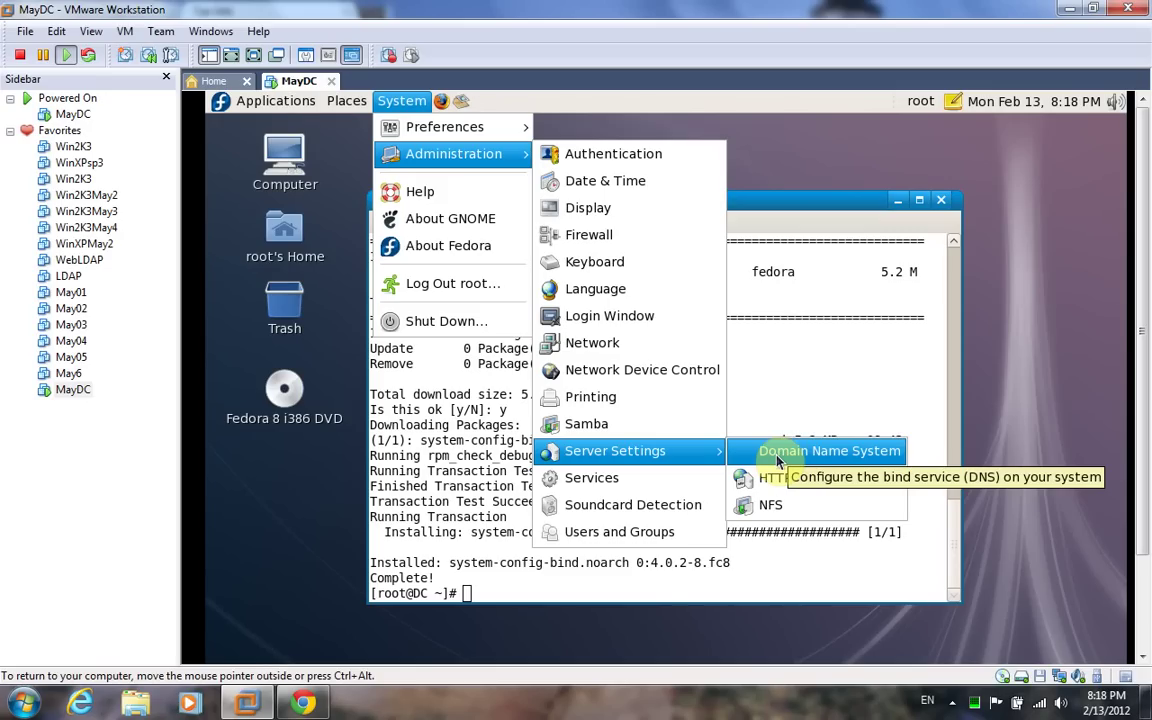
pyautogui.click(952, 703)
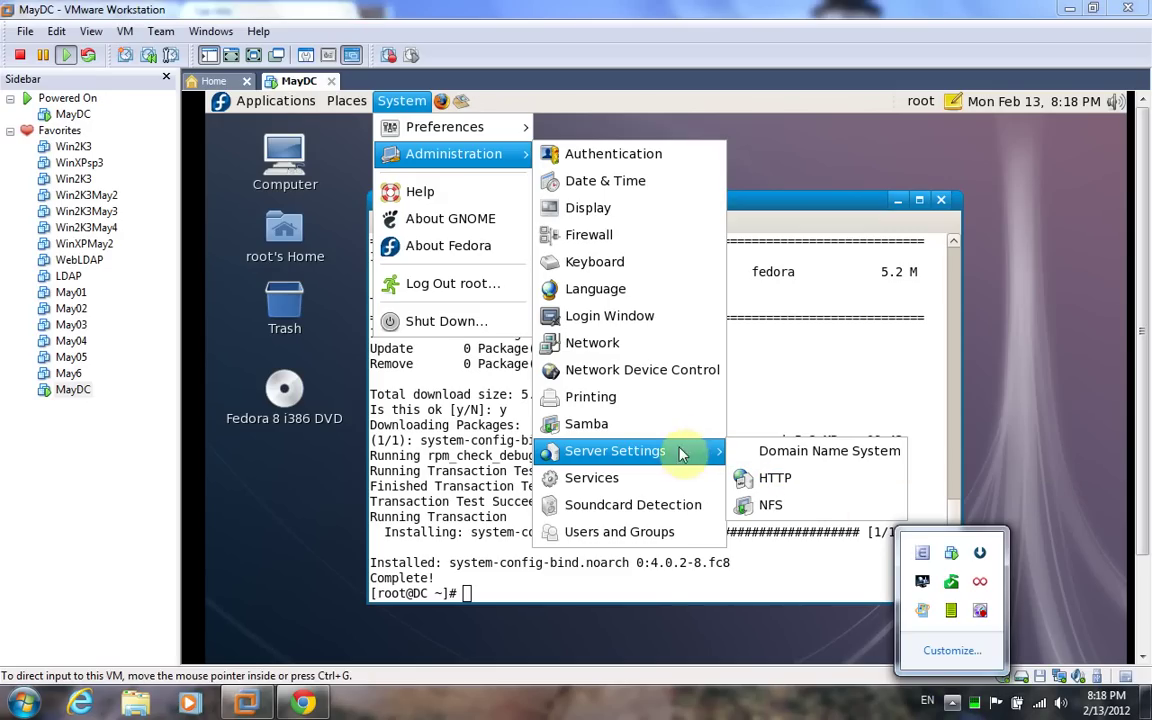
pyautogui.click(900, 384)
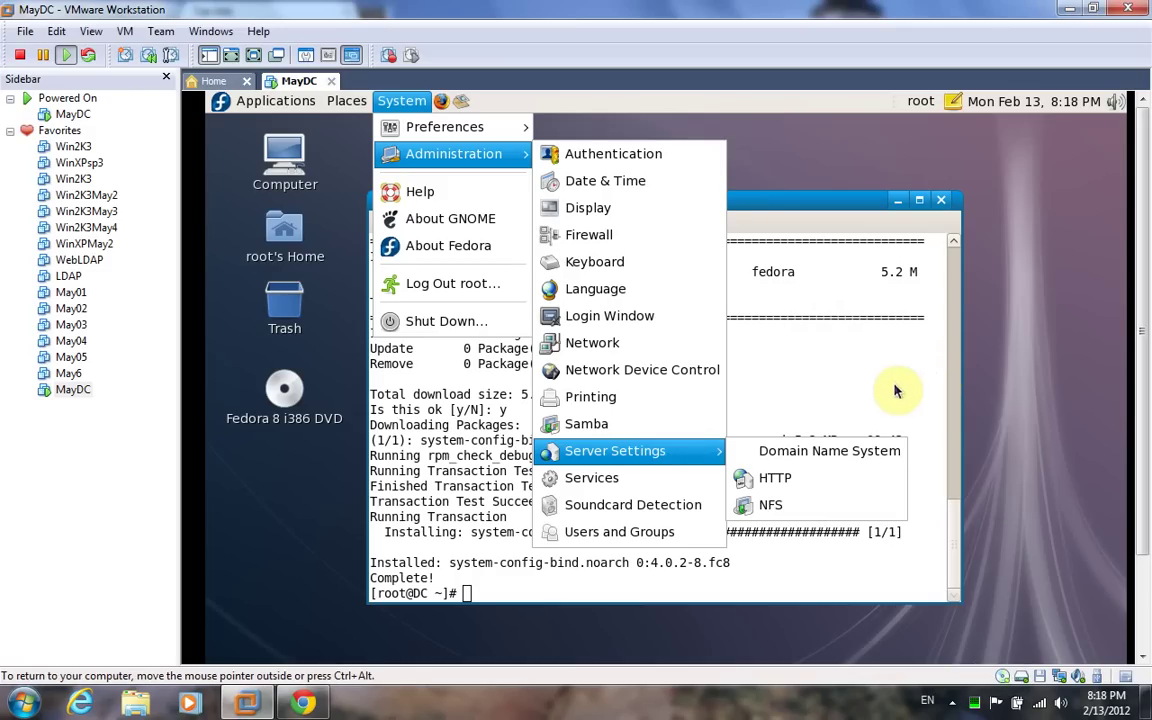
pyautogui.click(882, 386)
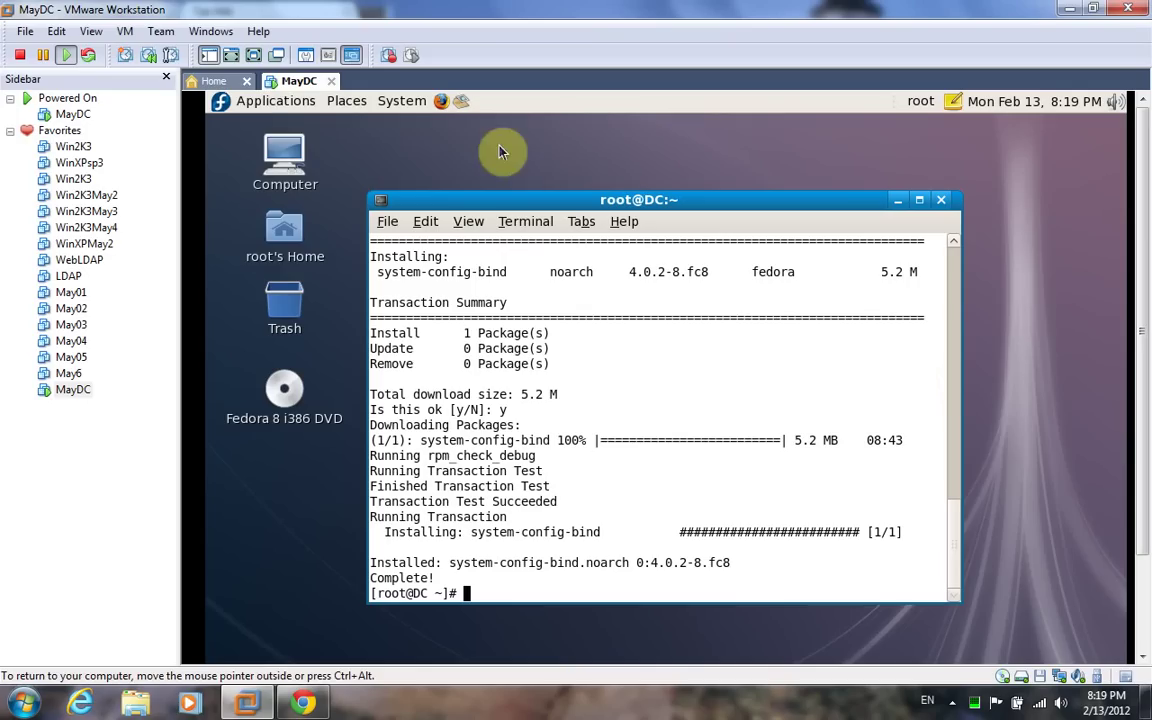
pyautogui.click(268, 104)
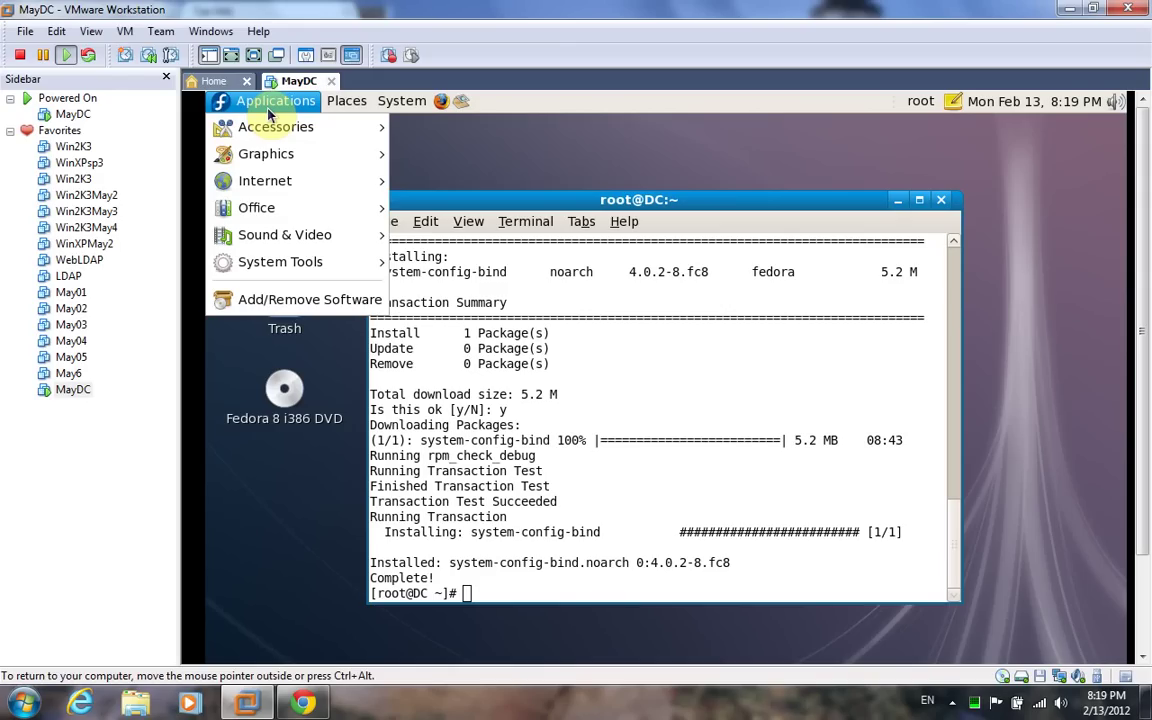
pyautogui.click(332, 304)
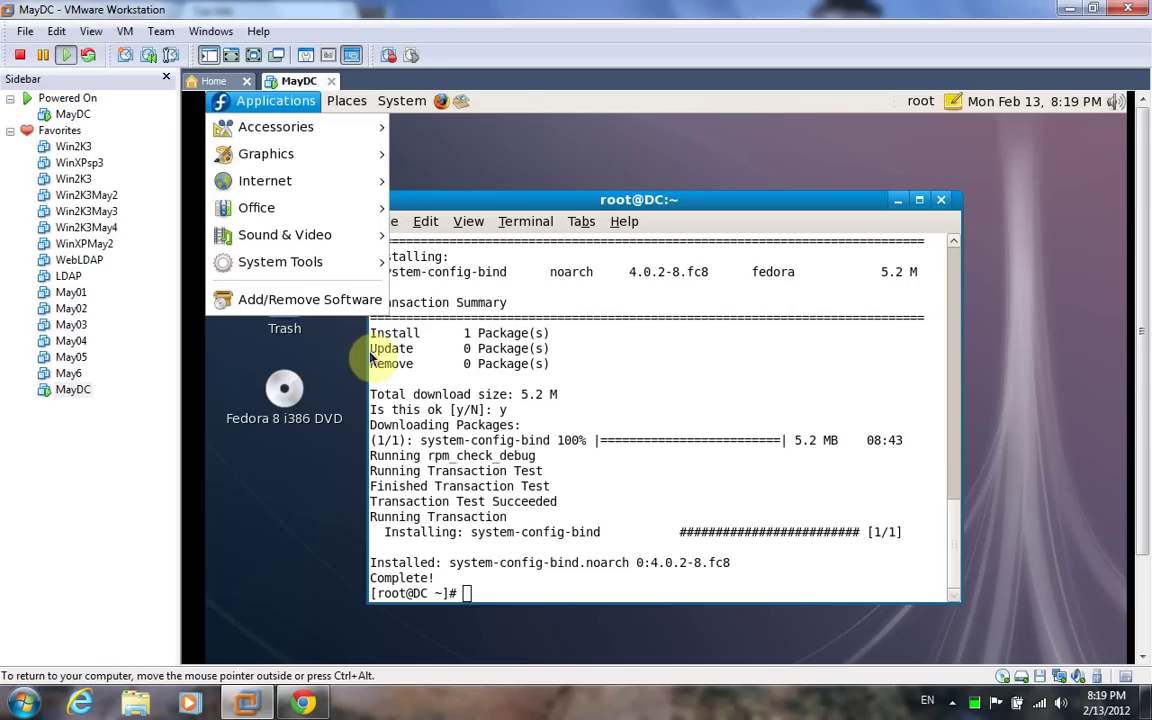
pyautogui.click(318, 535)
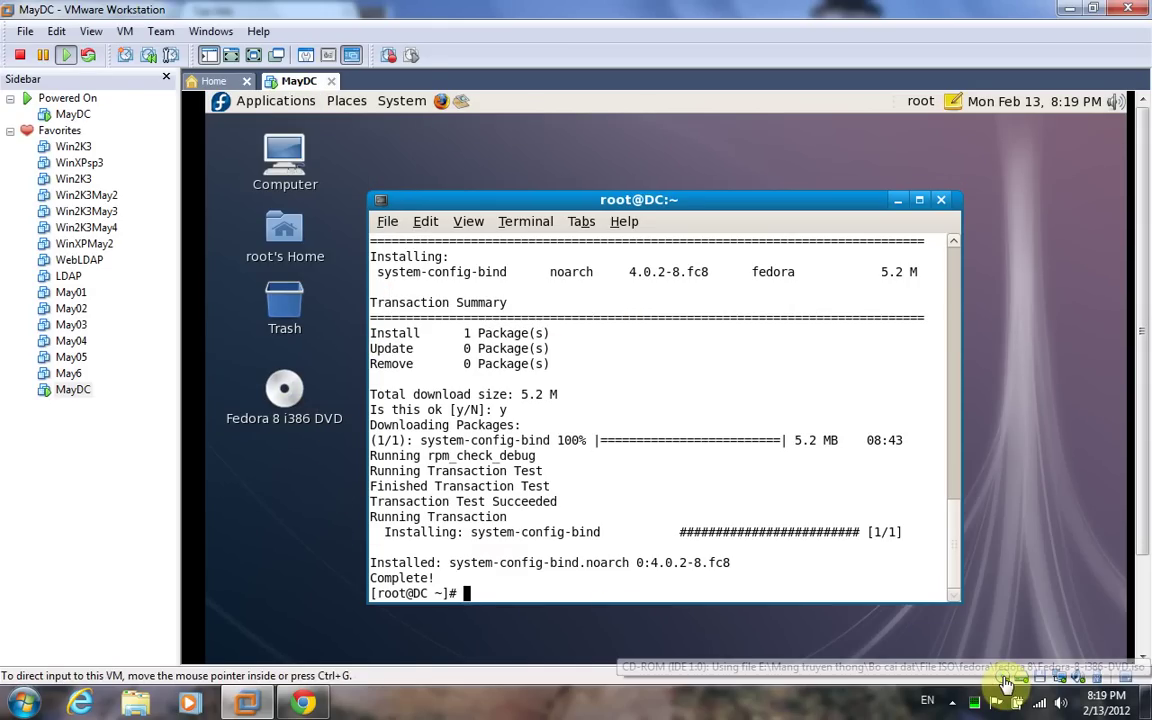
# Open the Add/Remove Software package manager on the Fedora virtual machine.
pyautogui.click(245, 104)
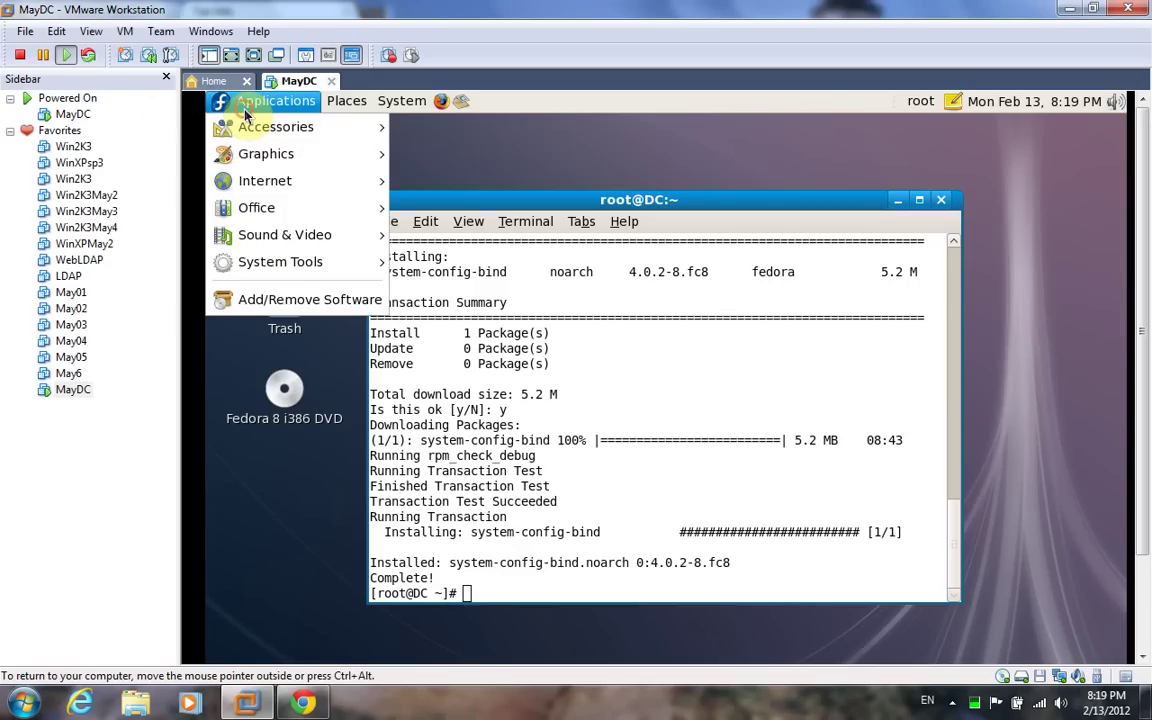
pyautogui.click(298, 304)
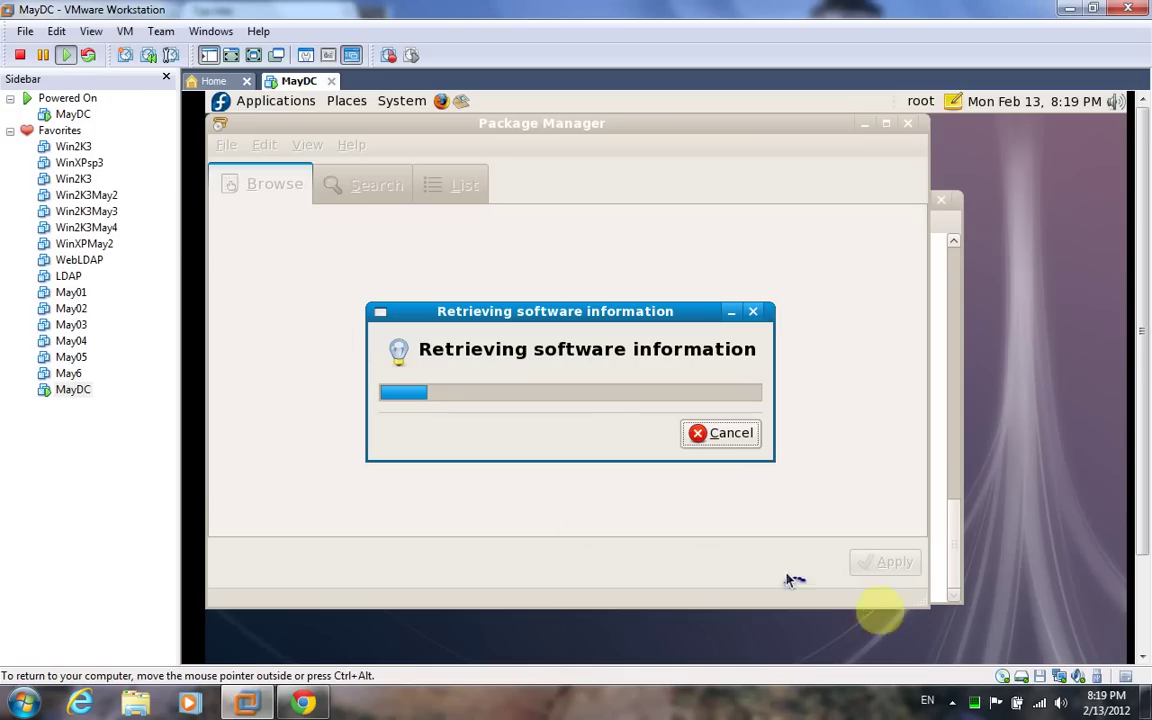
pyautogui.click(952, 702)
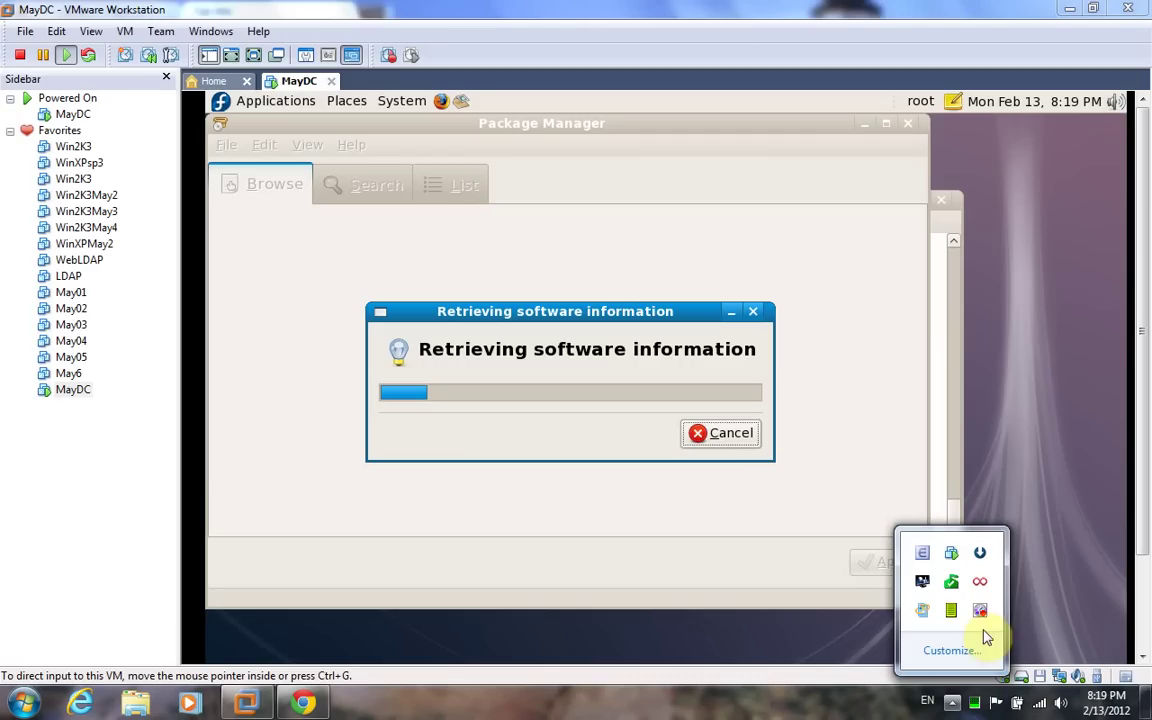
pyautogui.rightClick(980, 612)
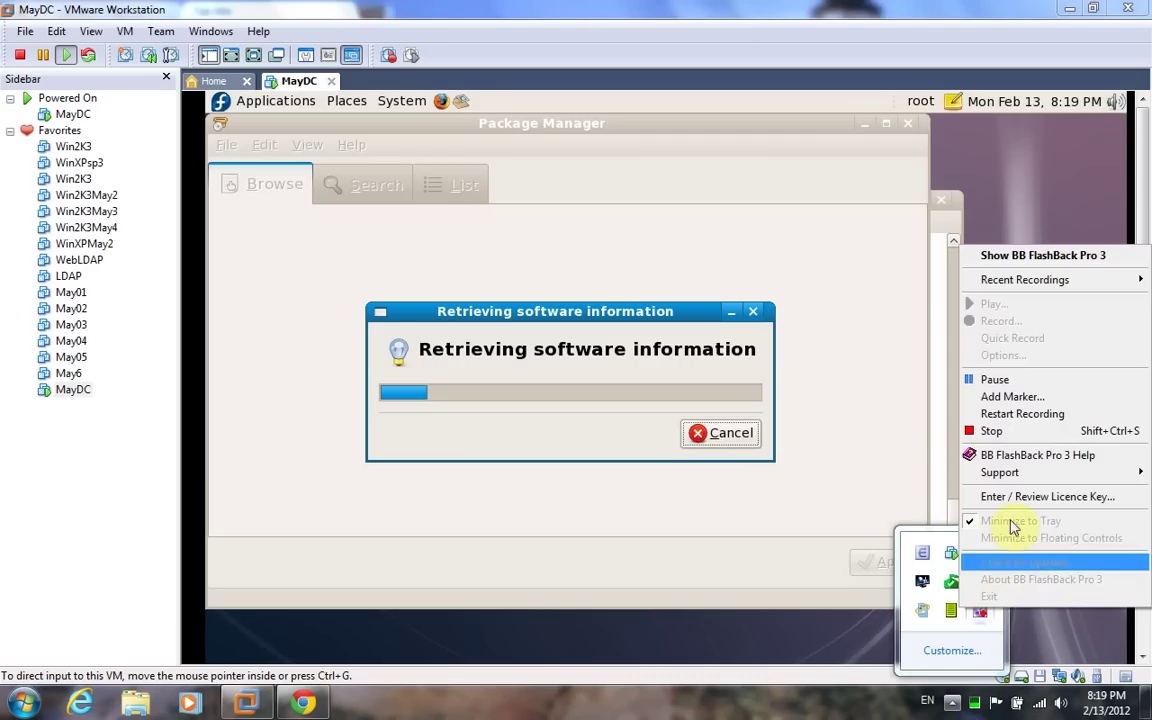
pyautogui.click(1040, 379)
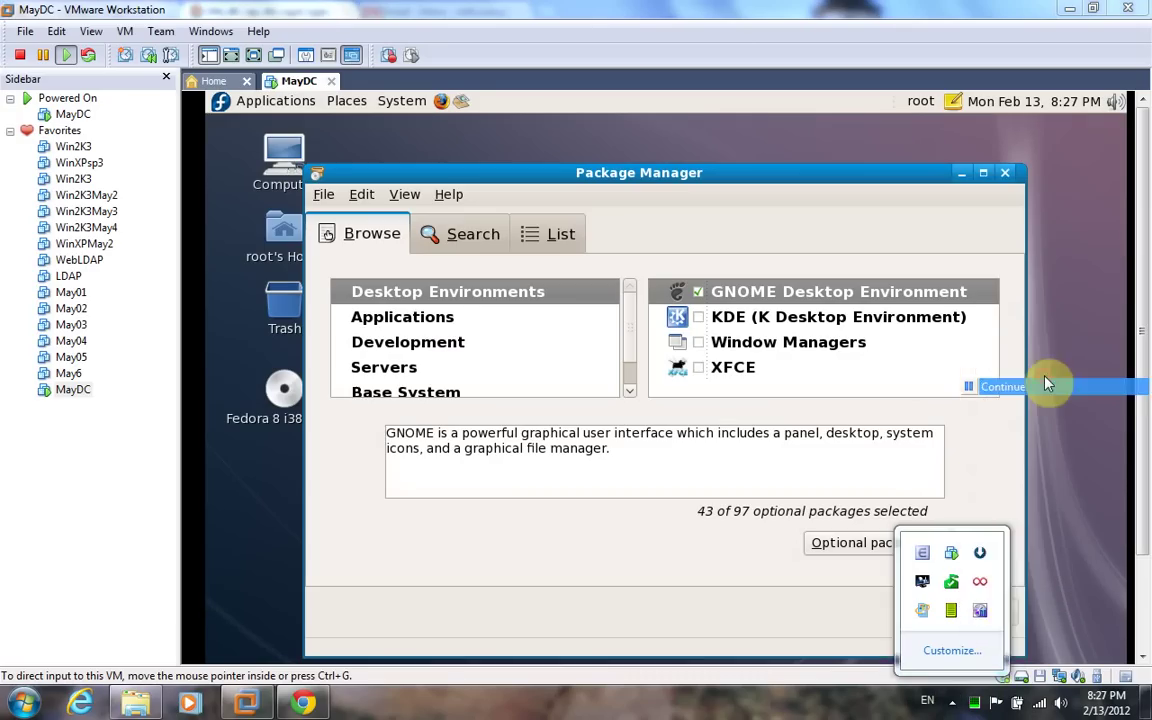
pyautogui.click(1046, 383)
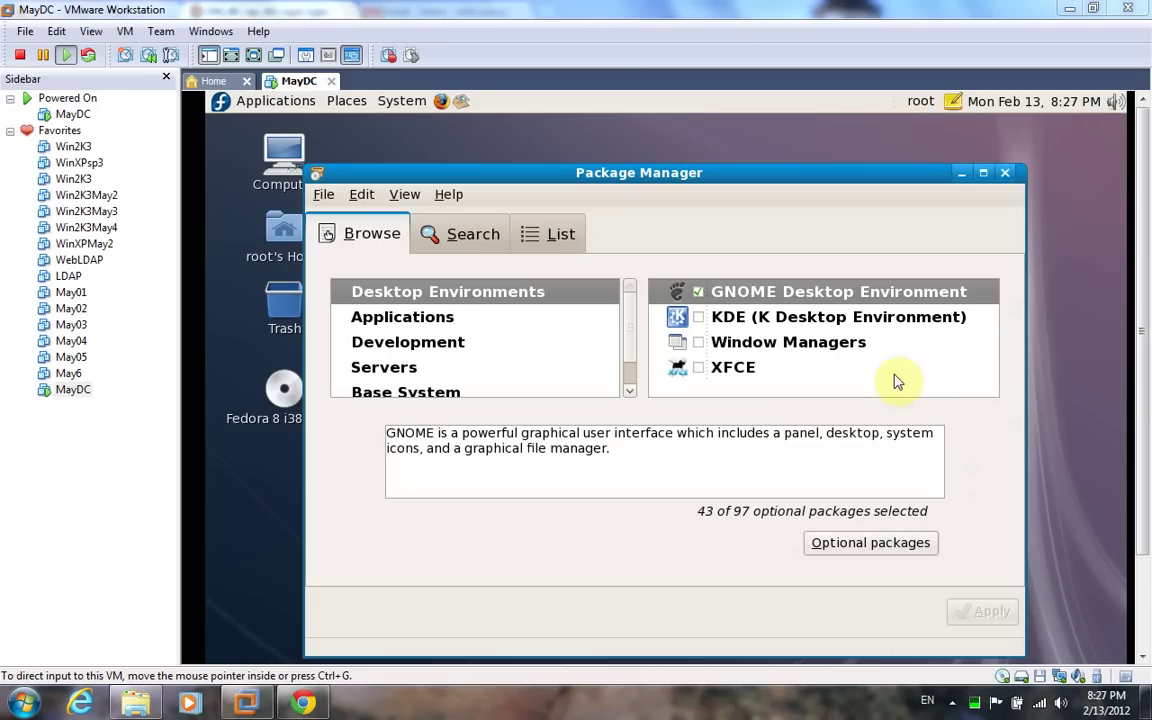
# Search all packages for "ldap" in the Package Manager.
pyautogui.click(449, 245)
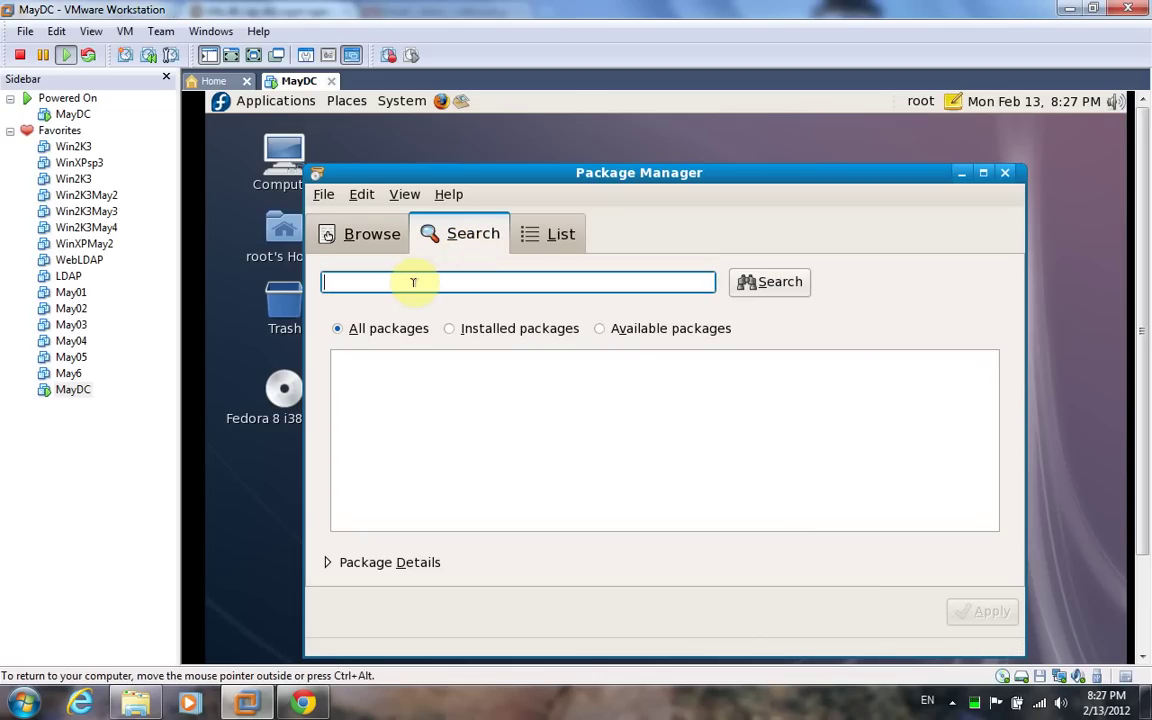
pyautogui.write('ldap')
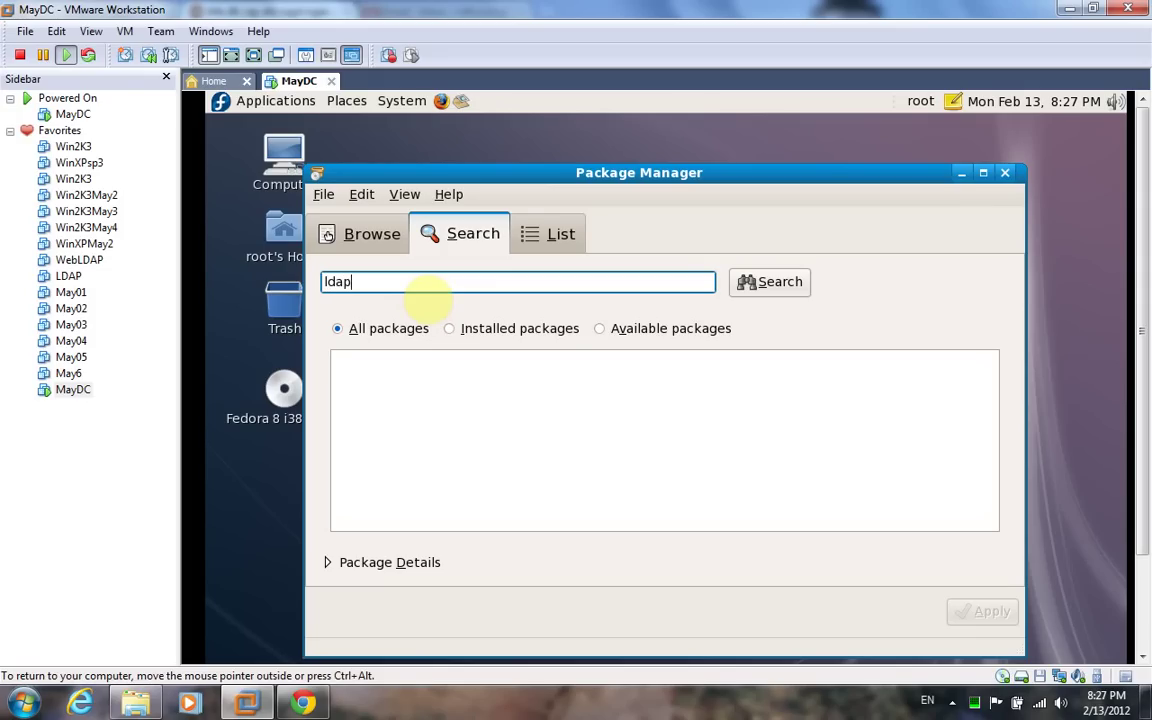
pyautogui.press('Return')
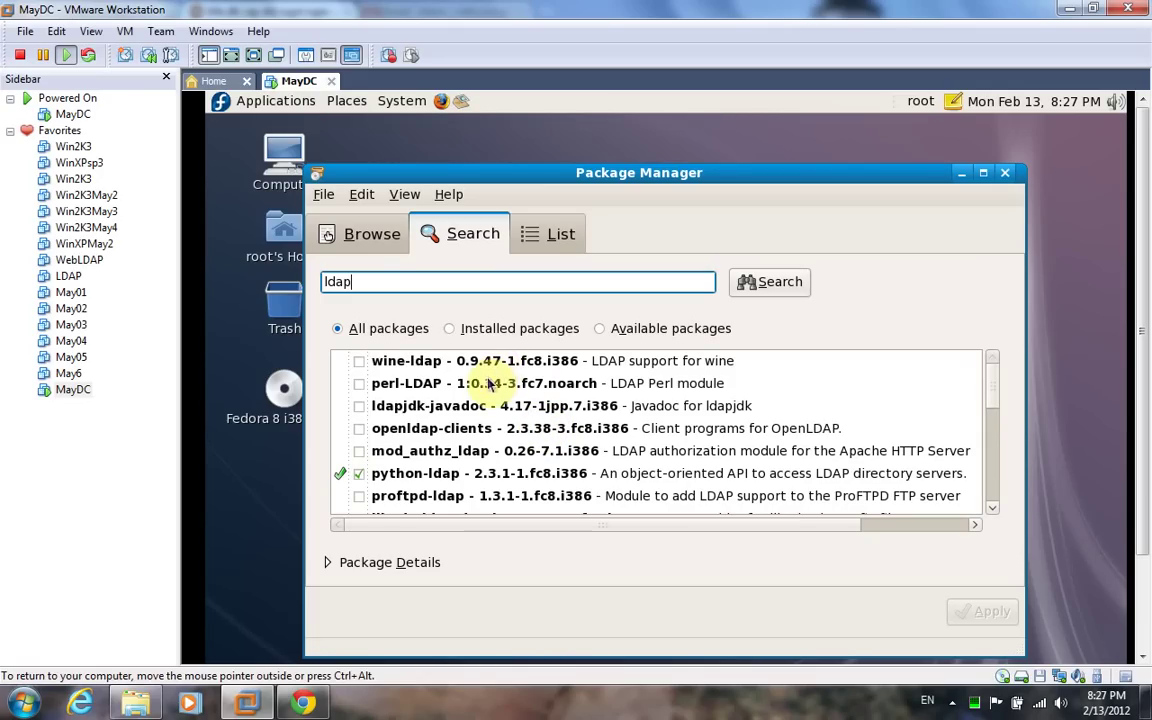
# Mark the packages wine-ldap, perl-LDAP, openldap-clients and mod_authz_ldap for installation.
pyautogui.click(357, 365)
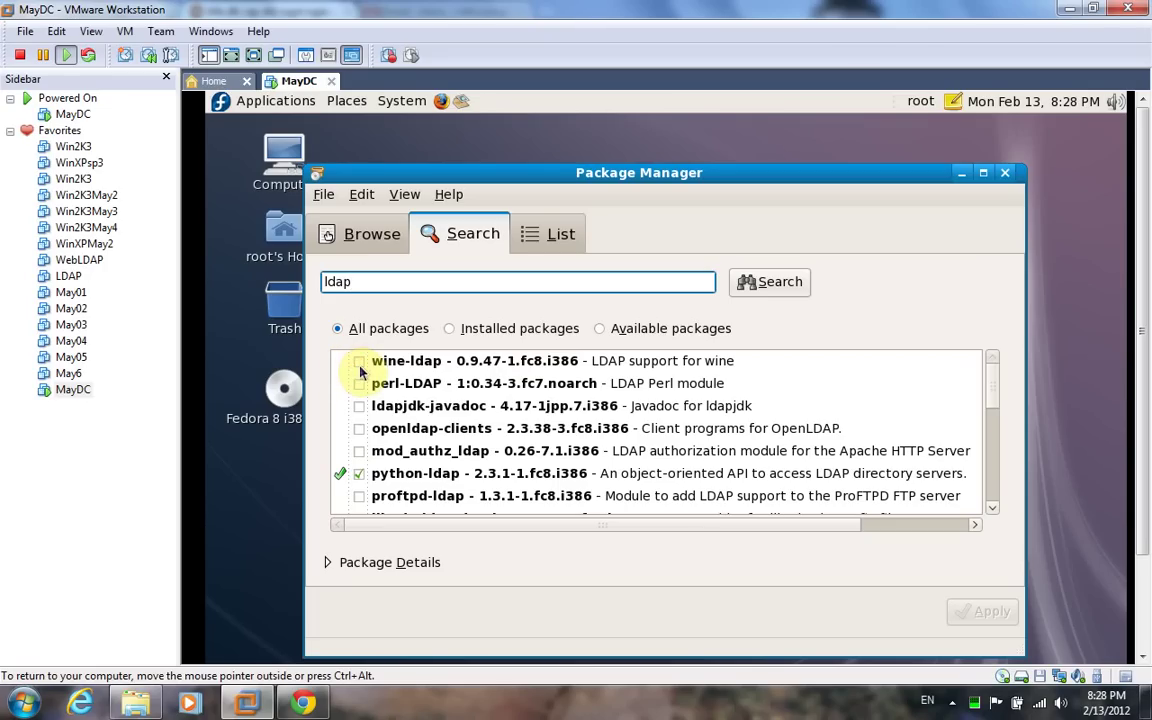
pyautogui.click(358, 366)
pyautogui.click(358, 383)
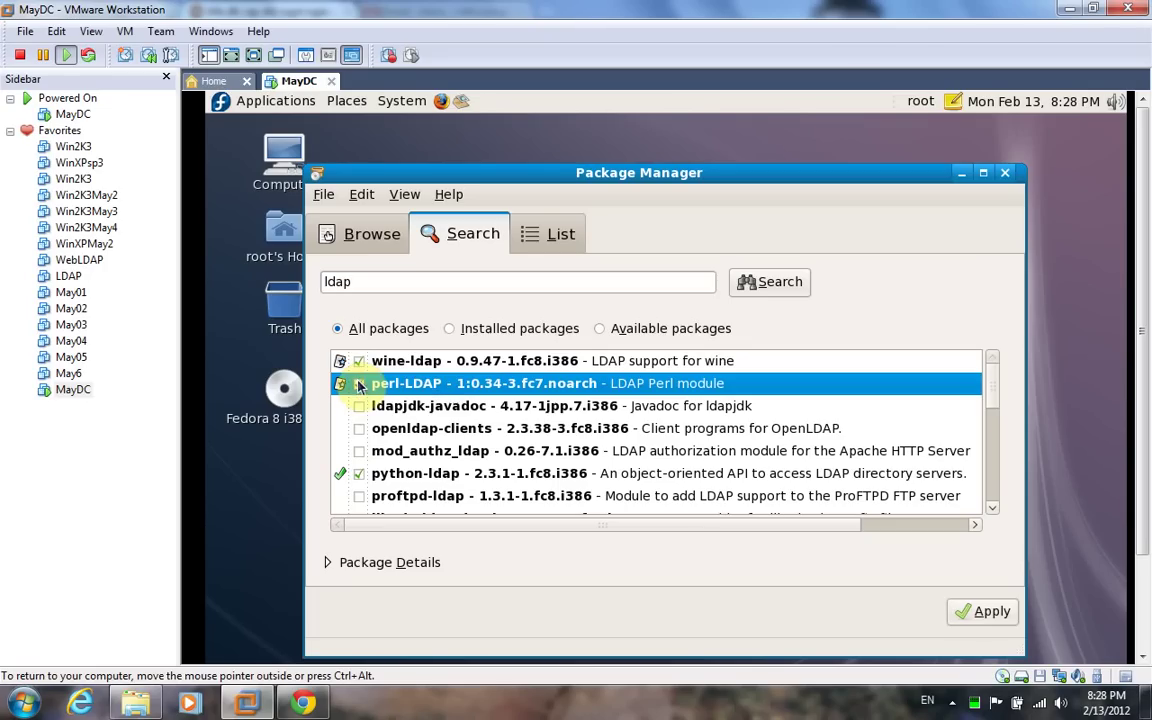
pyautogui.click(358, 430)
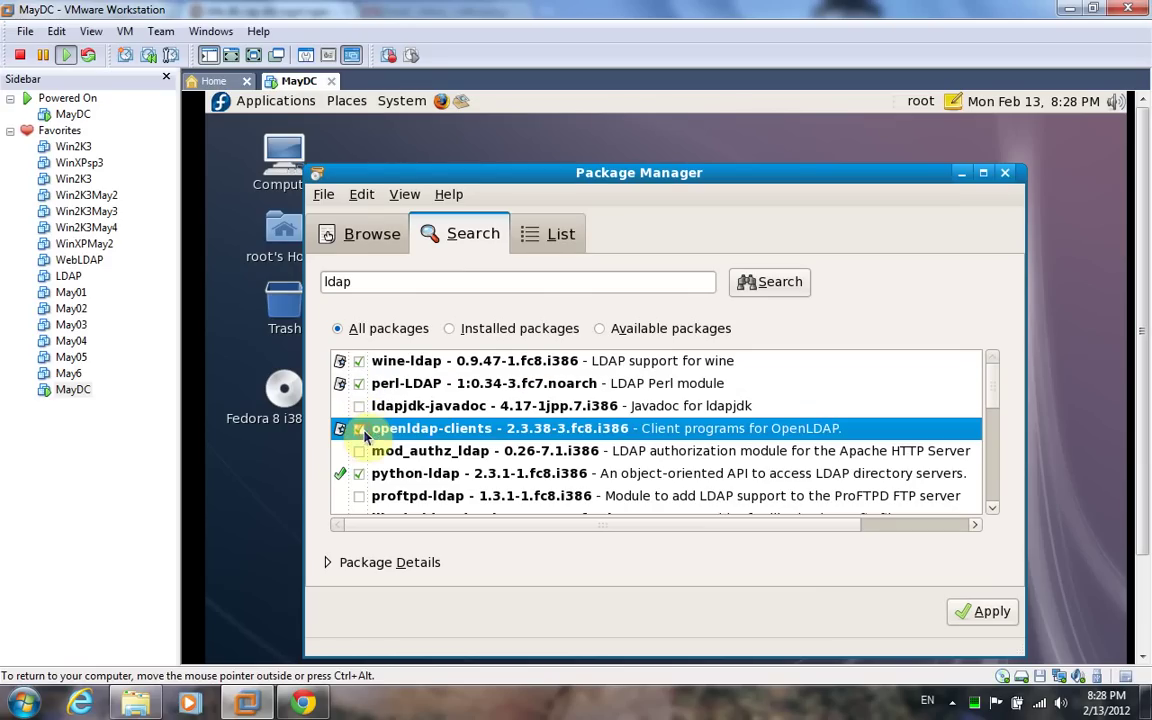
pyautogui.click(358, 452)
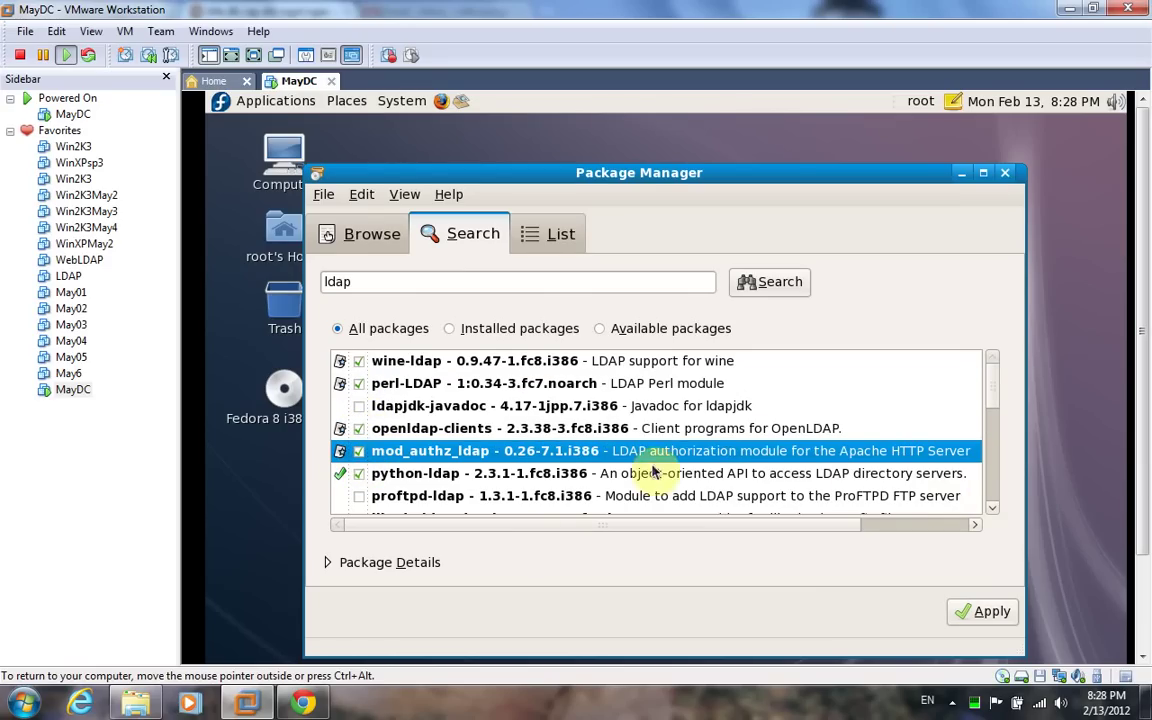
# Mark the packages libgda-ldap-devel, ldapvi, fedora-ds-base and gq for installation.
pyautogui.click(990, 489)
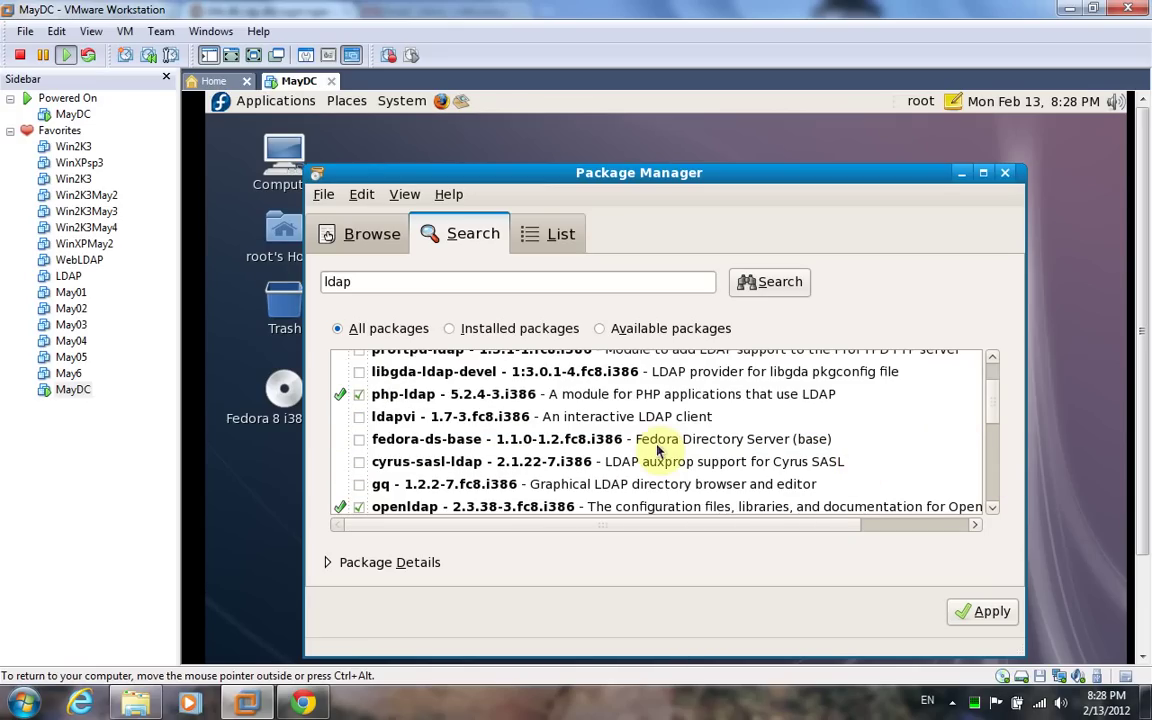
pyautogui.click(358, 372)
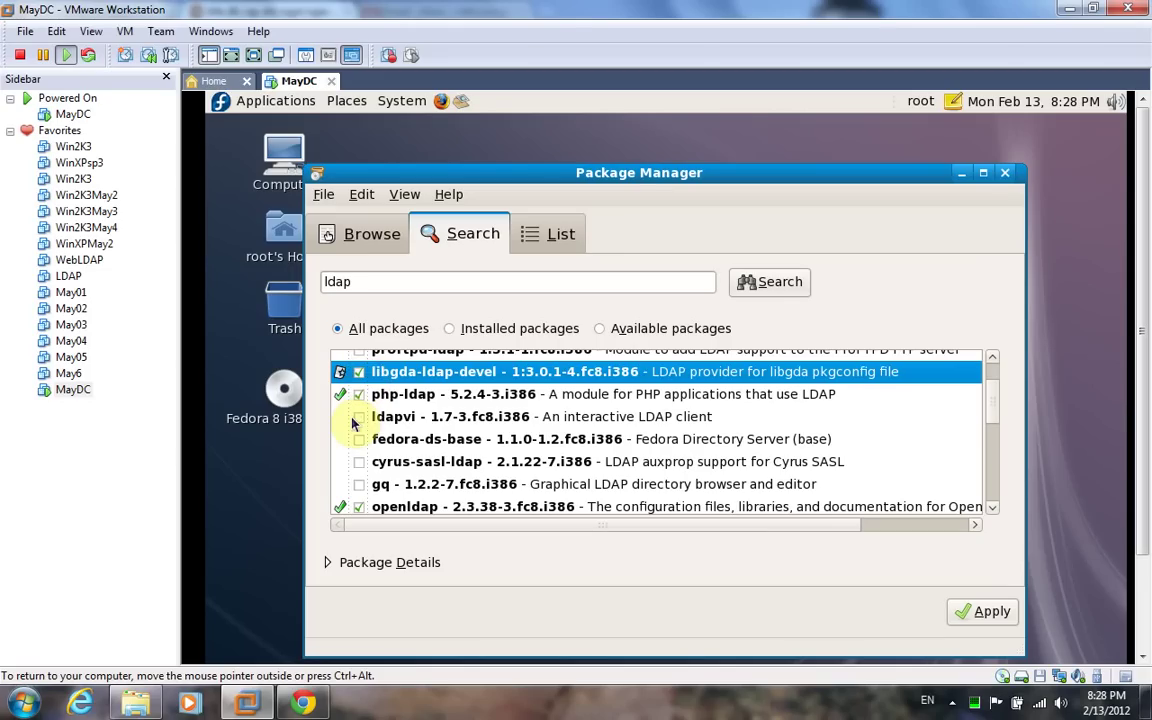
pyautogui.click(356, 418)
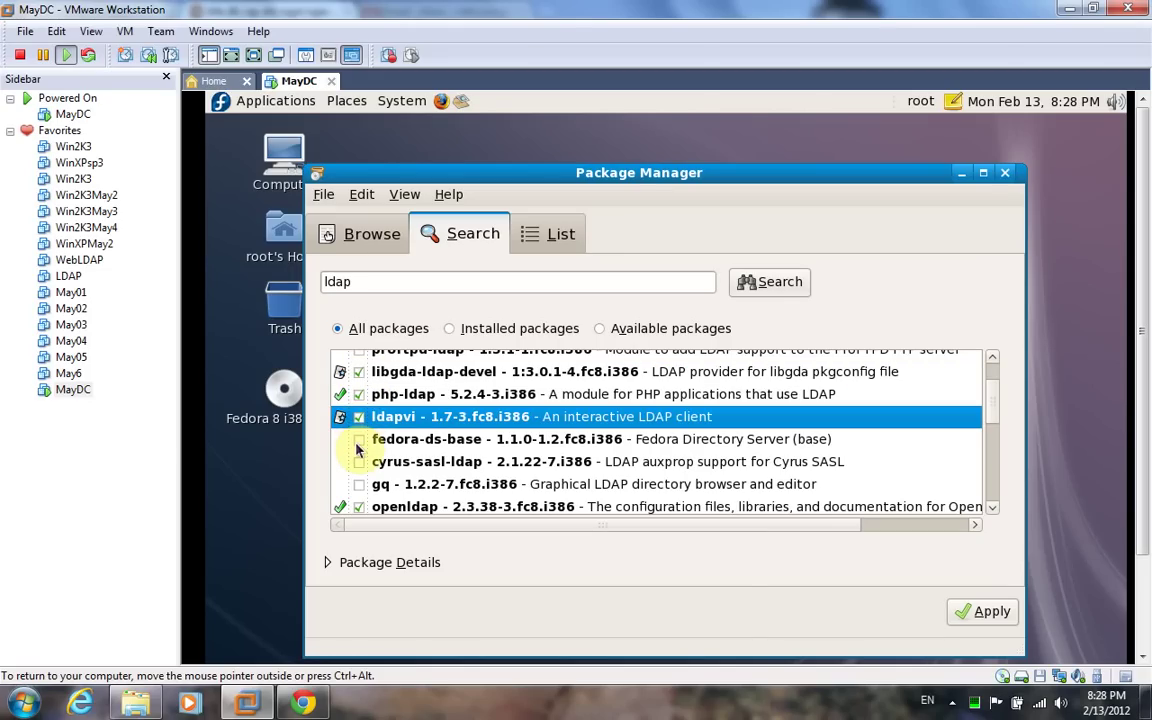
pyautogui.click(357, 440)
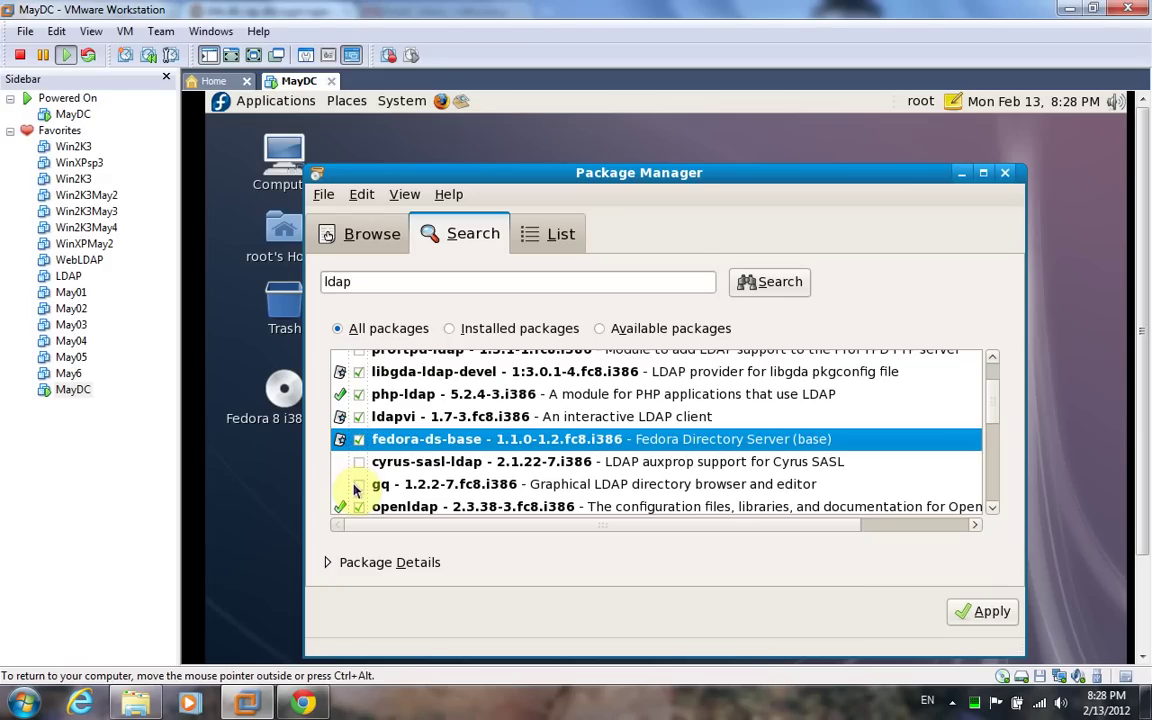
pyautogui.click(357, 485)
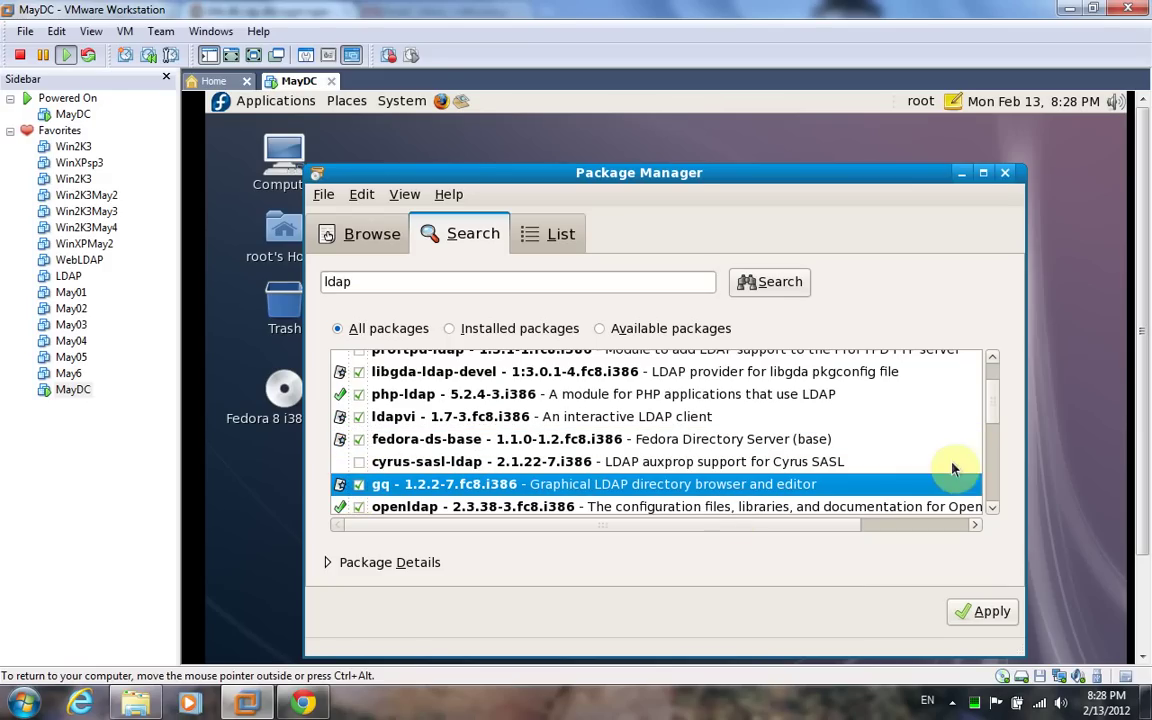
# Mark the packages phpldapadmin and compat-openldap in the ldap search results for installation.
pyautogui.scroll(-3, 1000, 481)
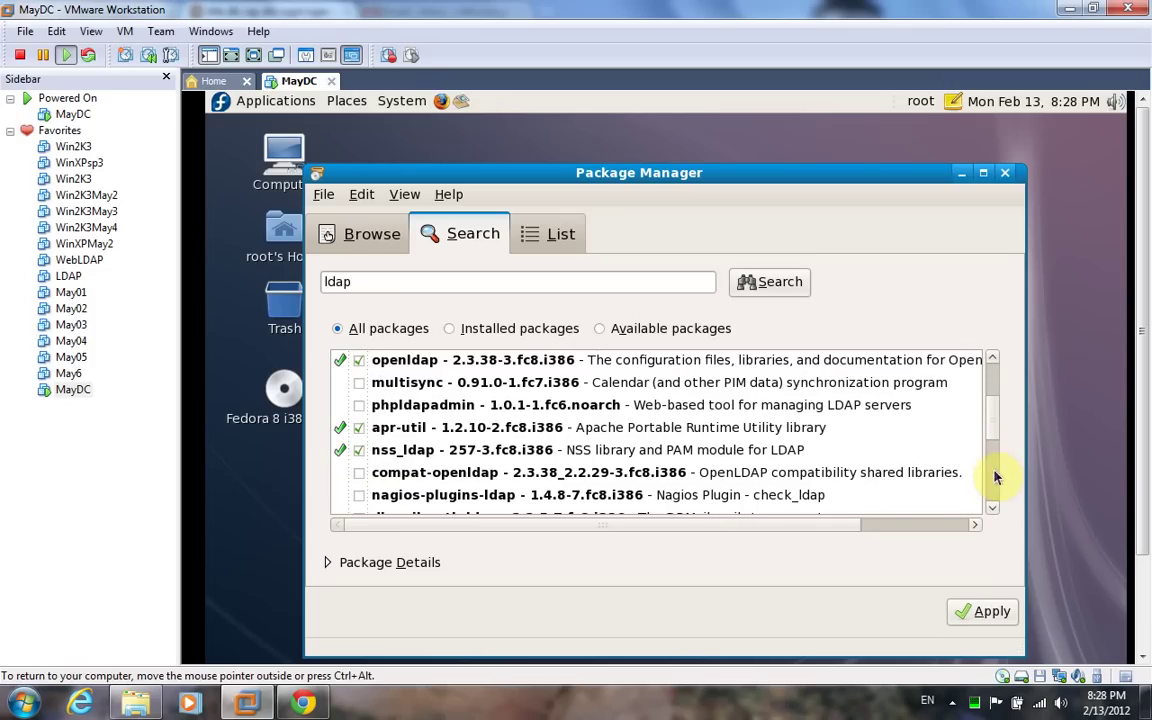
pyautogui.click(359, 406)
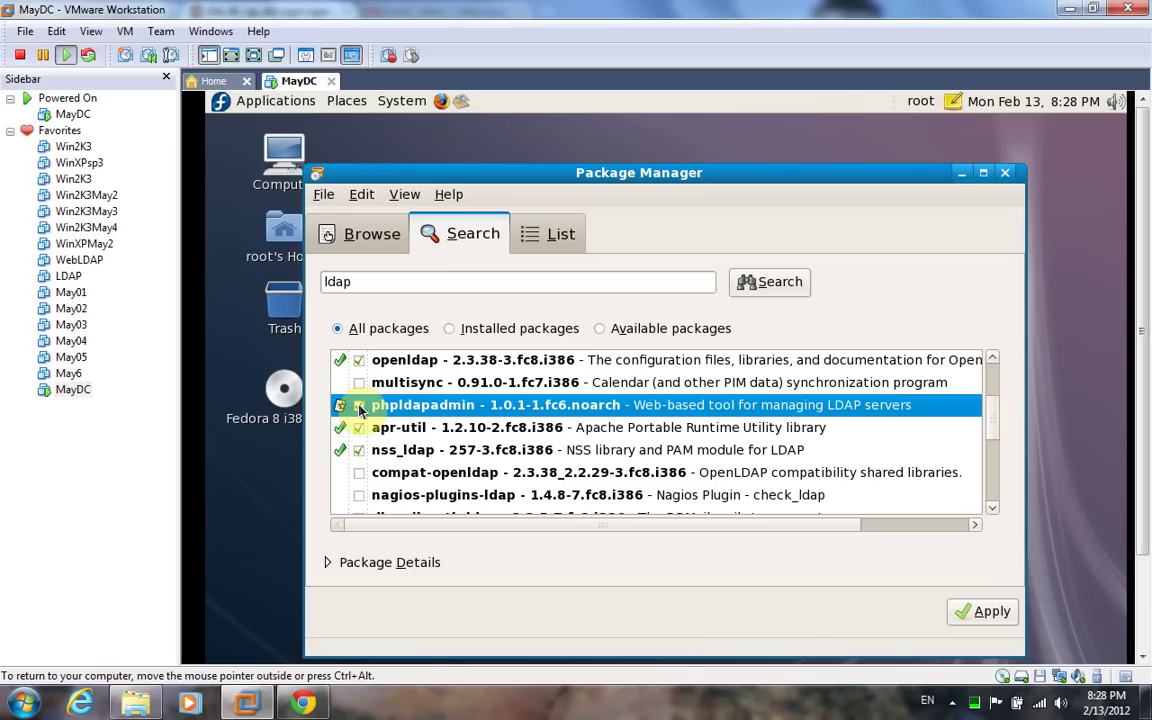
pyautogui.click(358, 474)
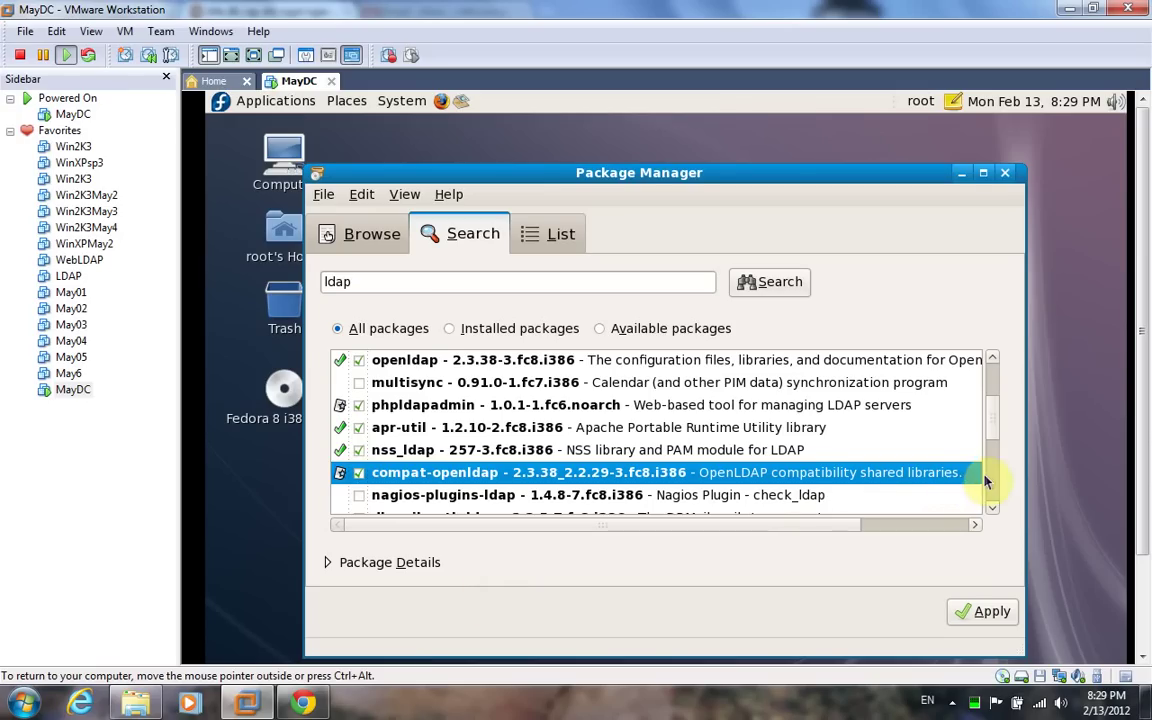
# Mark the packages adminutil, mozldap, mozldap-devel and smbldap-tools for installation.
pyautogui.scroll(-5, 890, 428)
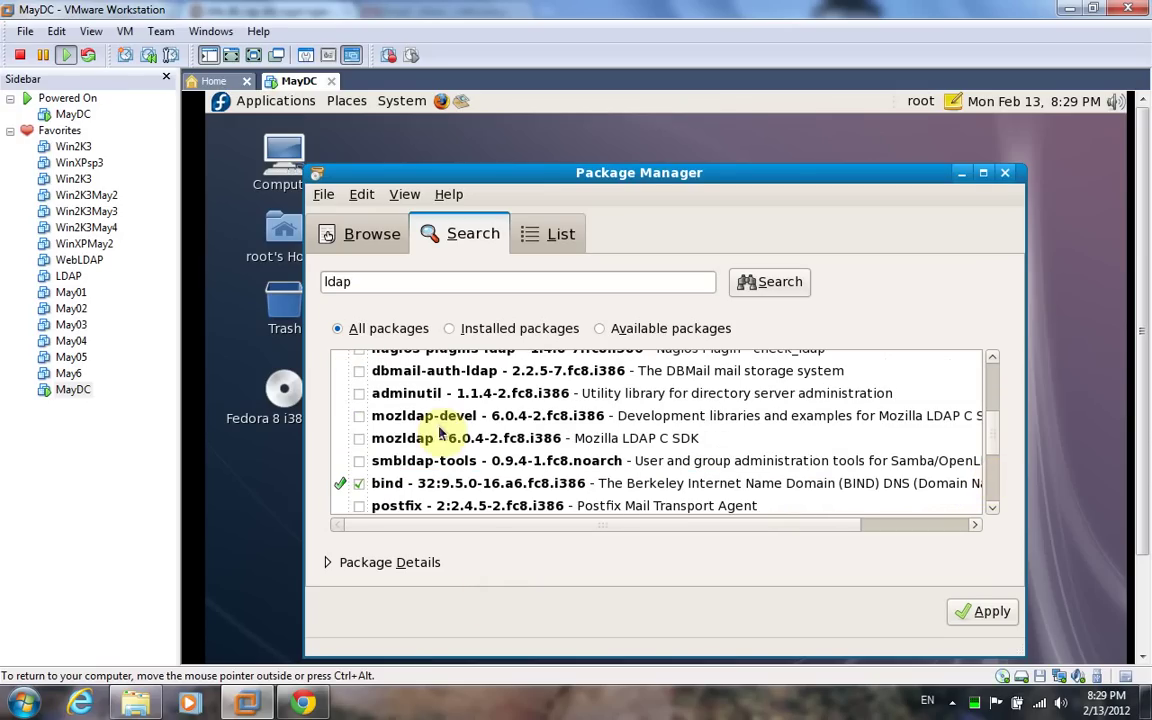
pyautogui.click(359, 394)
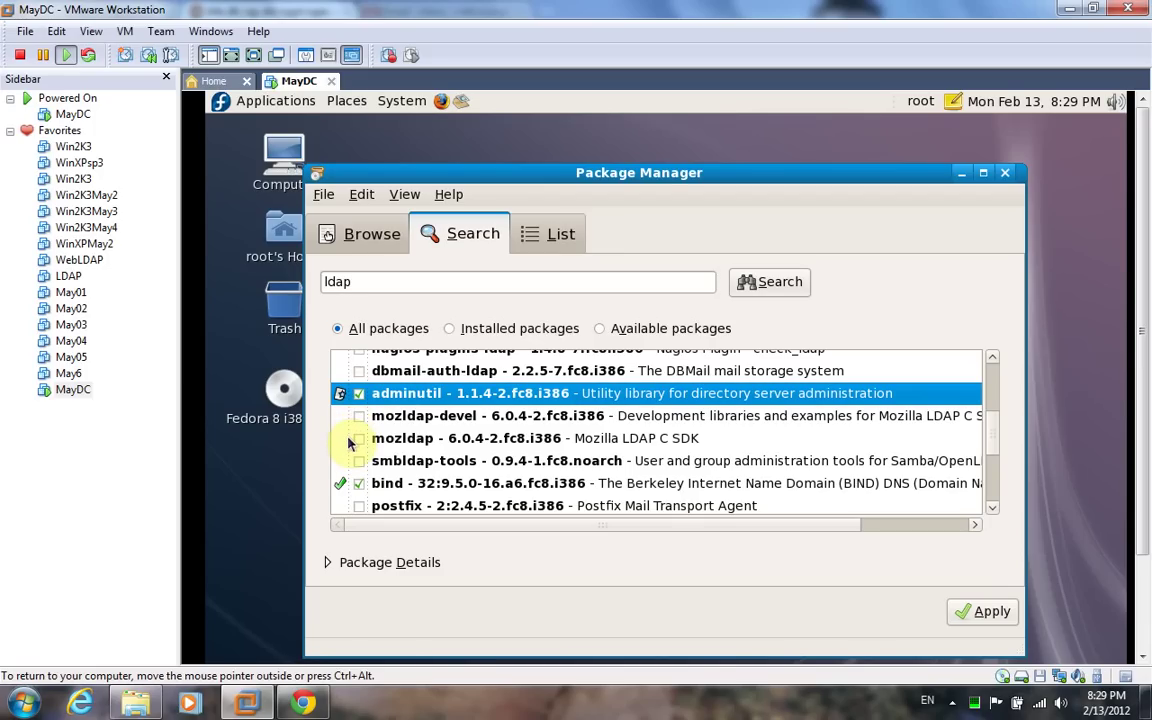
pyautogui.click(357, 438)
pyautogui.click(358, 415)
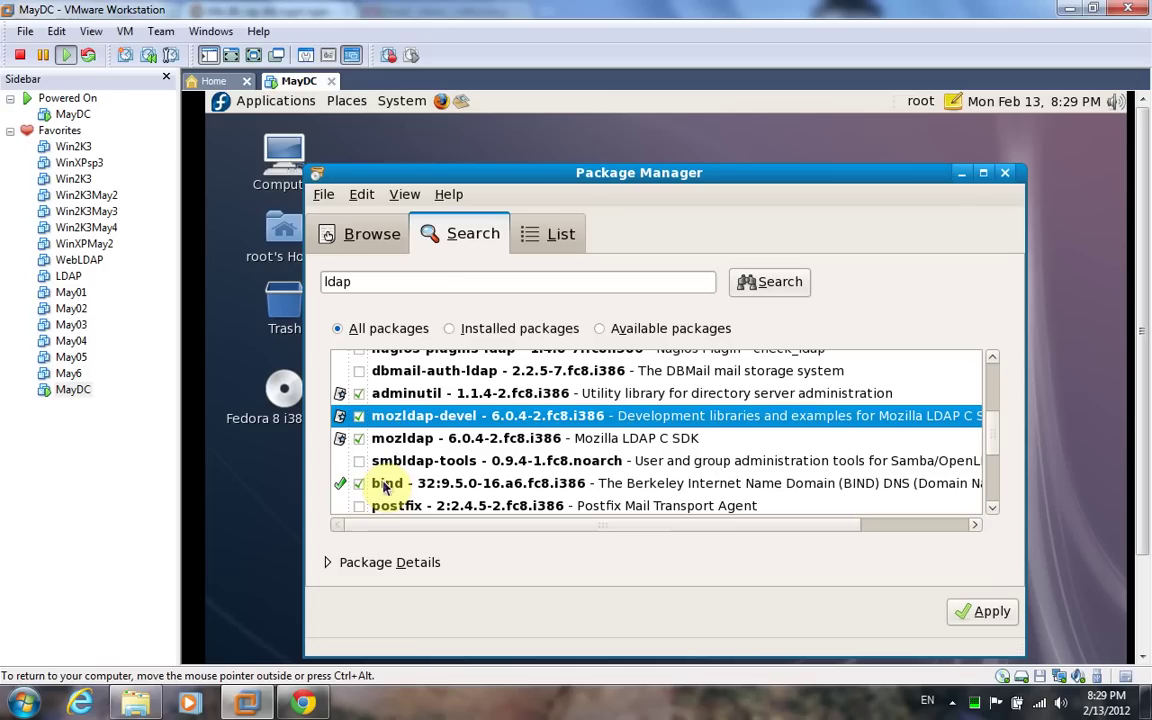
pyautogui.click(359, 461)
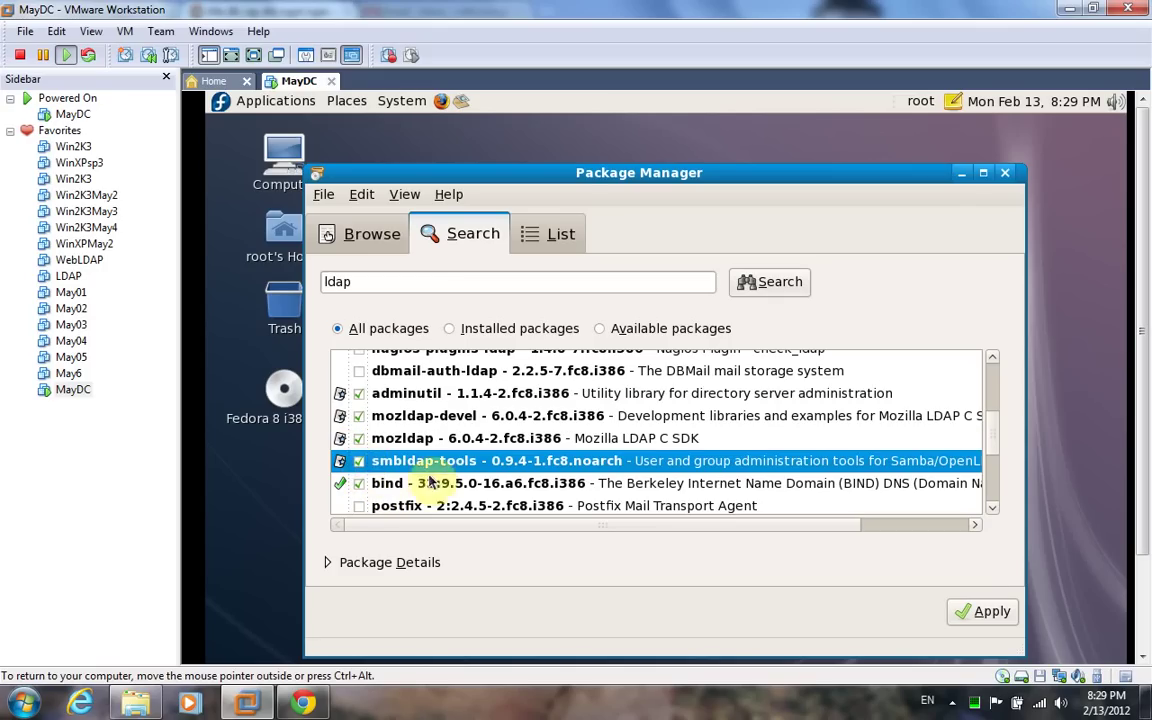
# Mark the packages openldap-servers, mozldap-tools, perl-POE-Component-Client-LDAP and perl-Mozilla-LDAP for installation.
pyautogui.click(994, 490)
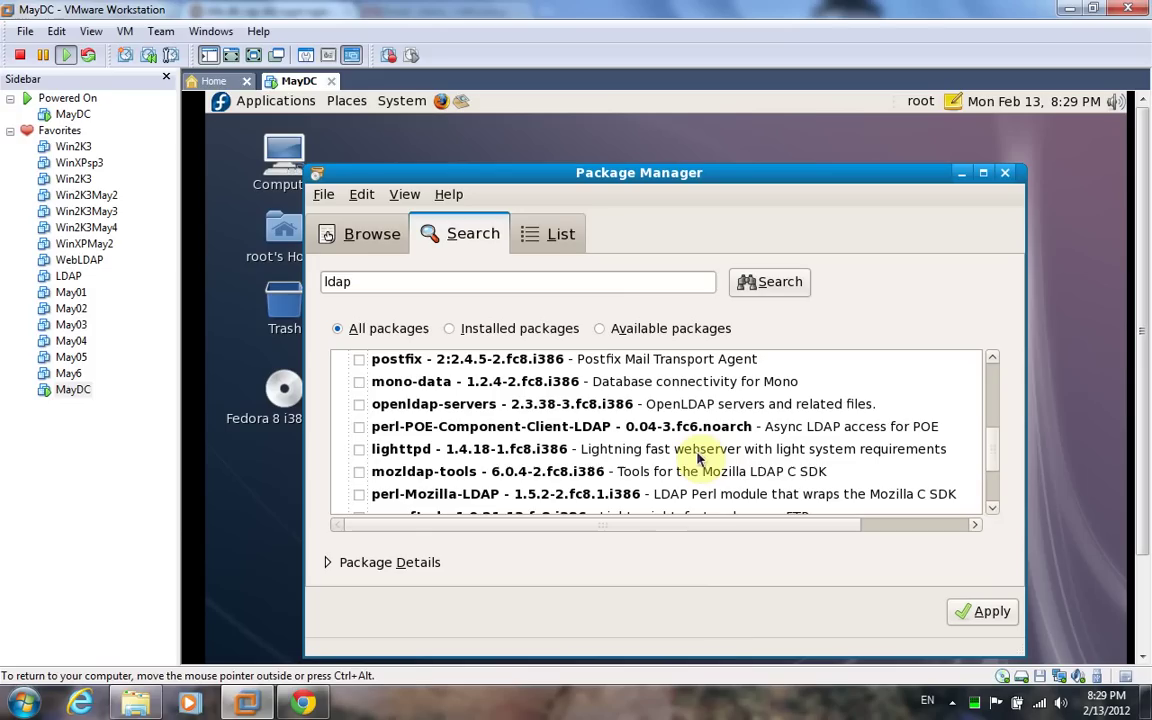
pyautogui.click(358, 406)
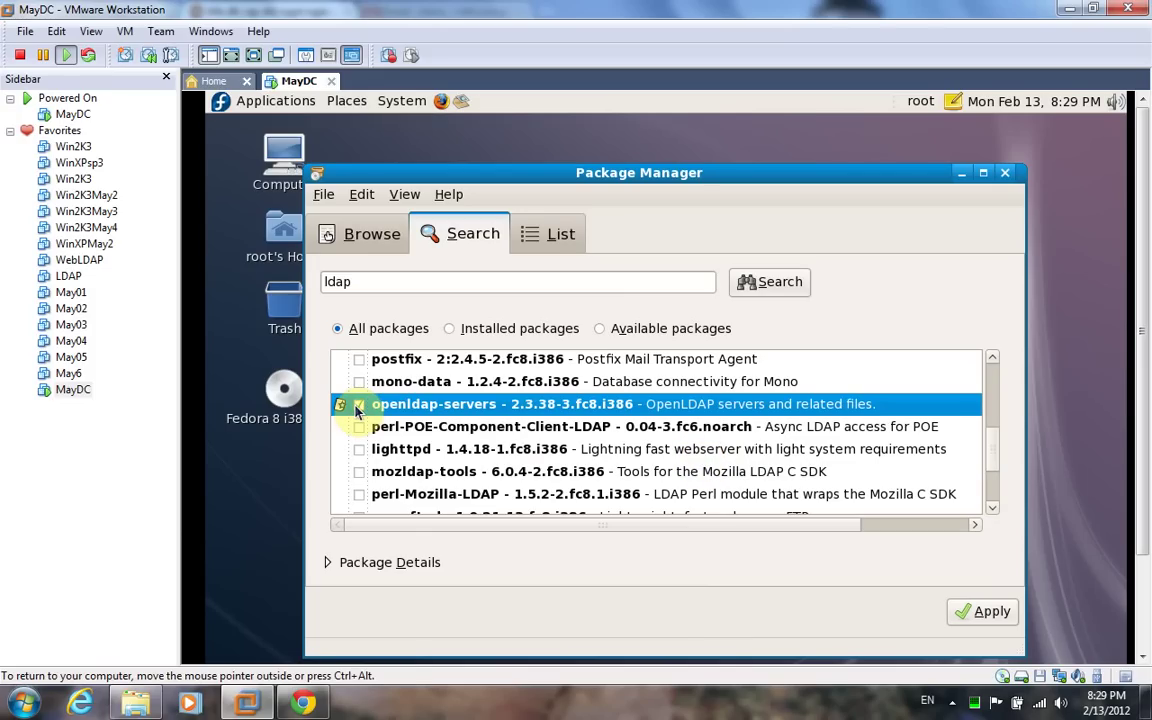
pyautogui.click(358, 473)
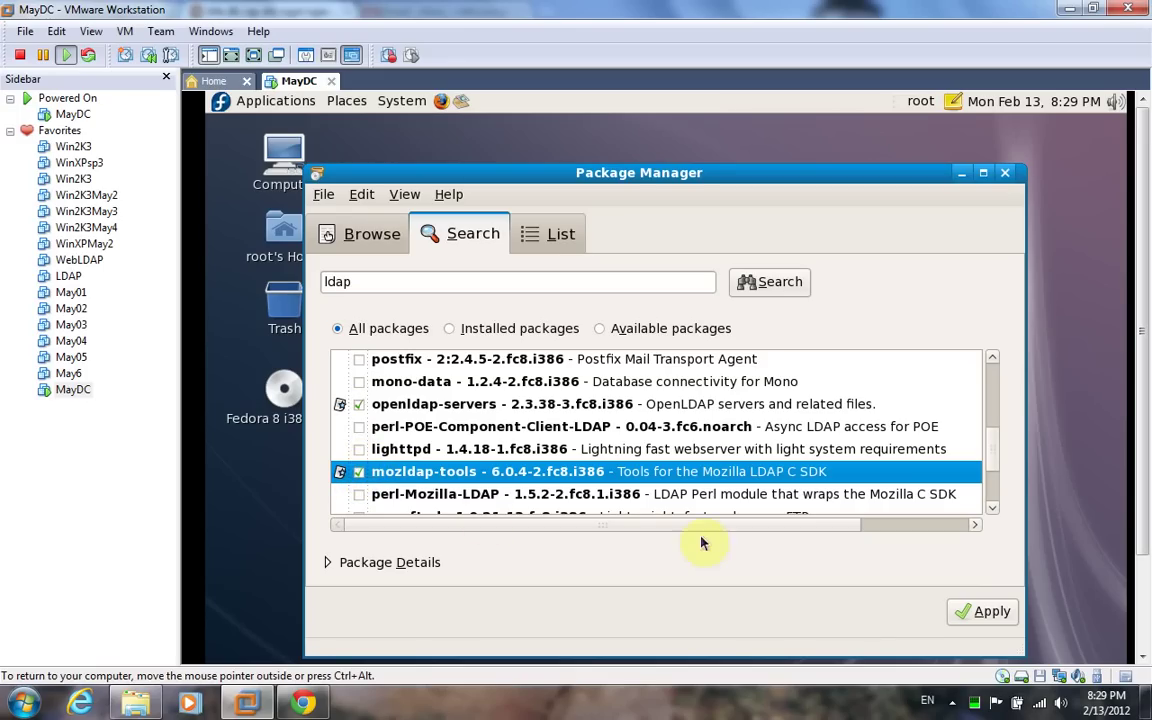
pyautogui.click(358, 427)
pyautogui.click(358, 494)
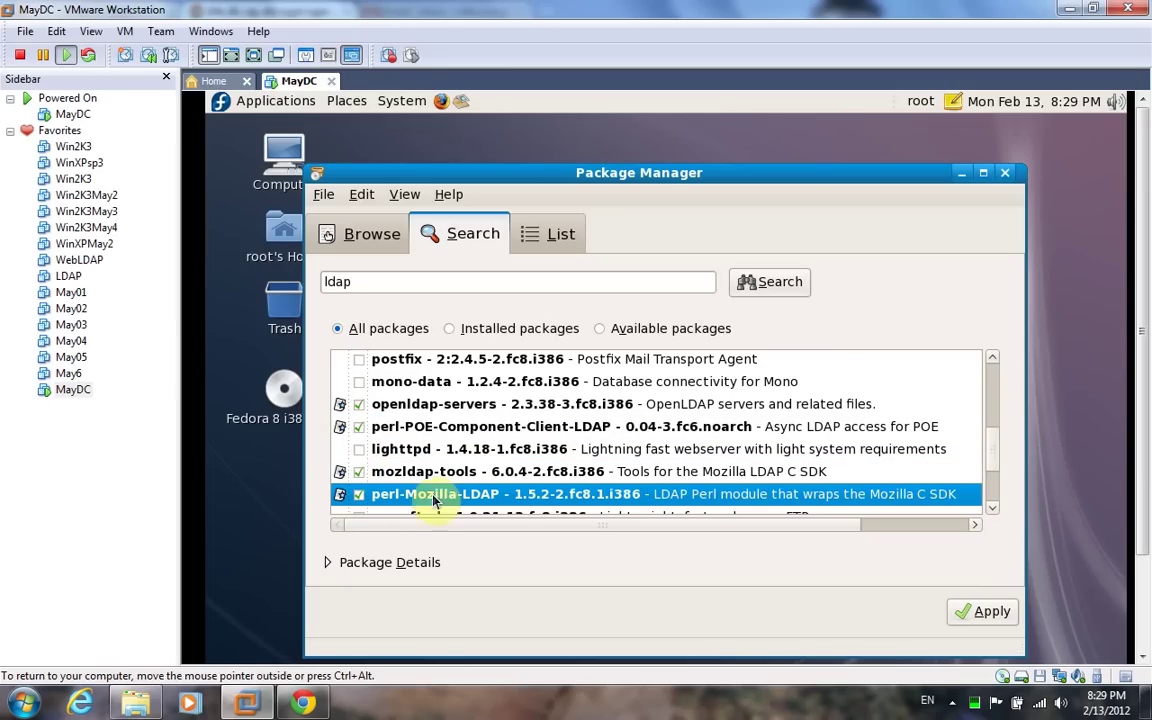
# Mark the packages openldap-servers-sql, luma, krb5-server-ldap and lat for installation.
pyautogui.click(987, 488)
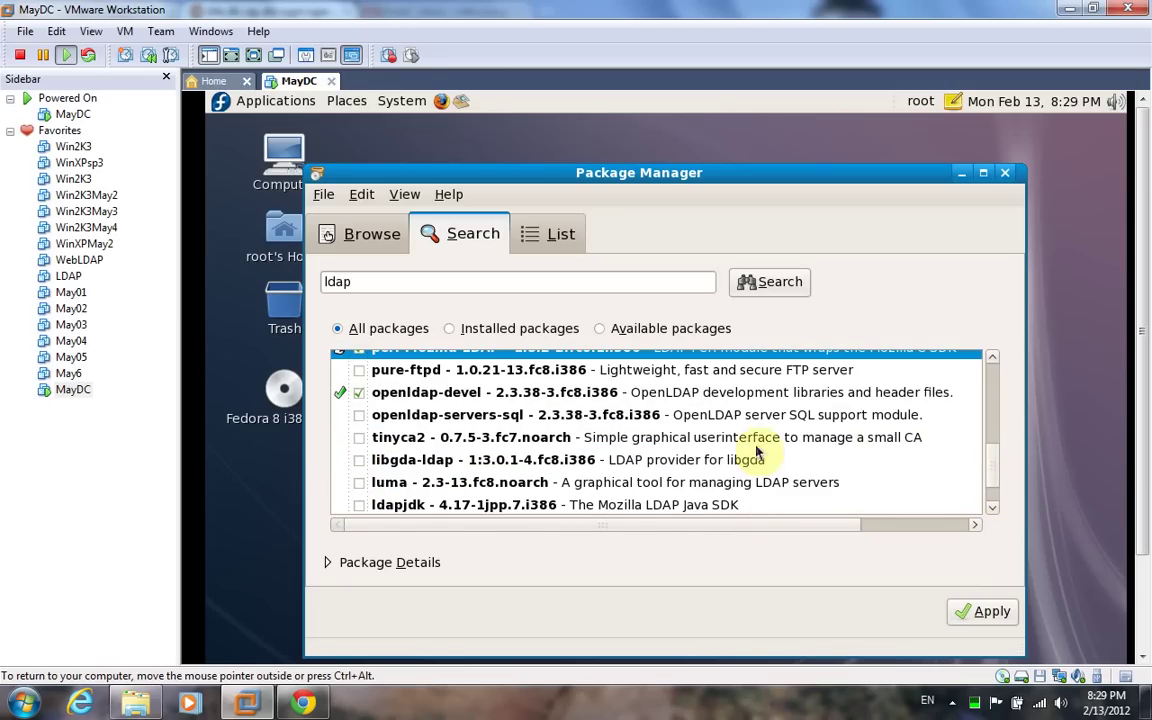
pyautogui.click(358, 415)
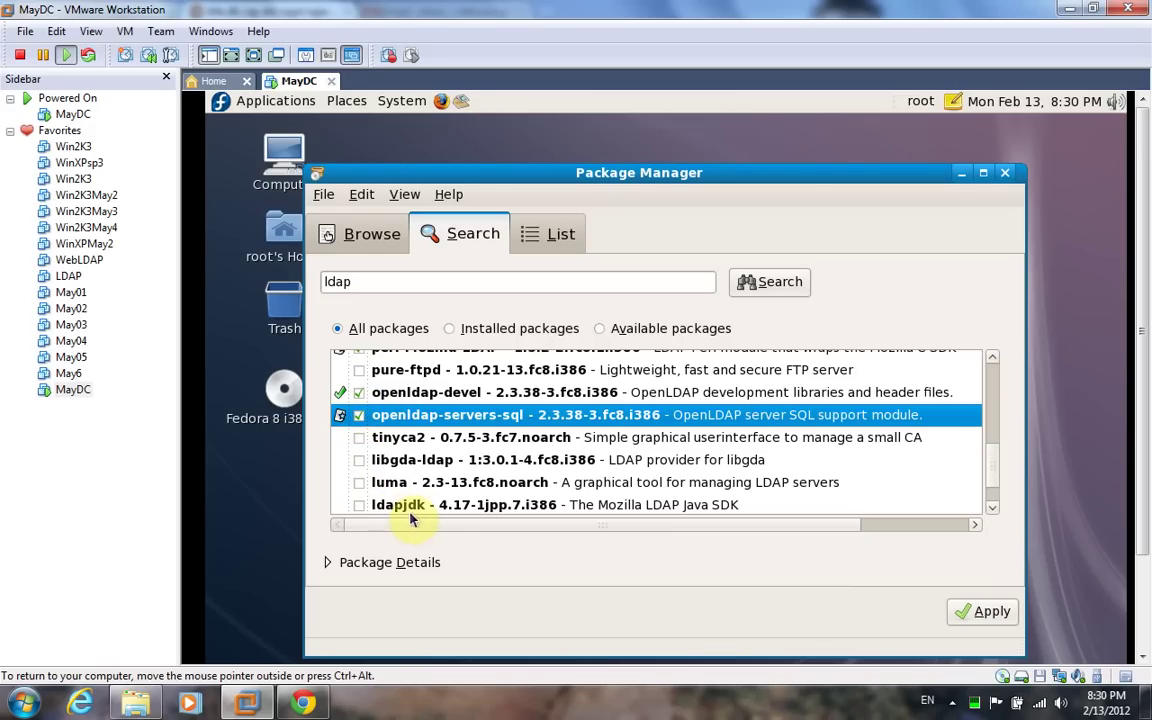
pyautogui.click(359, 483)
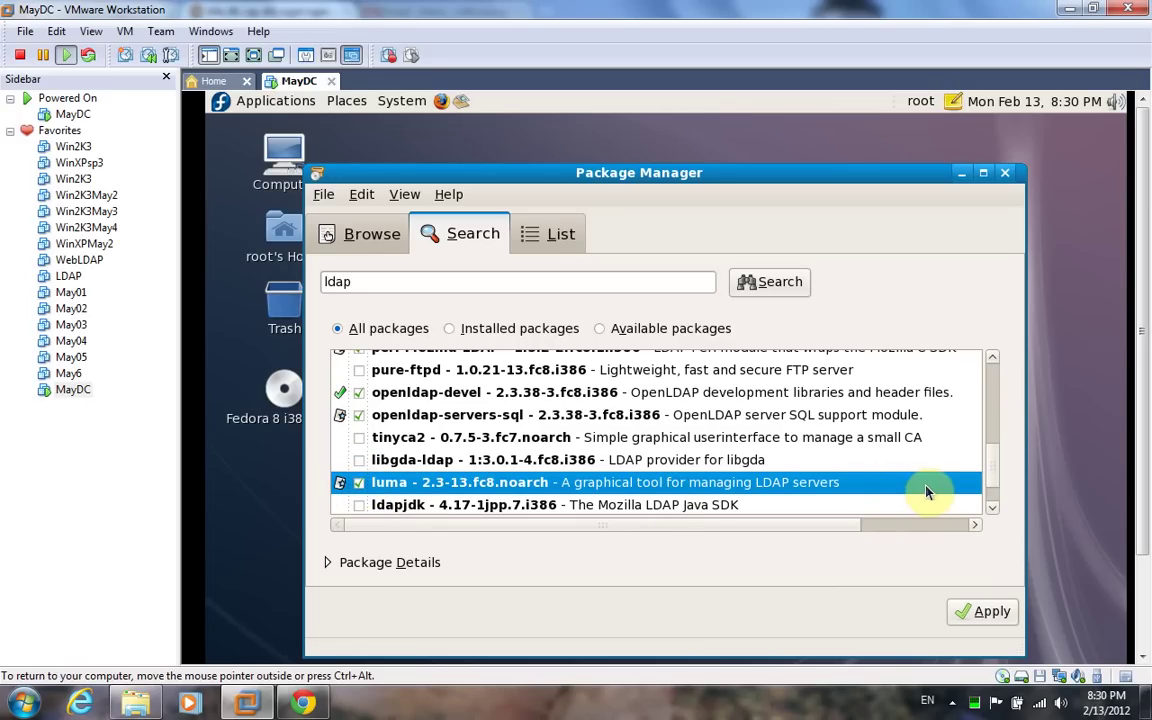
pyautogui.scroll(-4, 990, 496)
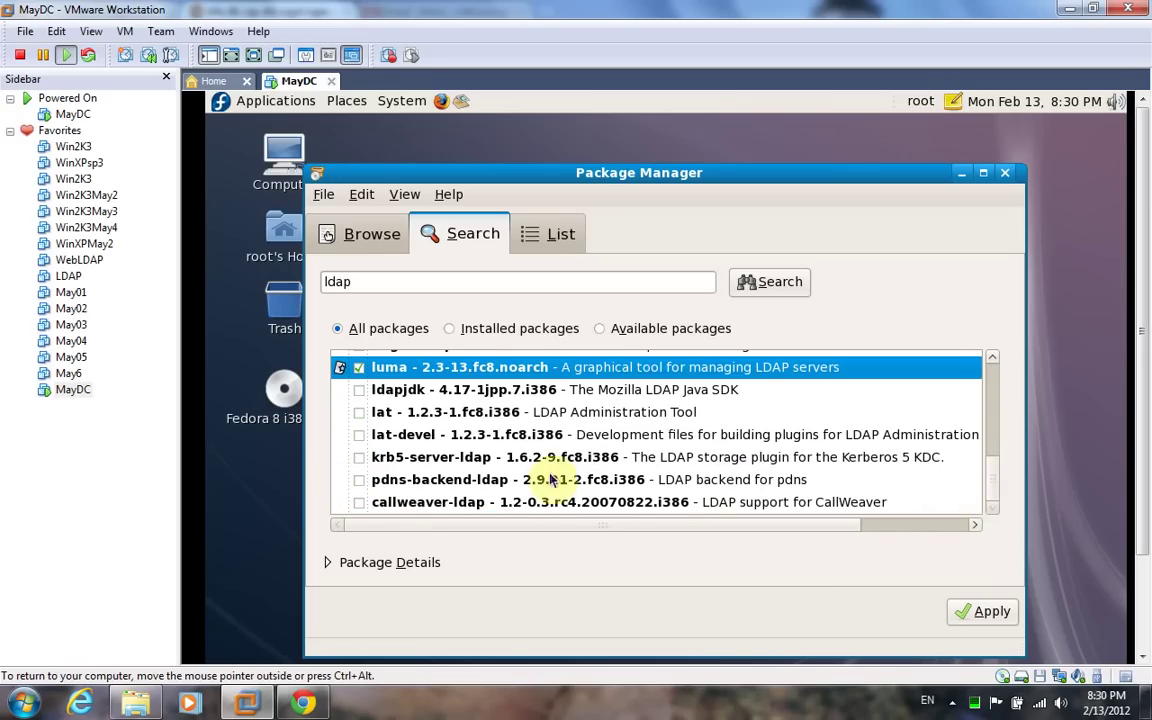
pyautogui.click(359, 458)
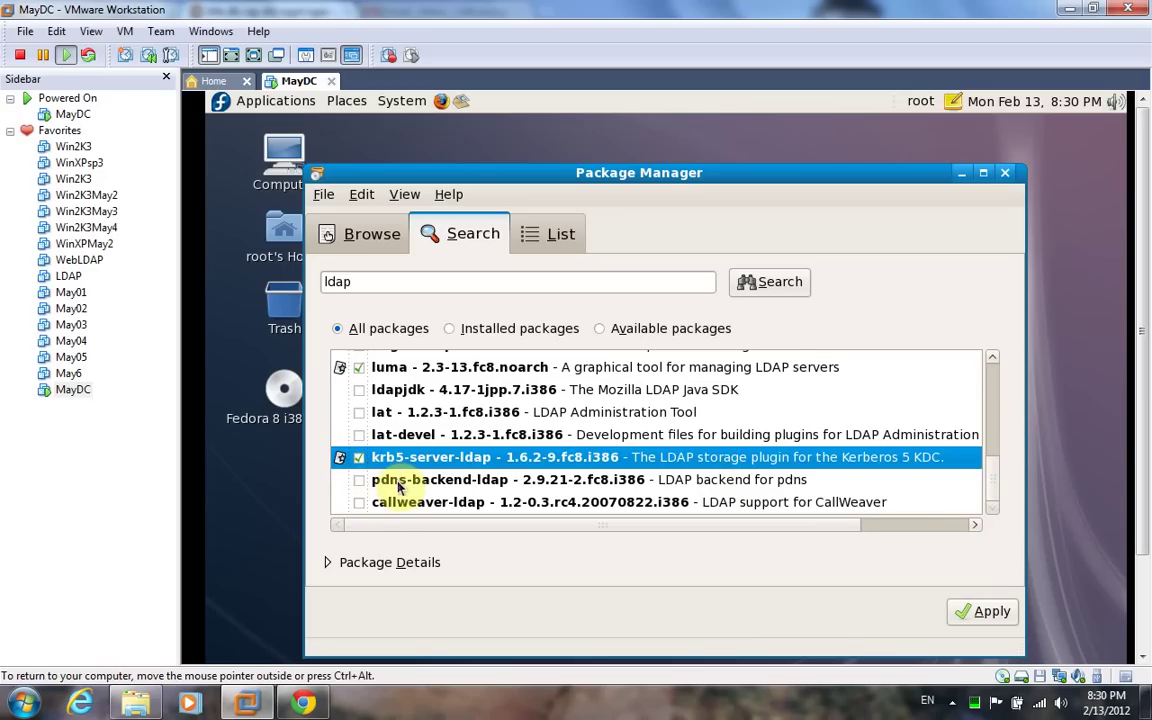
pyautogui.click(360, 413)
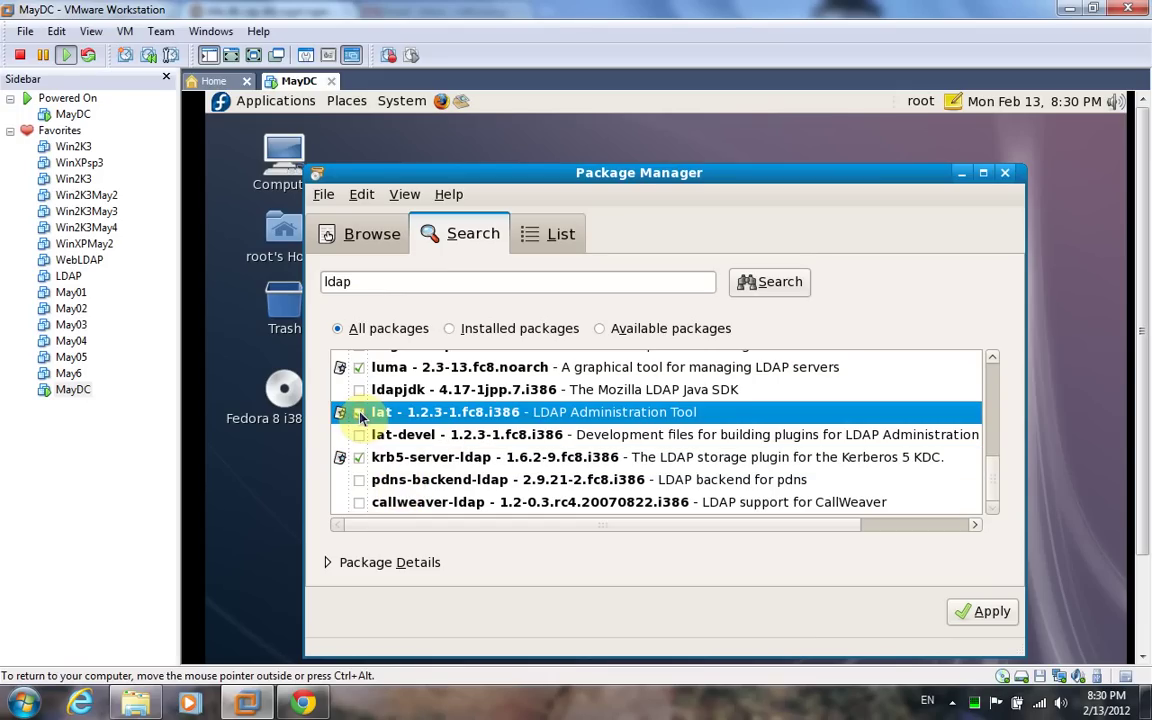
# Leave pdns-backend-ldap unmarked and apply the installation of the selected LDAP packages, accepting the package selections.
pyautogui.click(359, 481)
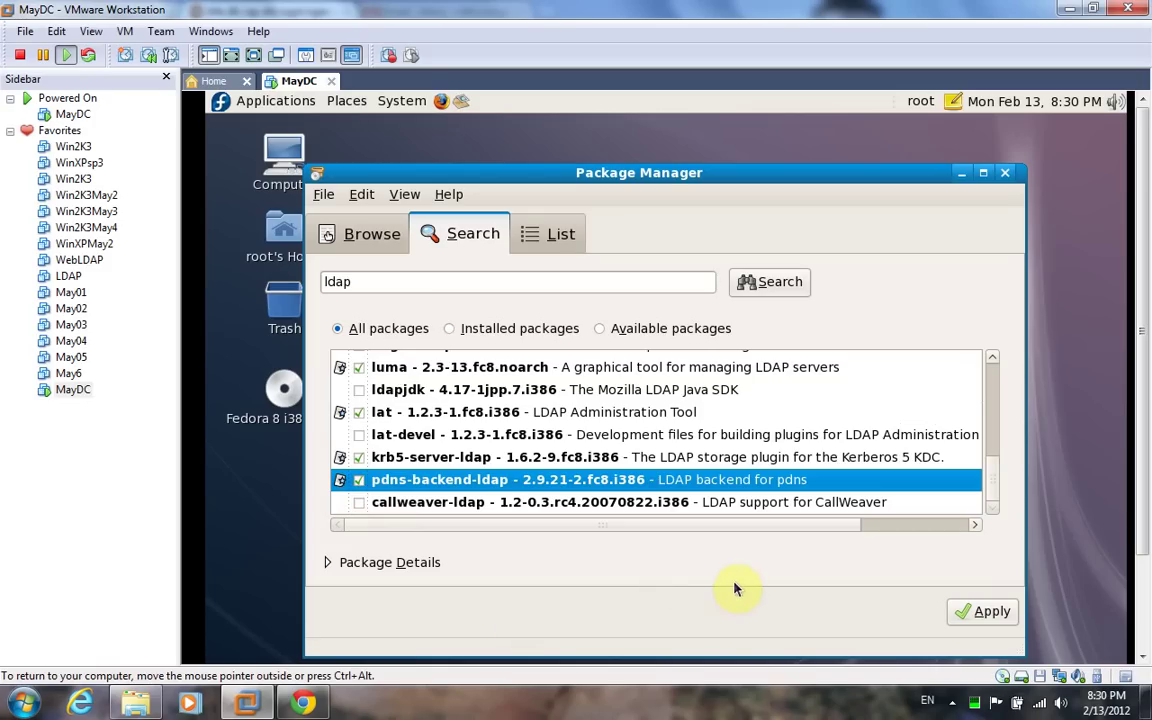
pyautogui.click(358, 482)
pyautogui.click(990, 612)
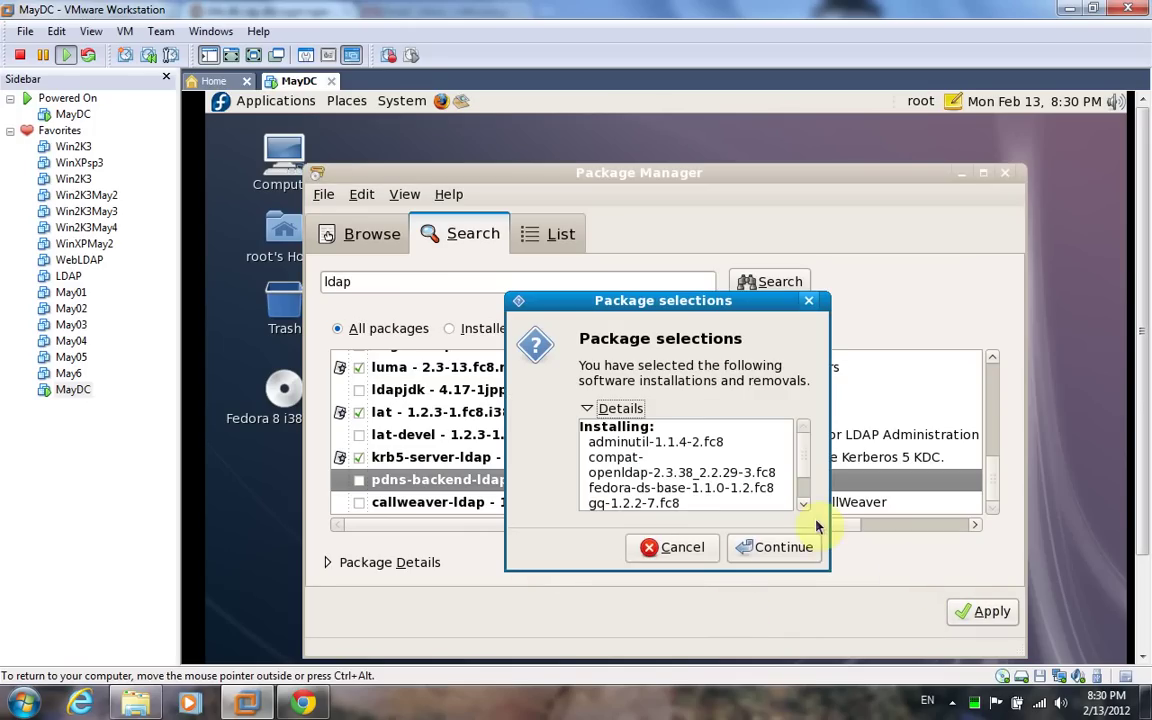
pyautogui.click(785, 550)
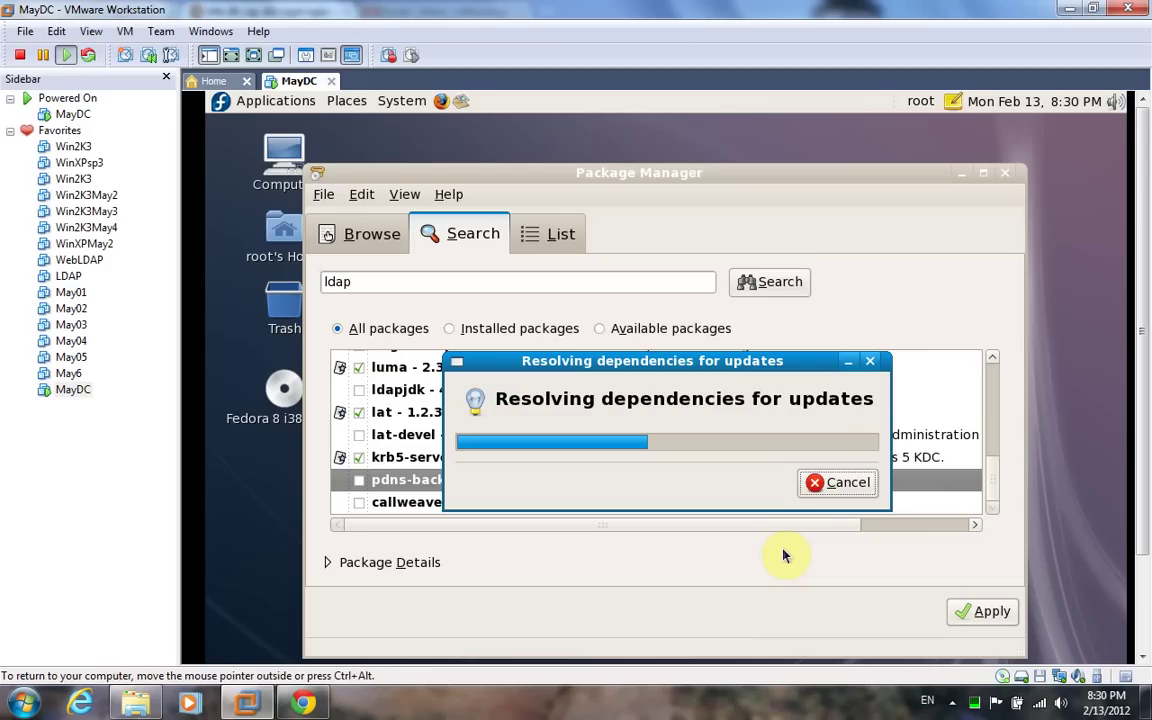
pyautogui.click(951, 703)
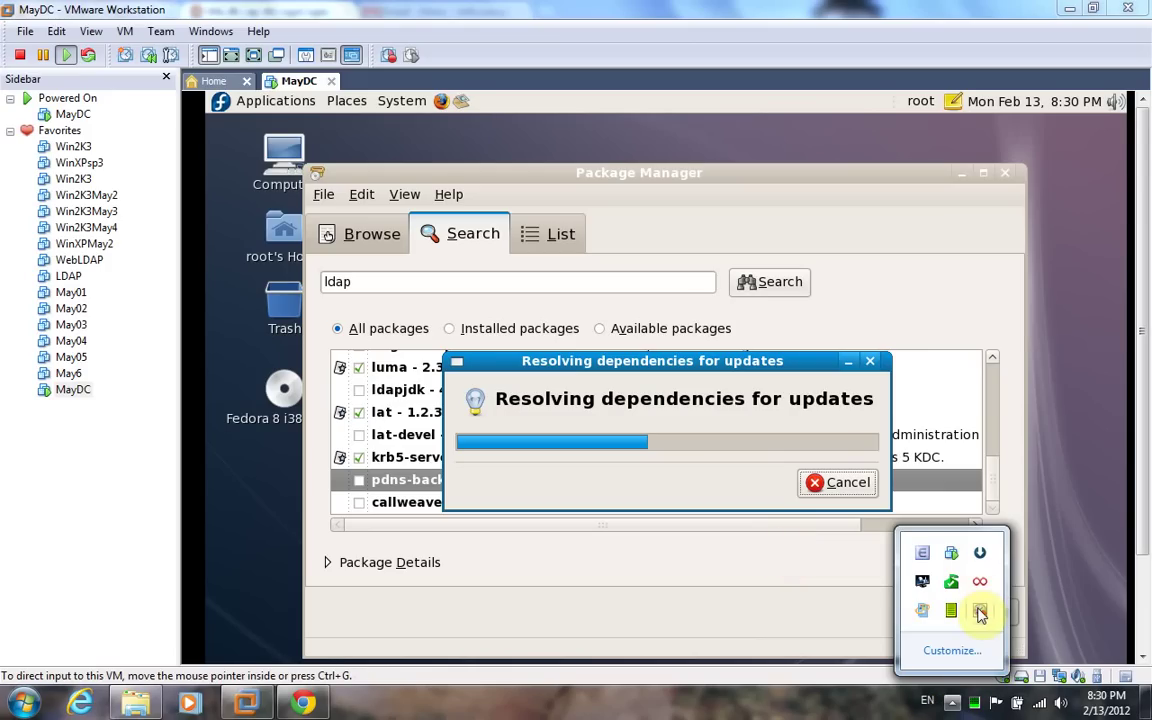
pyautogui.rightClick(978, 612)
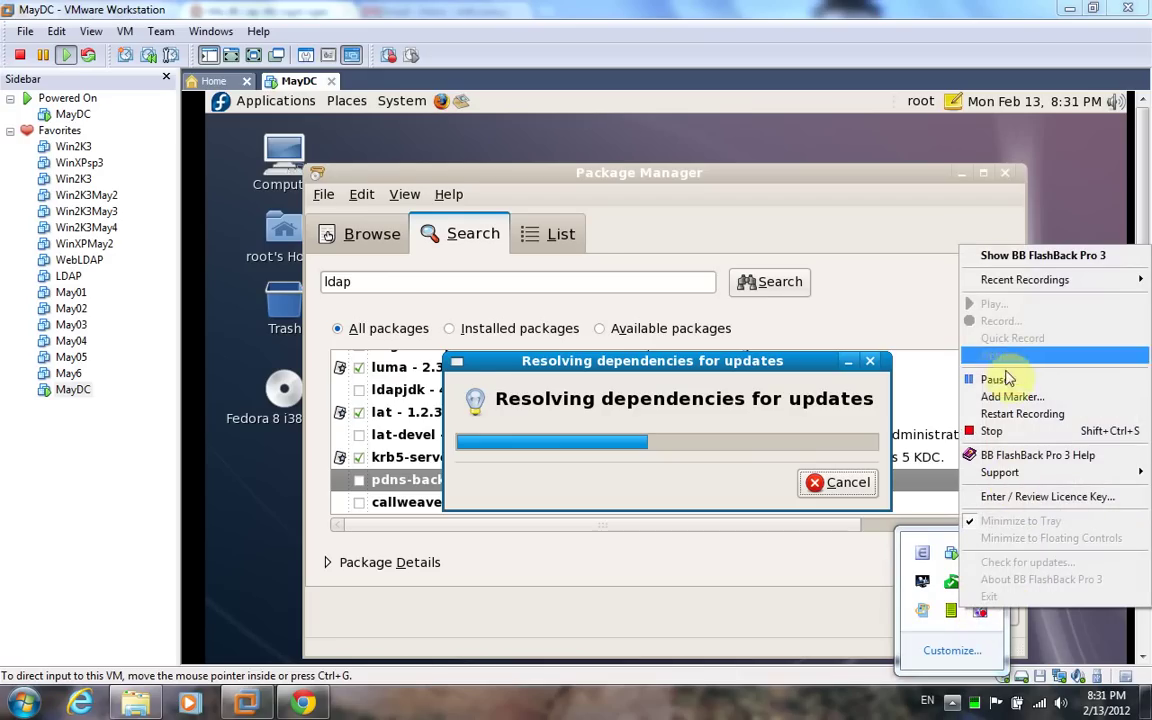
pyautogui.click(1008, 378)
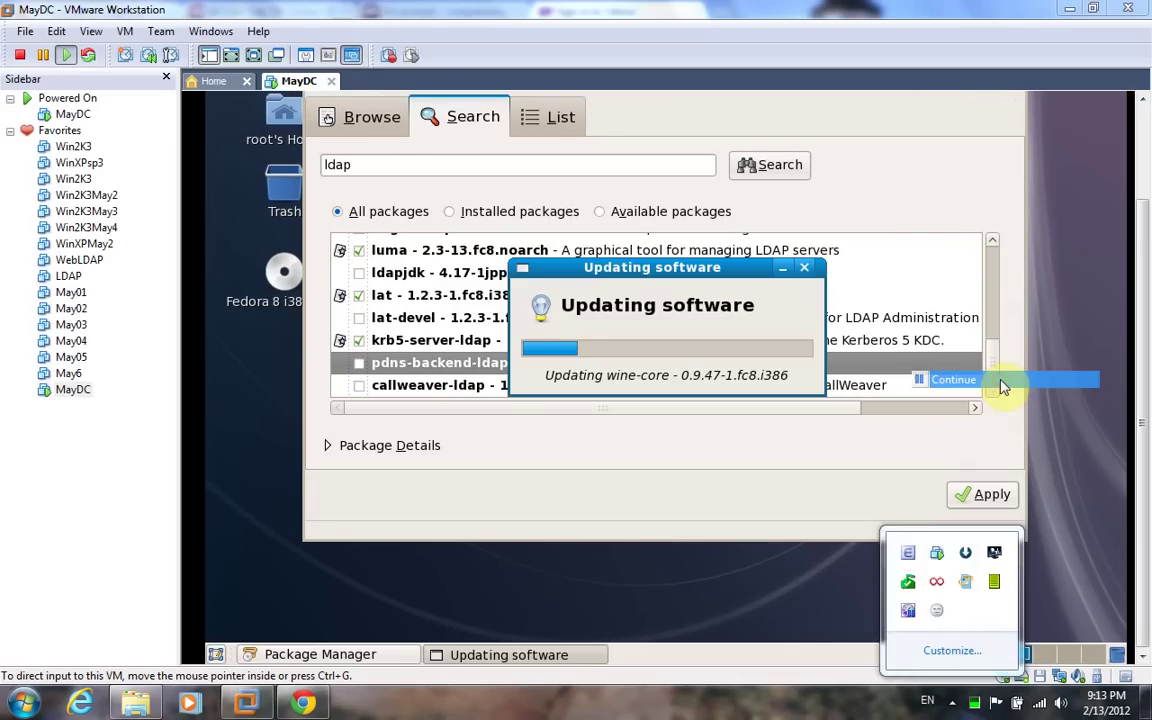
pyautogui.click(1003, 387)
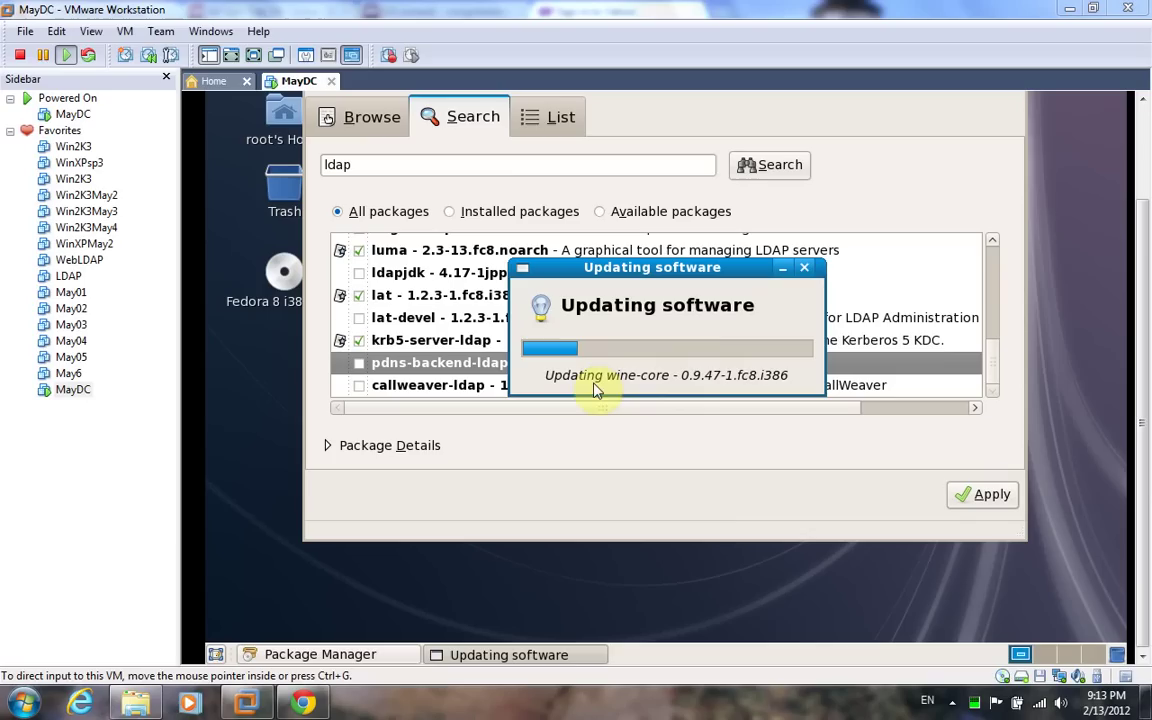
pyautogui.click(953, 704)
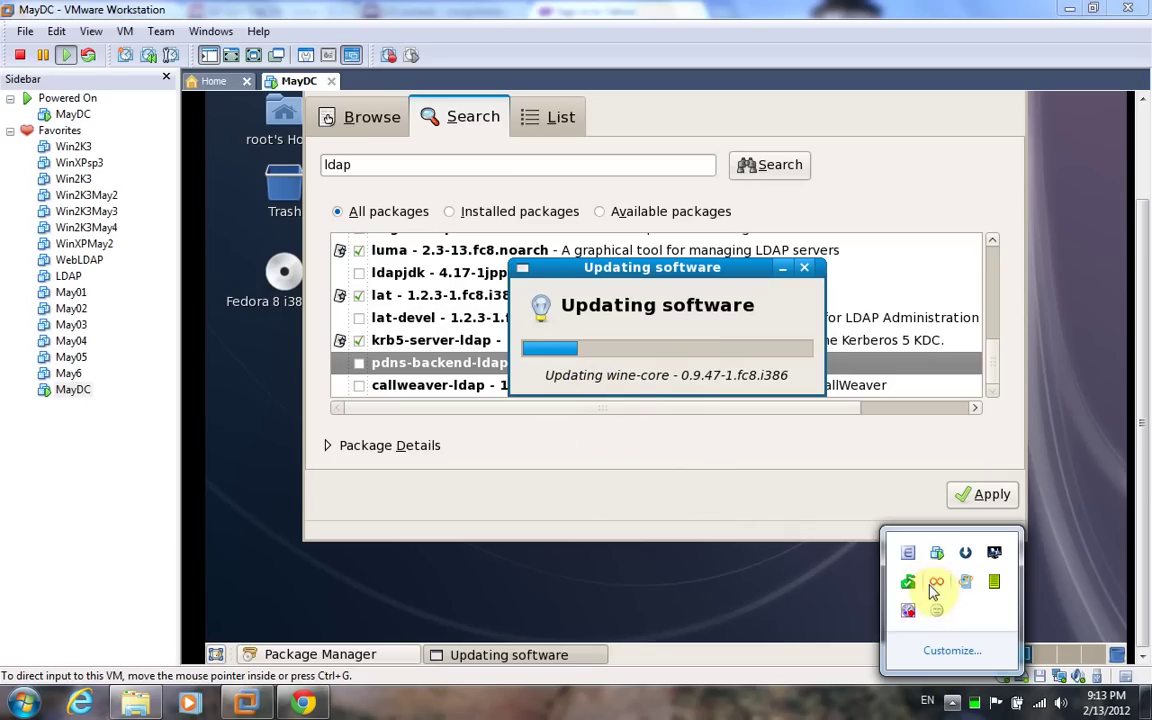
pyautogui.rightClick(907, 612)
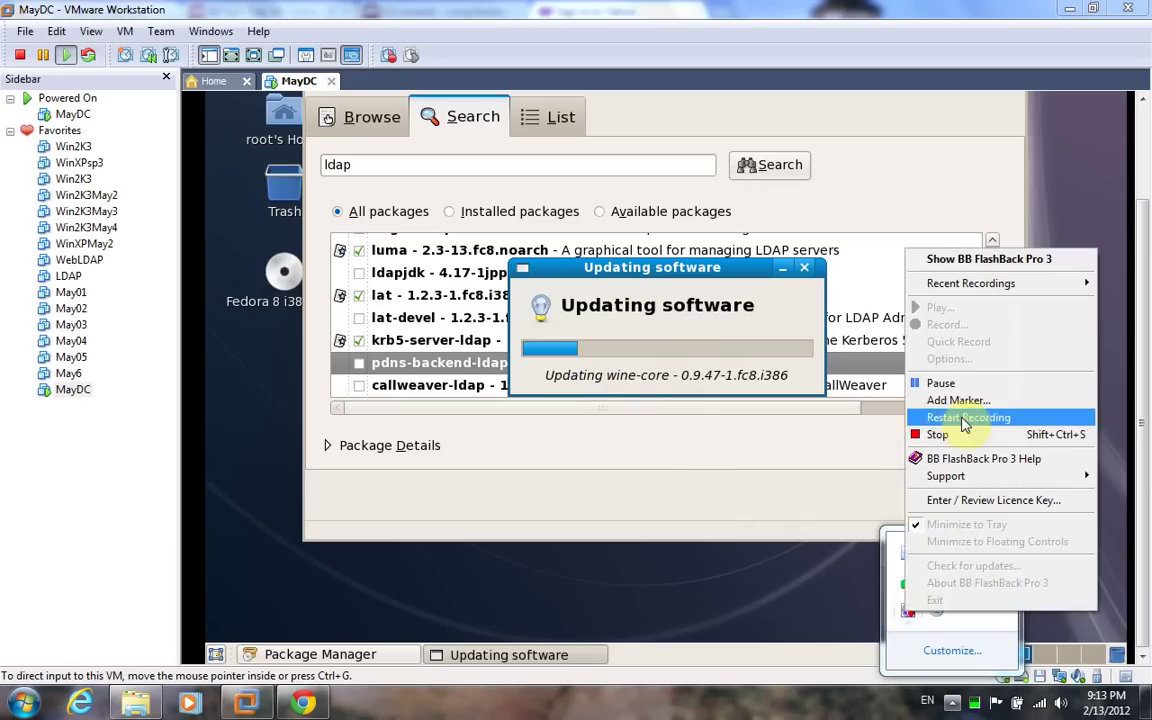
pyautogui.click(942, 382)
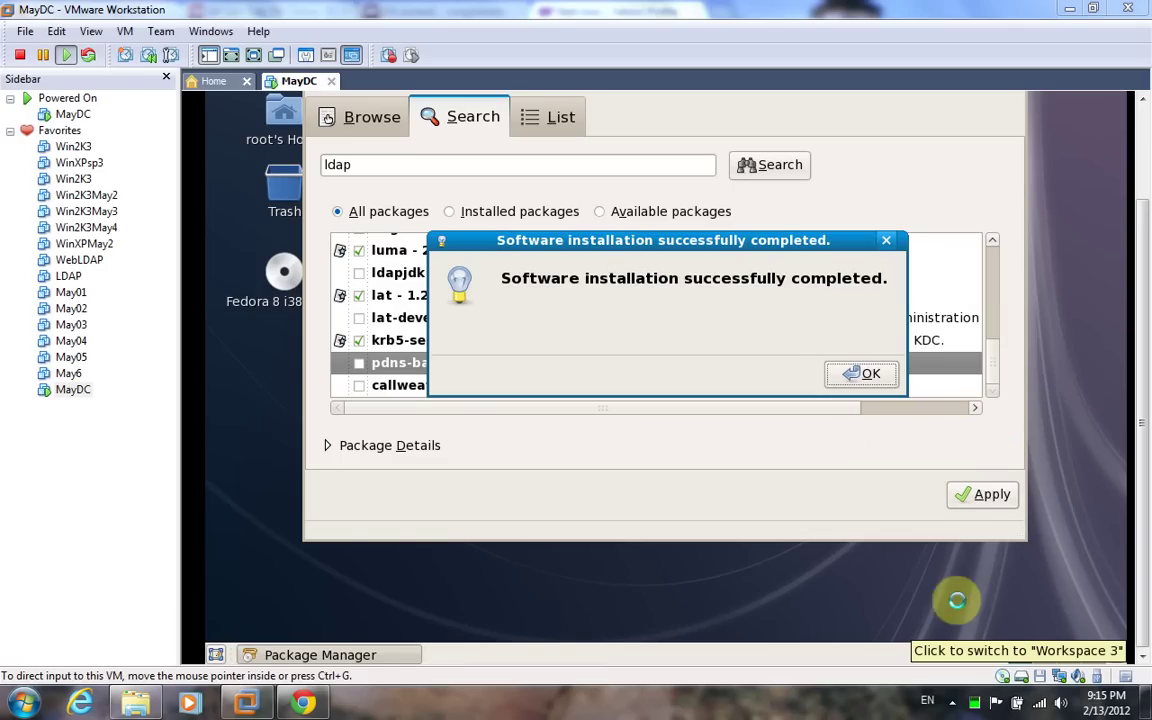
pyautogui.click(953, 704)
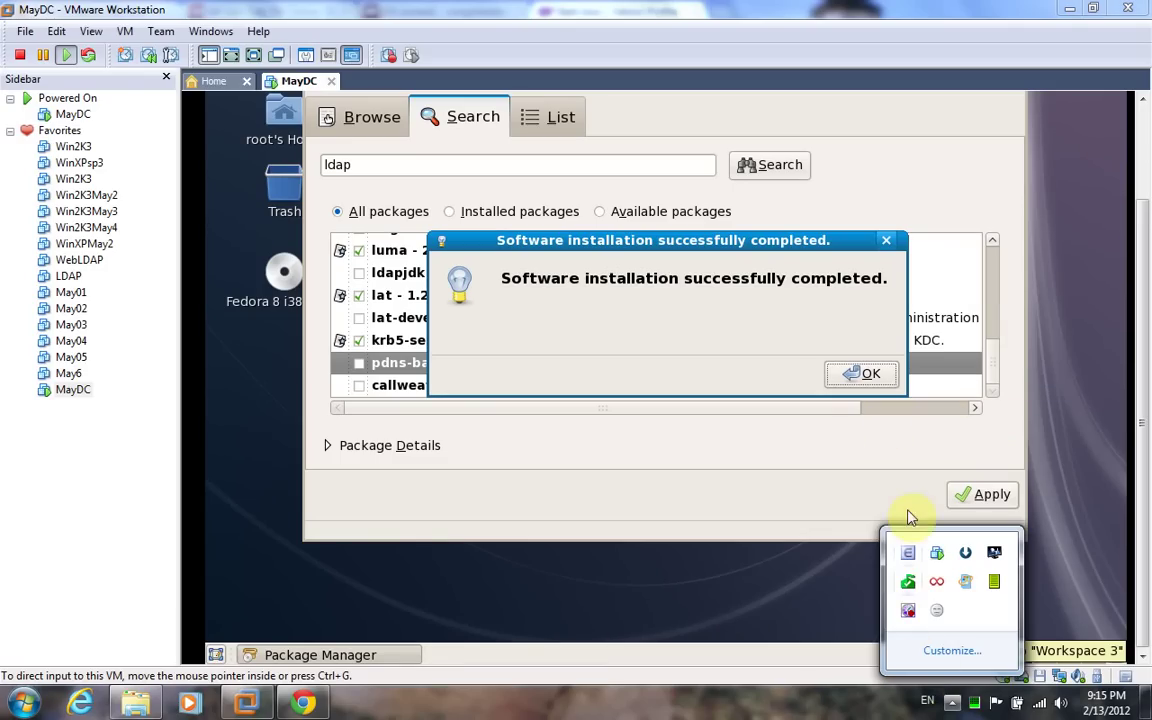
# Switch the virtual machine to full screen, then dismiss the installation message and close the Package Manager.
pyautogui.click(868, 382)
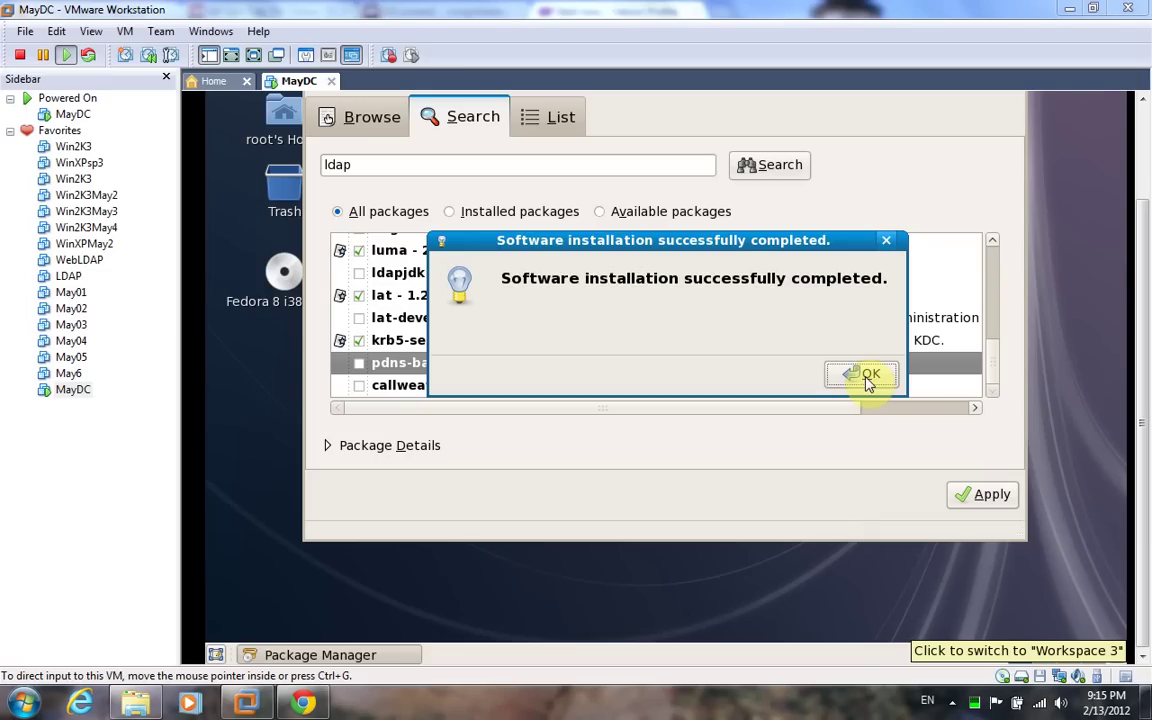
pyautogui.click(868, 382)
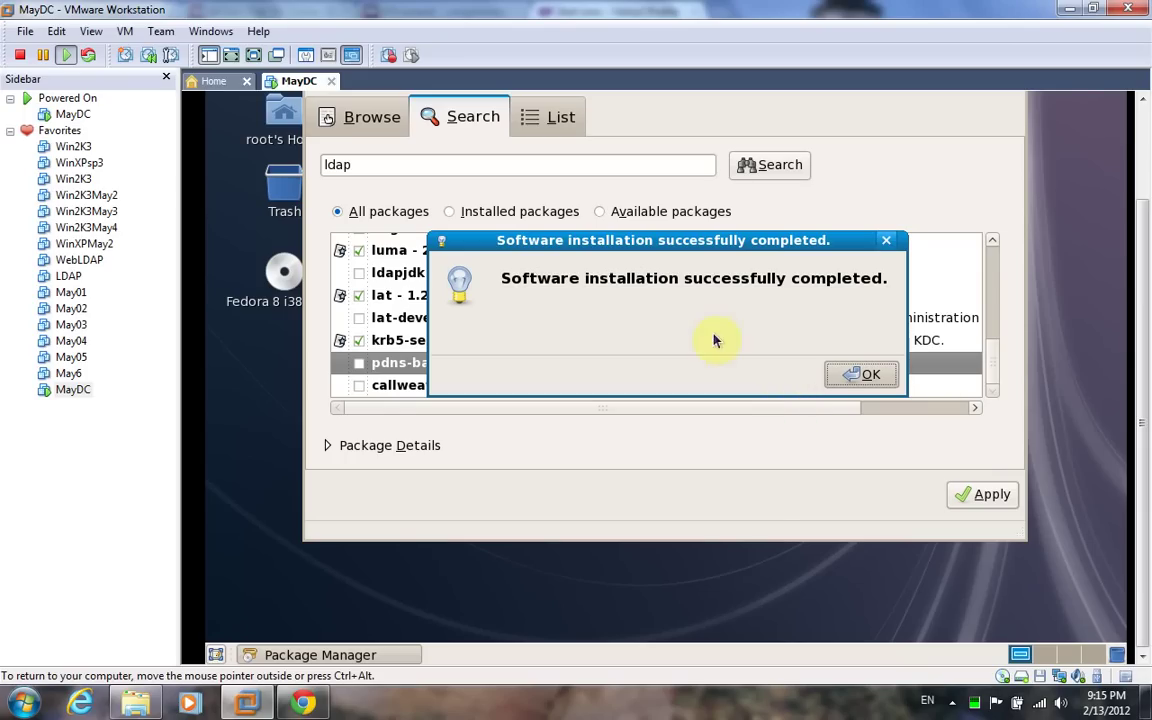
pyautogui.click(238, 57)
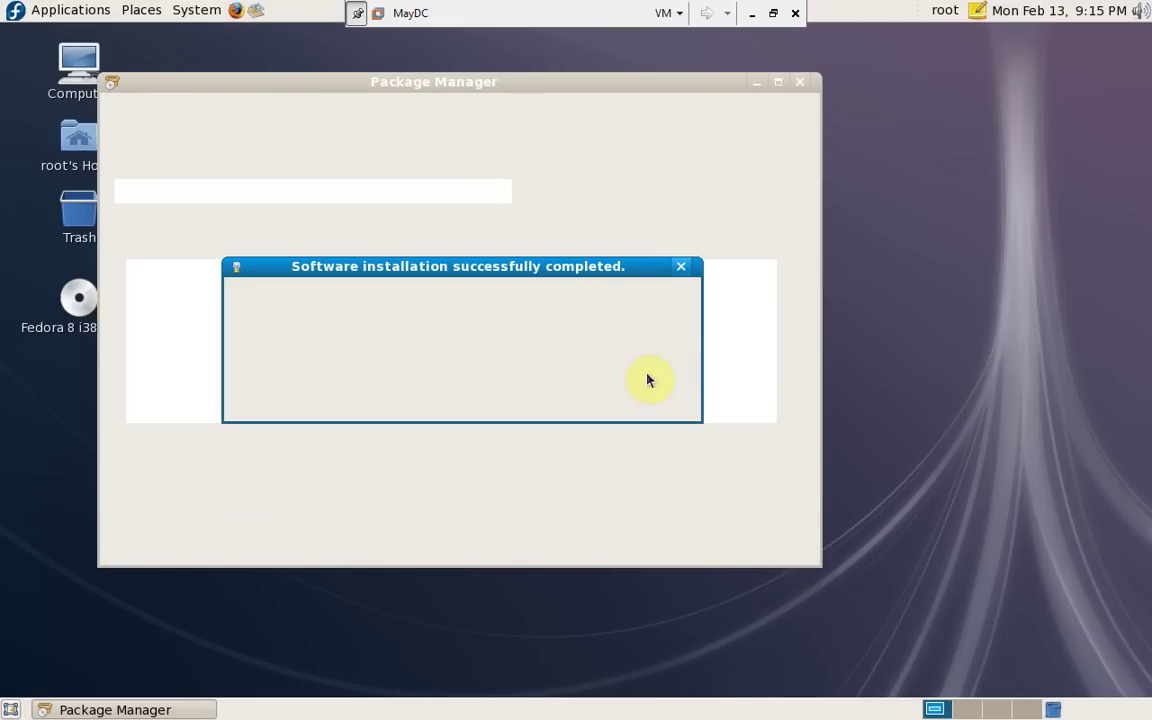
pyautogui.click(645, 316)
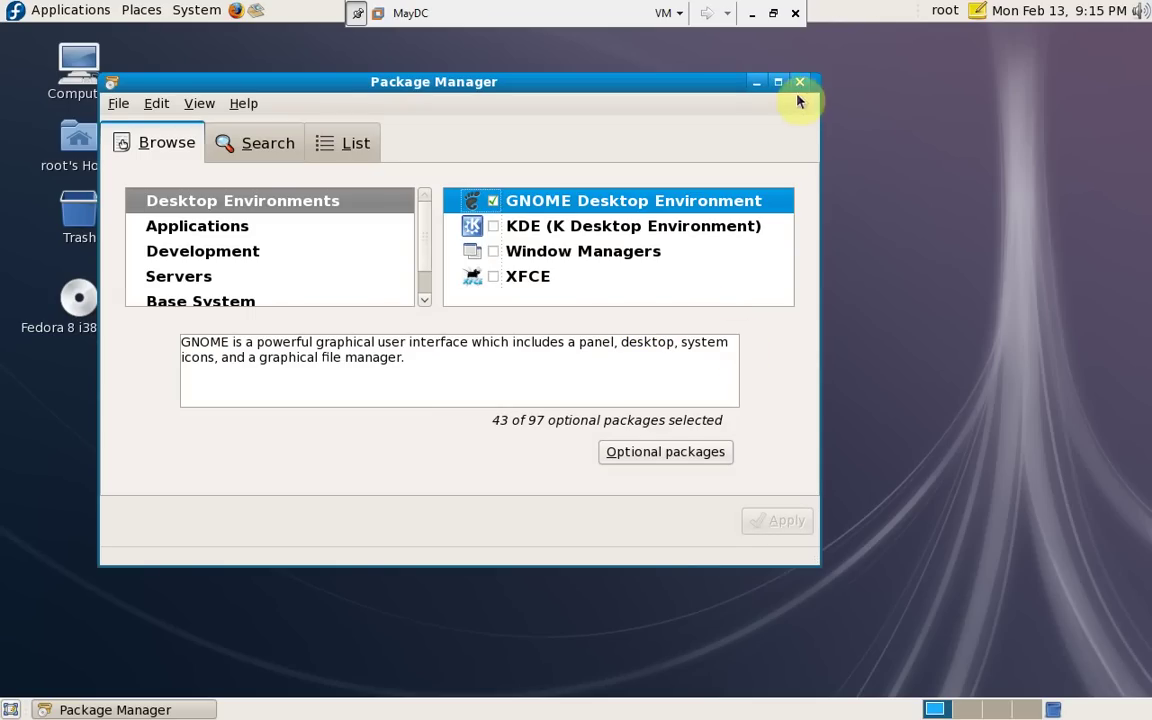
pyautogui.click(800, 82)
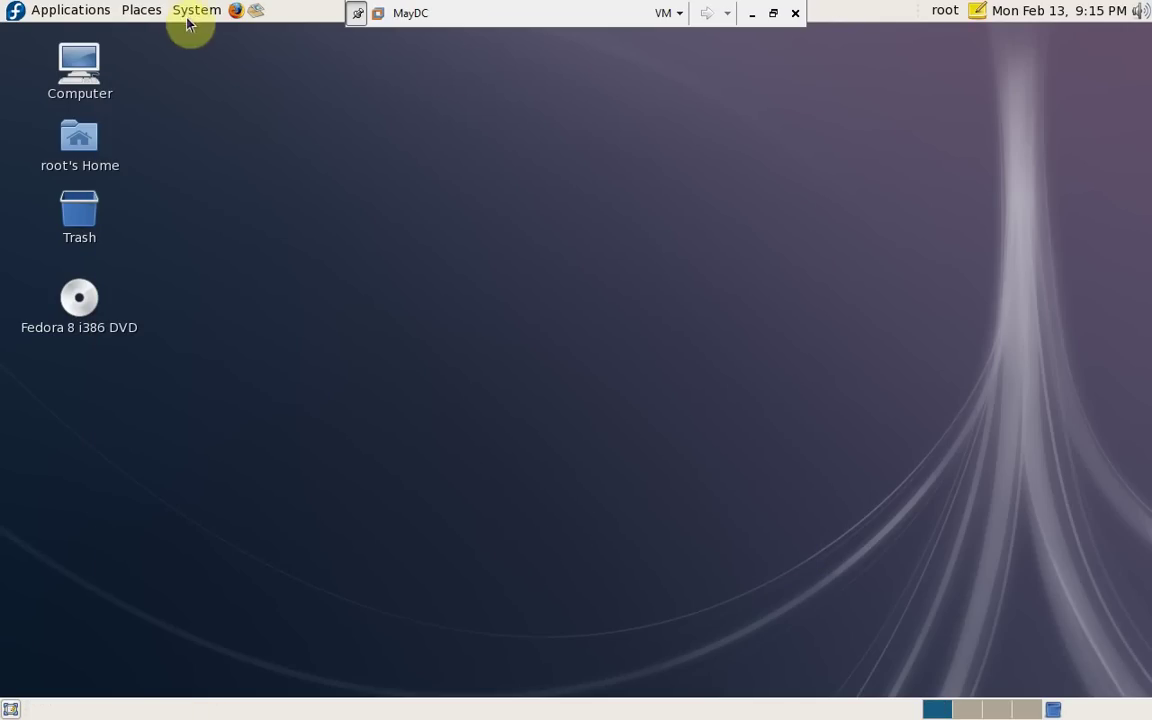
# Start Firefox and open a terminal window on the Fedora desktop.
pyautogui.click(237, 10)
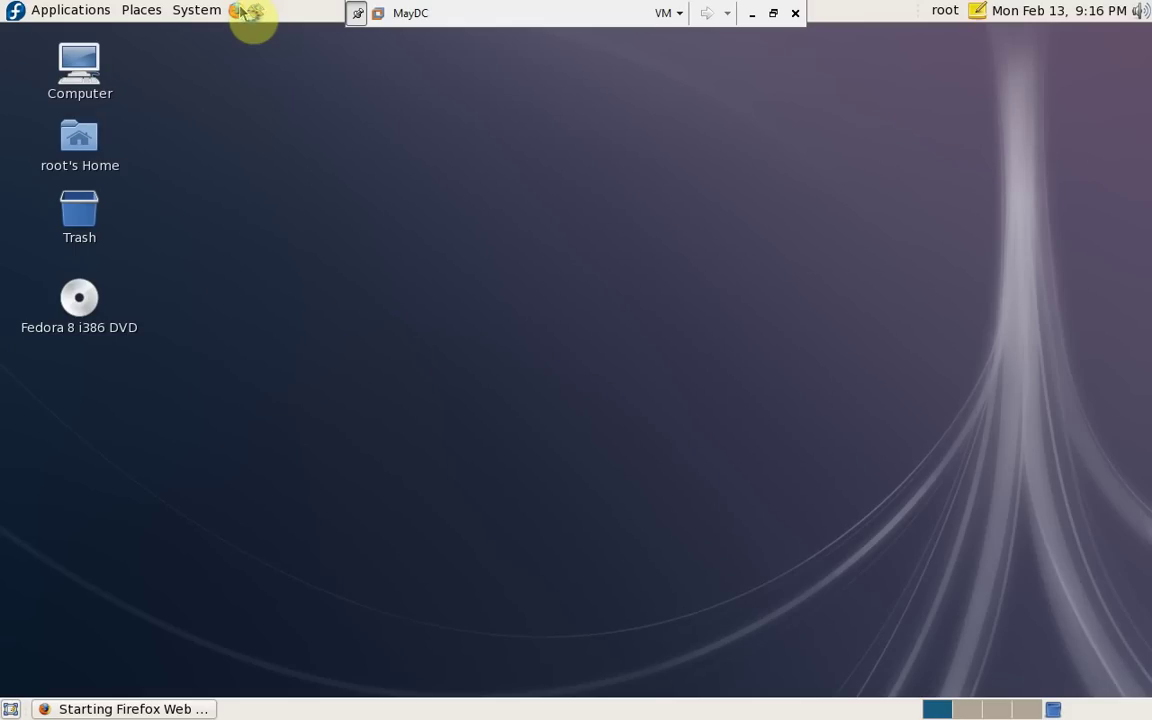
pyautogui.click(80, 10)
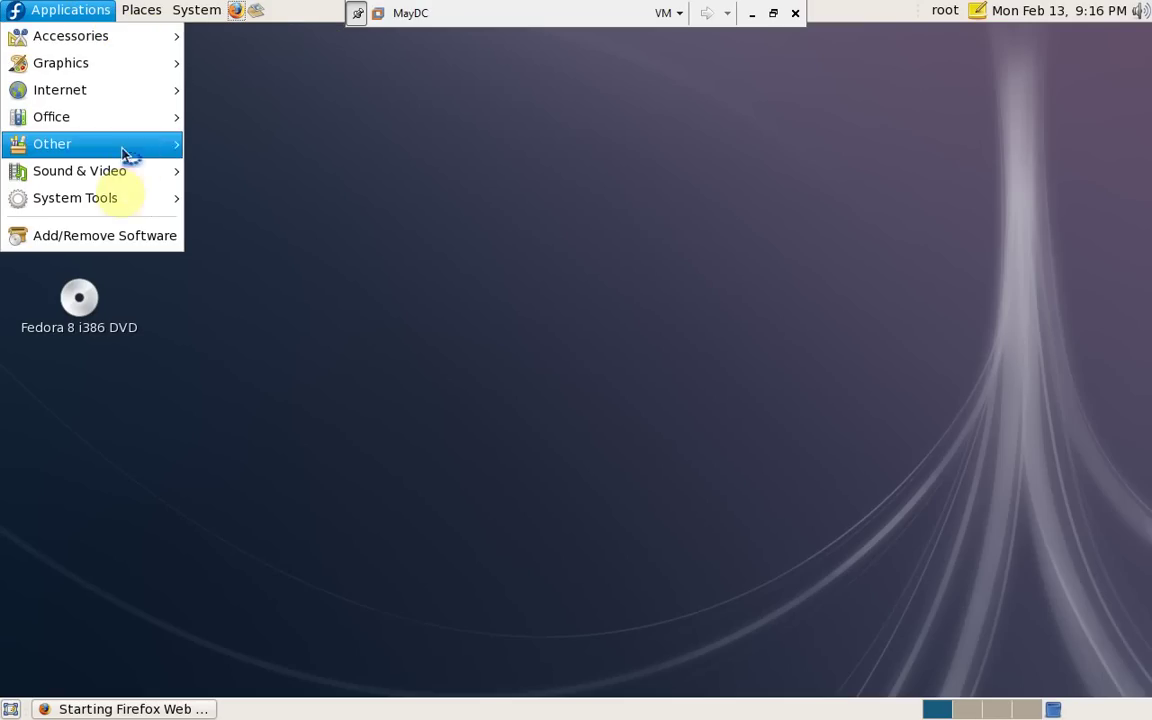
pyautogui.moveTo(75, 201)
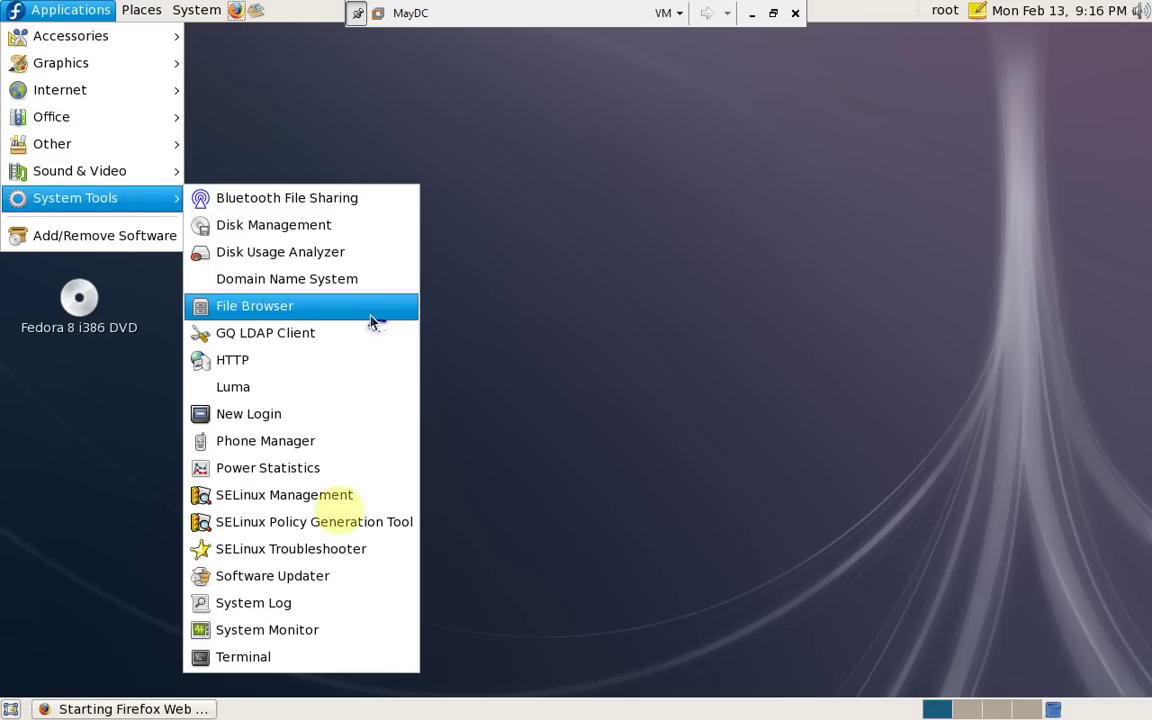
pyautogui.click(284, 660)
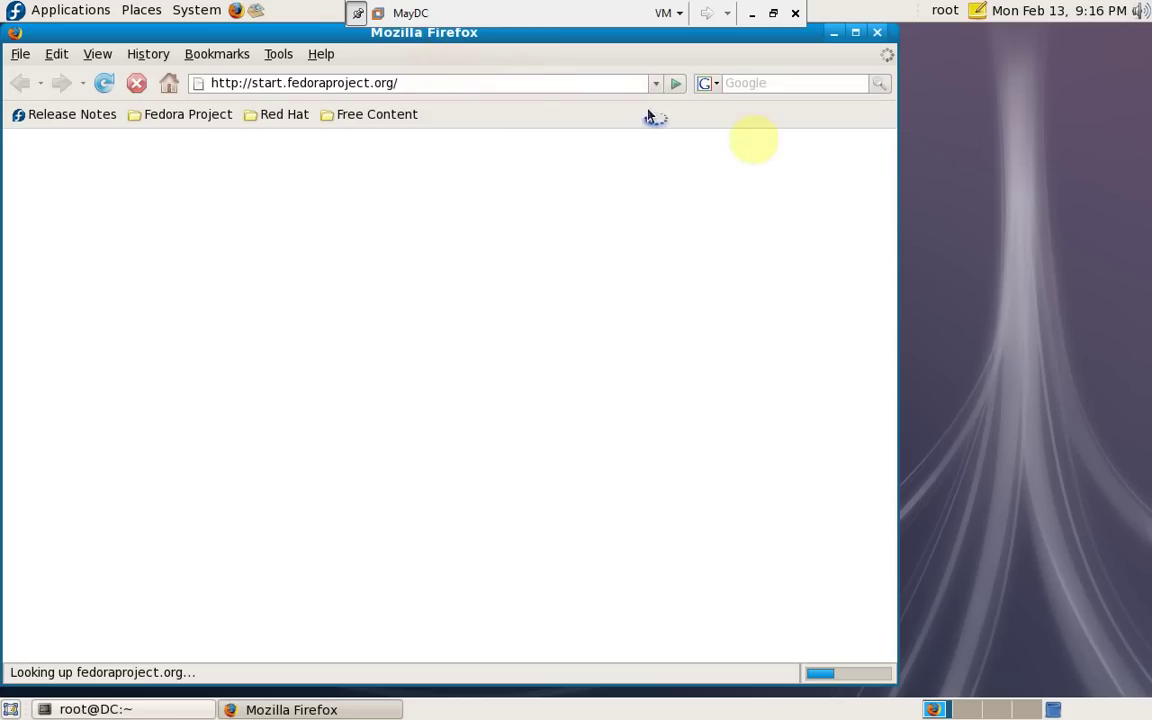
# Maximize Firefox, search Google for webmin and open the Downloads page of webmin.com.
pyautogui.click(855, 32)
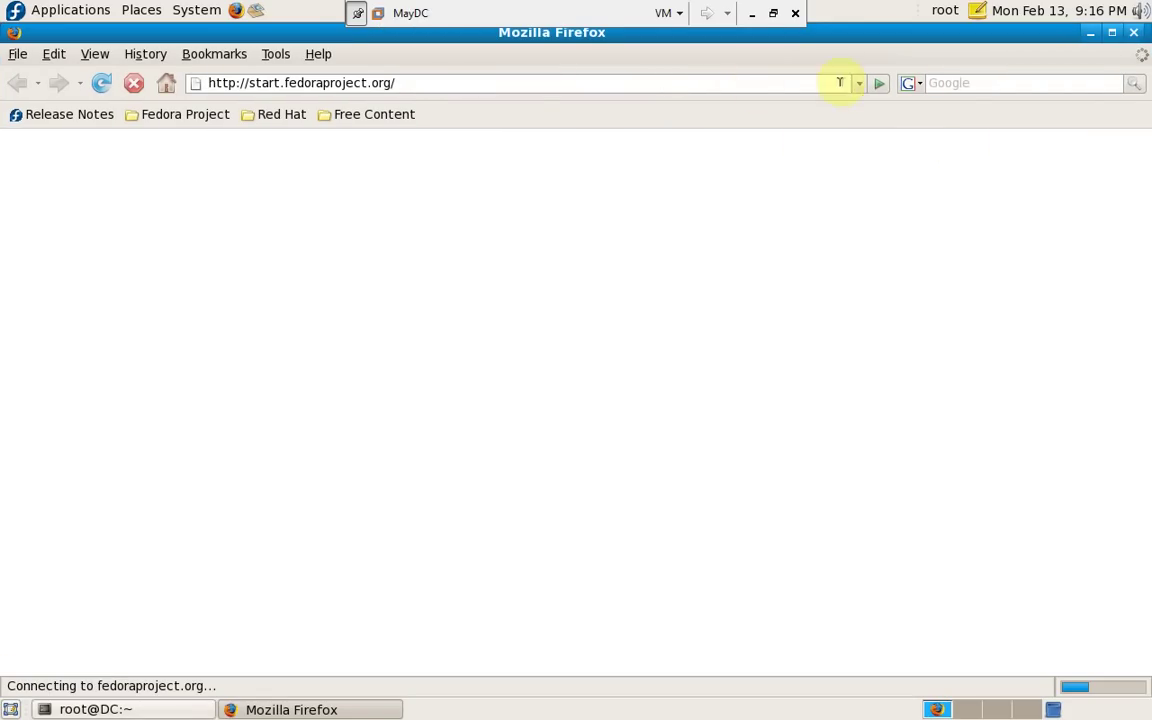
pyautogui.click(958, 84)
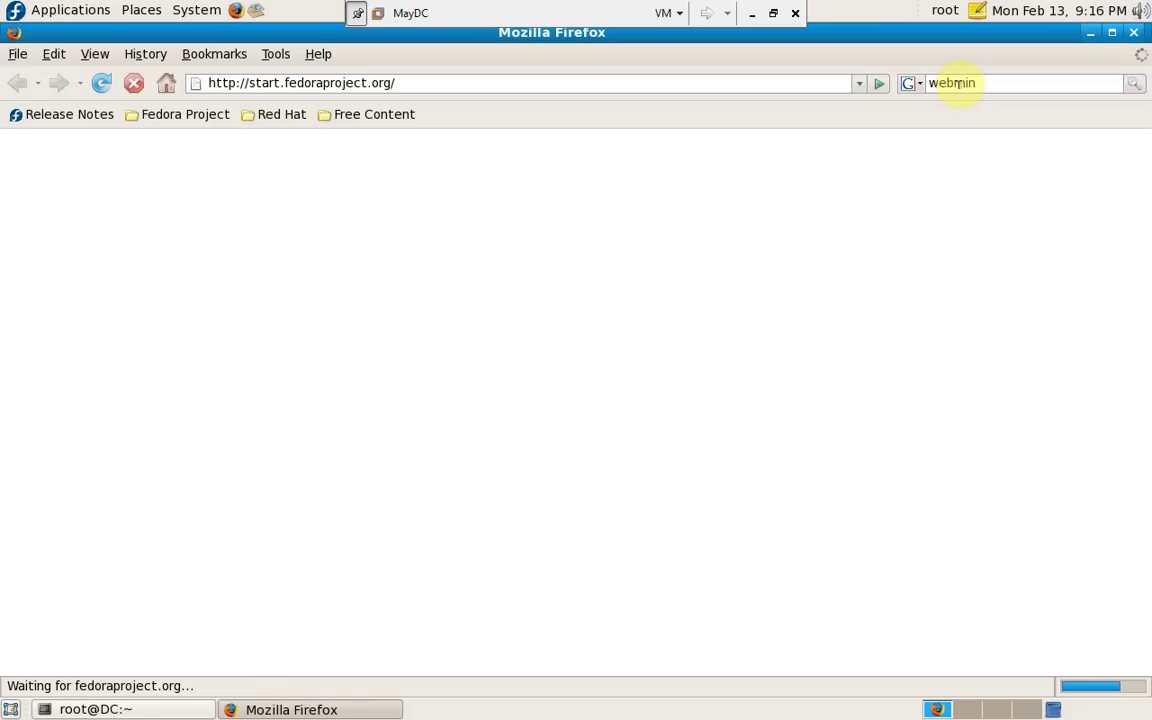
pyautogui.press('Return')
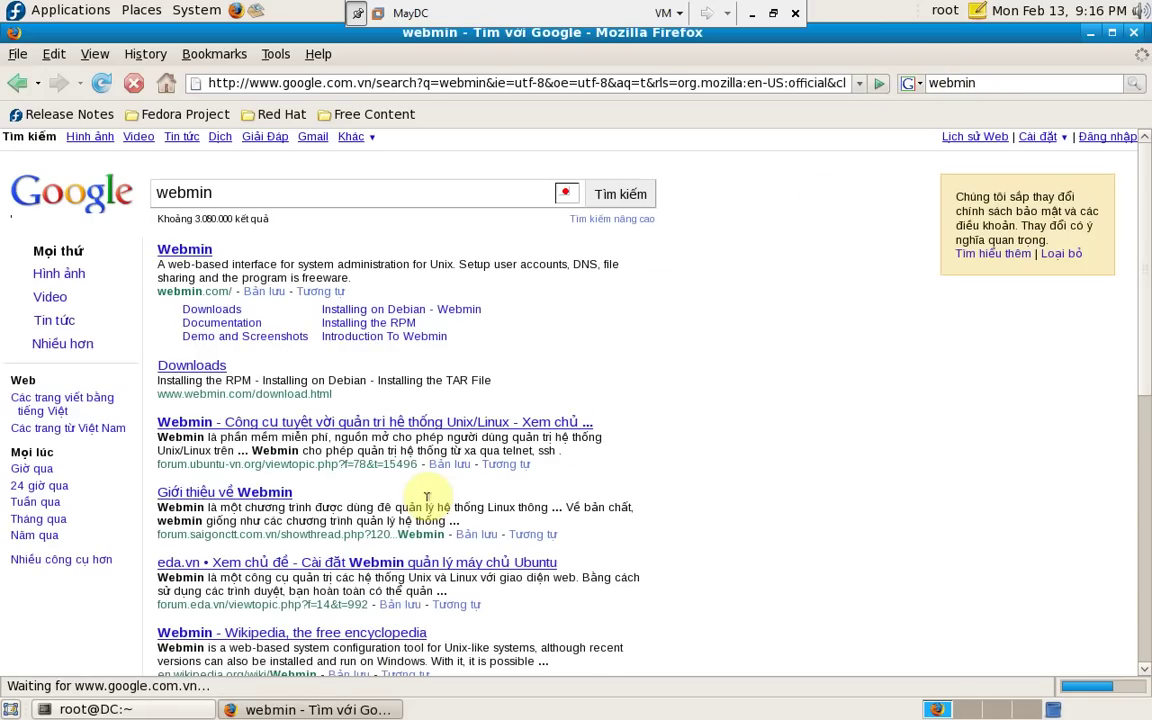
pyautogui.click(190, 252)
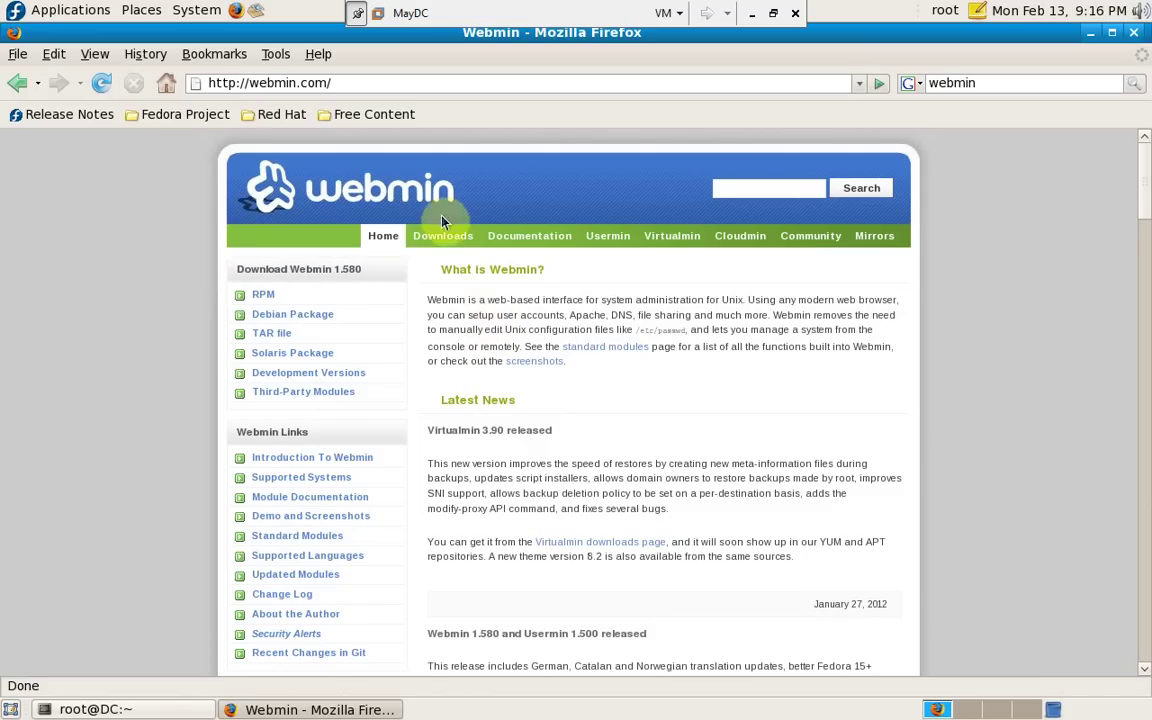
pyautogui.click(444, 240)
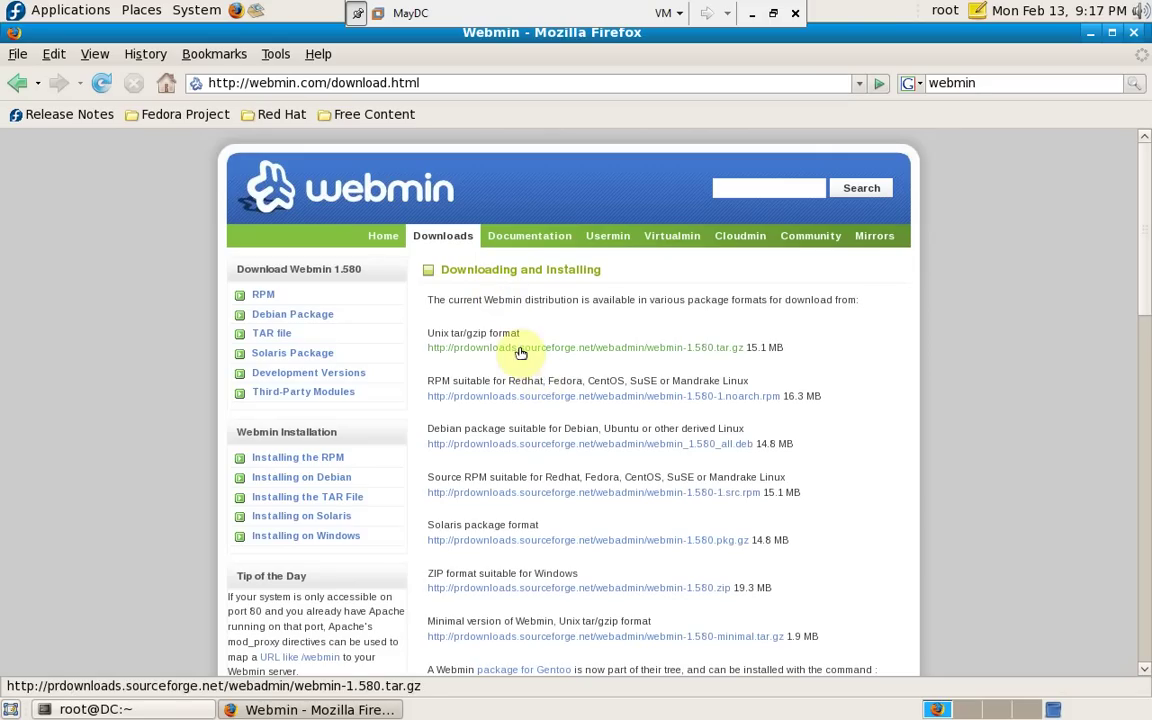
# Copy the link of webmin-1.580-1.noarch.rpm and download the package with wget in the terminal.
pyautogui.rightClick(549, 396)
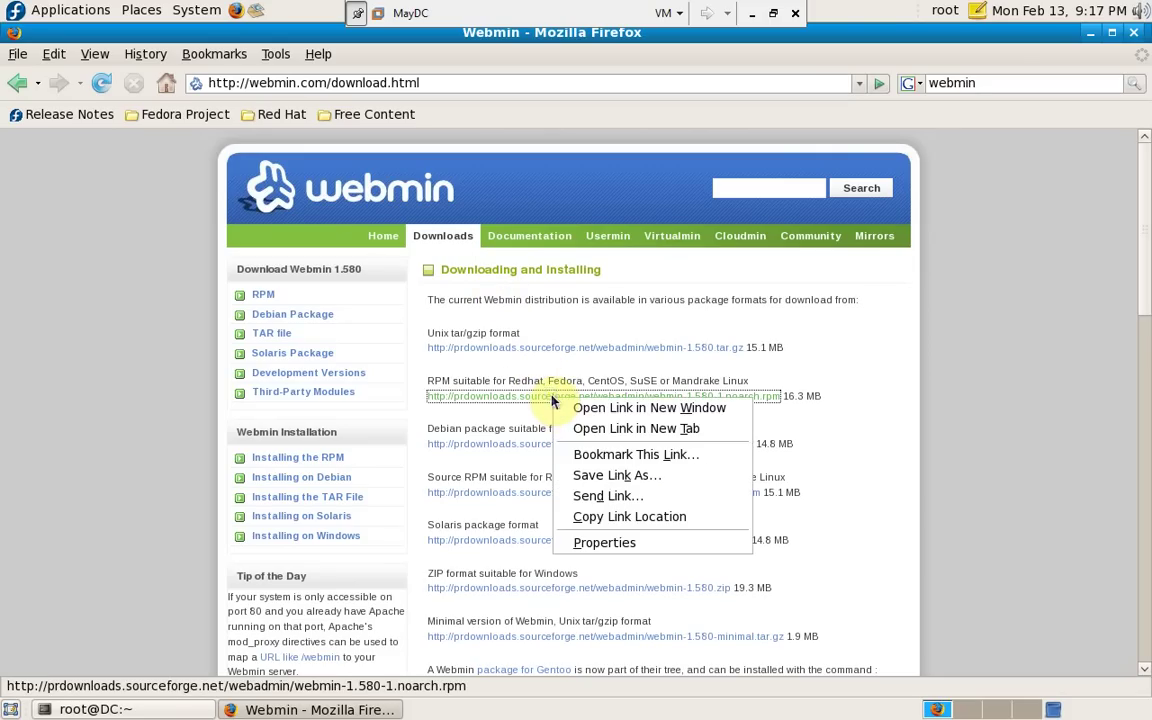
pyautogui.click(601, 518)
pyautogui.click(140, 709)
pyautogui.write('wget')
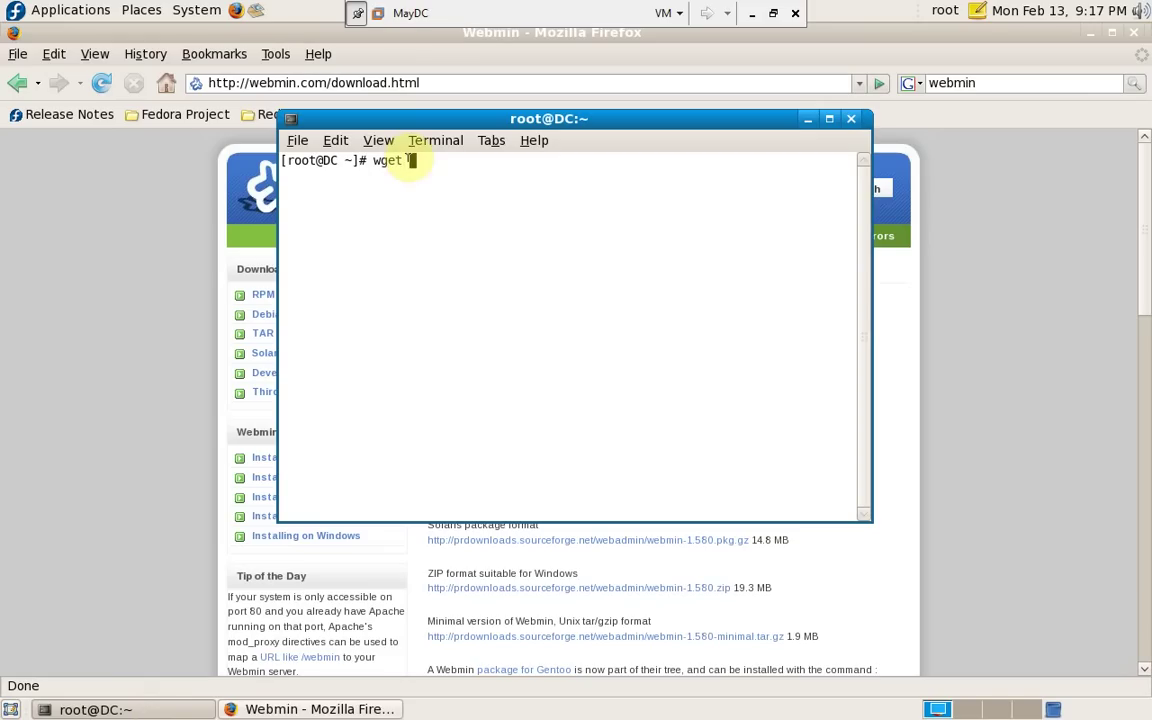
pyautogui.rightClick(413, 162)
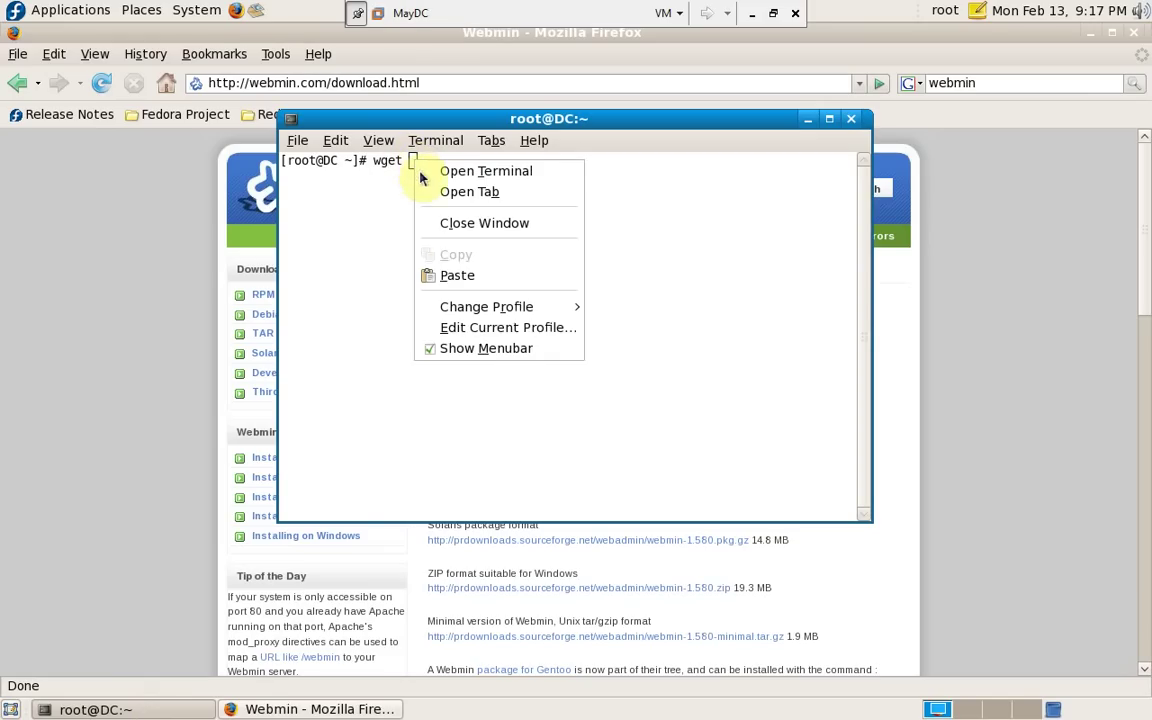
pyautogui.click(449, 276)
pyautogui.press('Return')
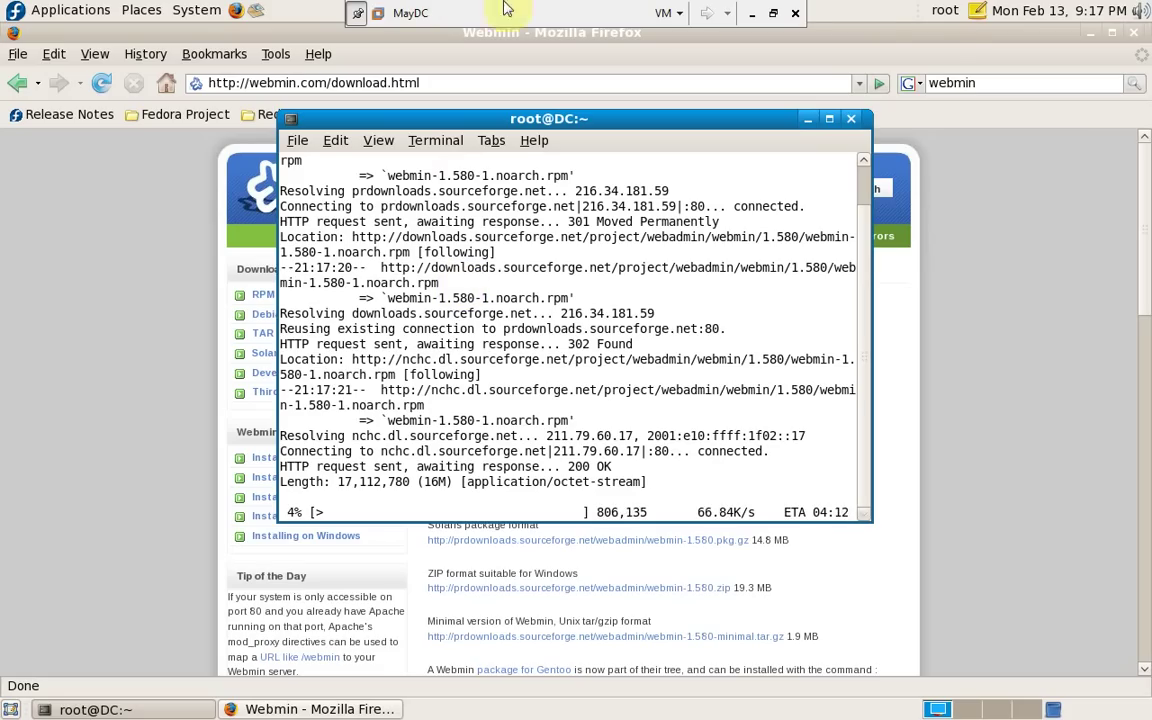
# Take the virtual machine out of full screen and maximize the VMware Workstation window.
pyautogui.click(772, 14)
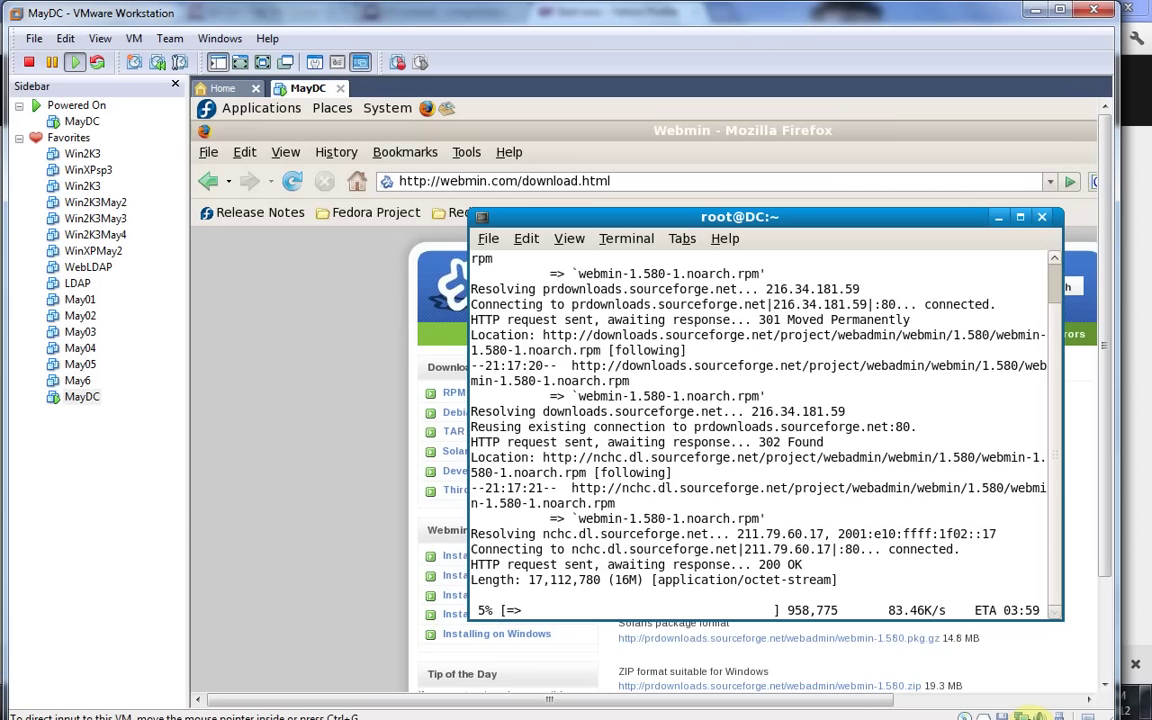
pyautogui.click(1059, 11)
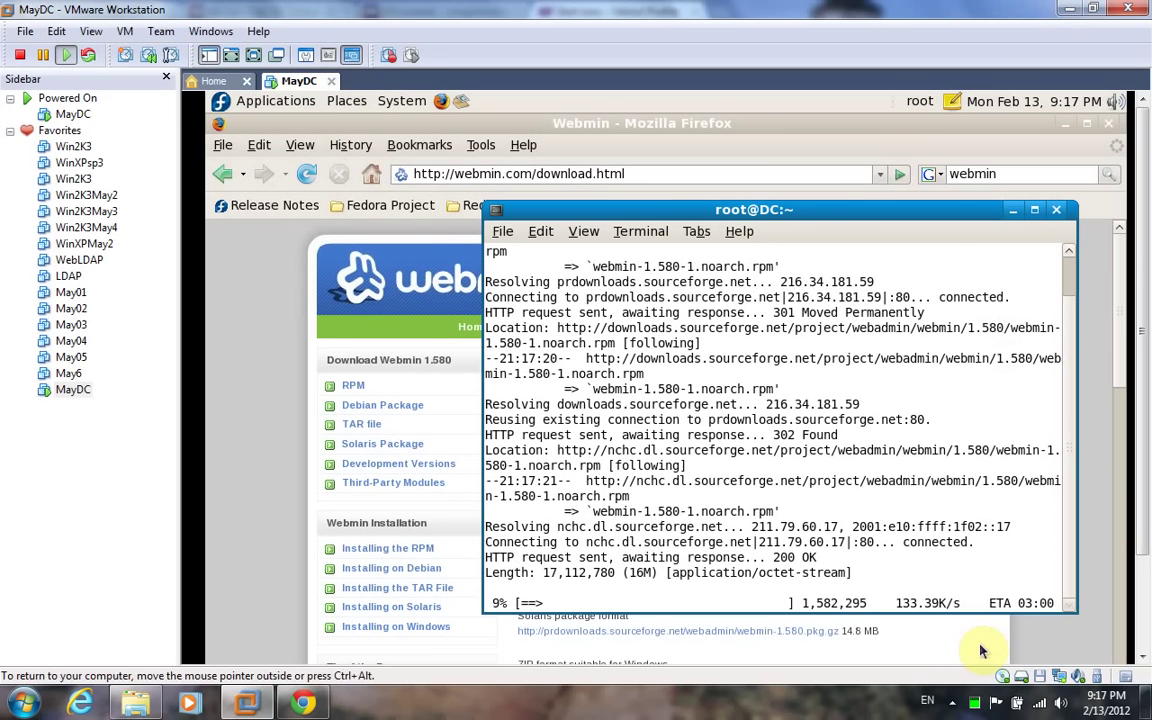
pyautogui.click(953, 704)
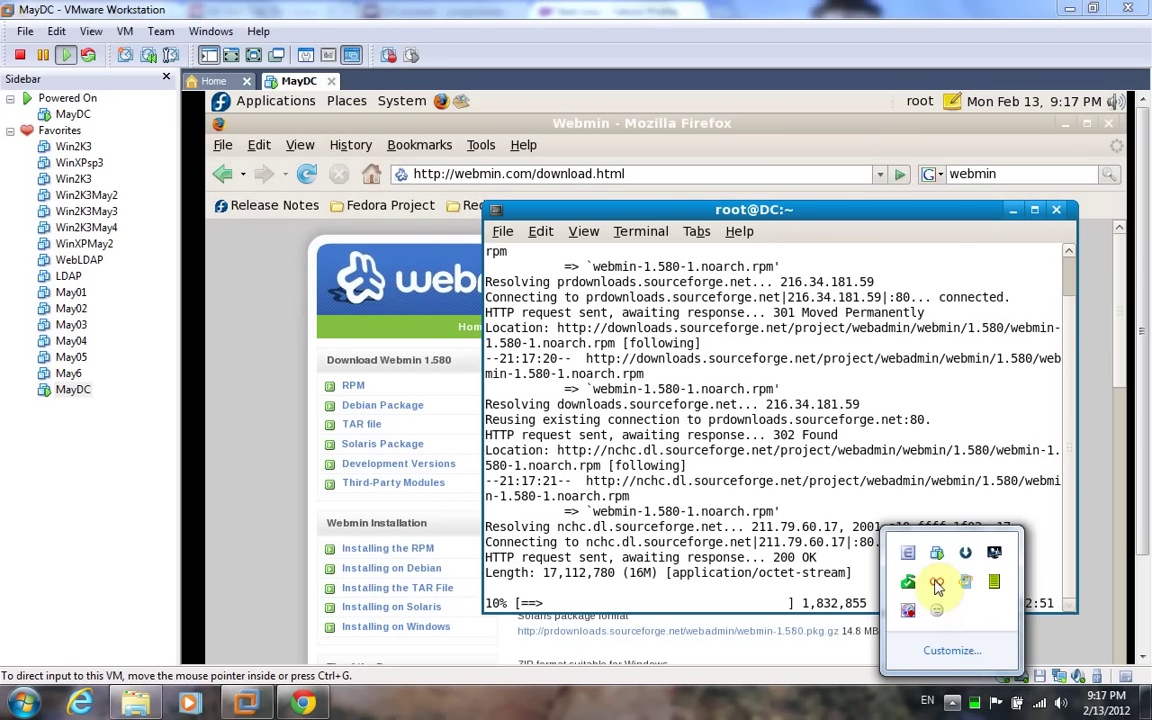
pyautogui.rightClick(912, 614)
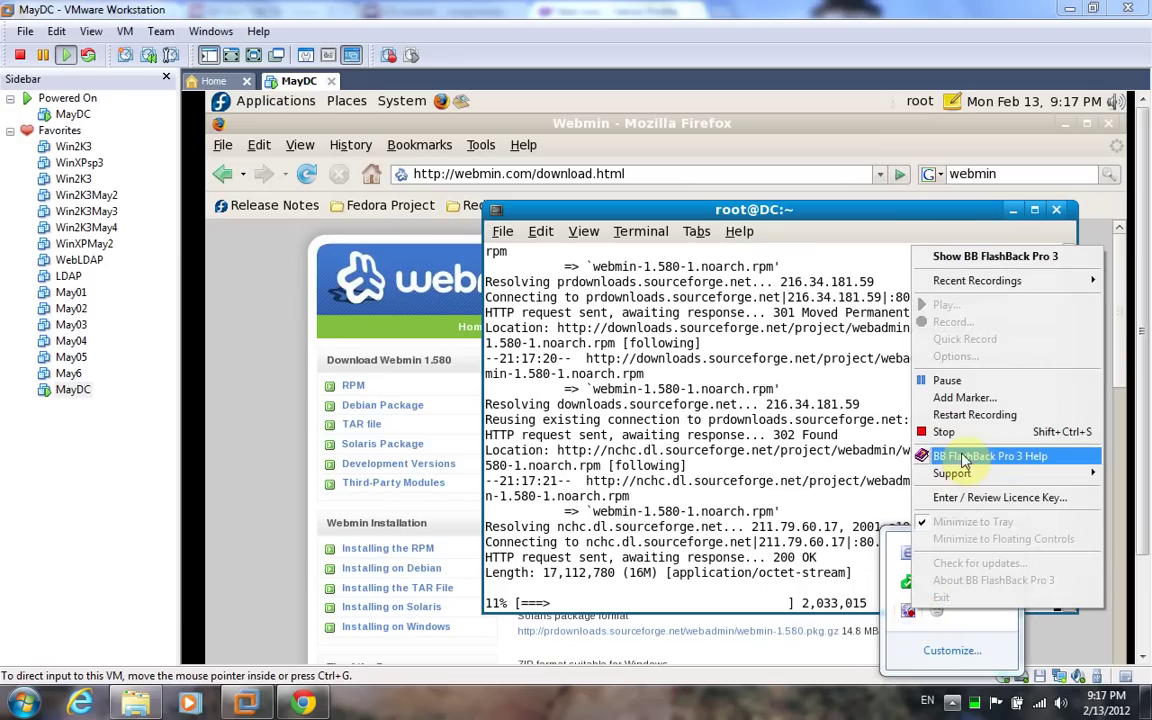
pyautogui.click(945, 383)
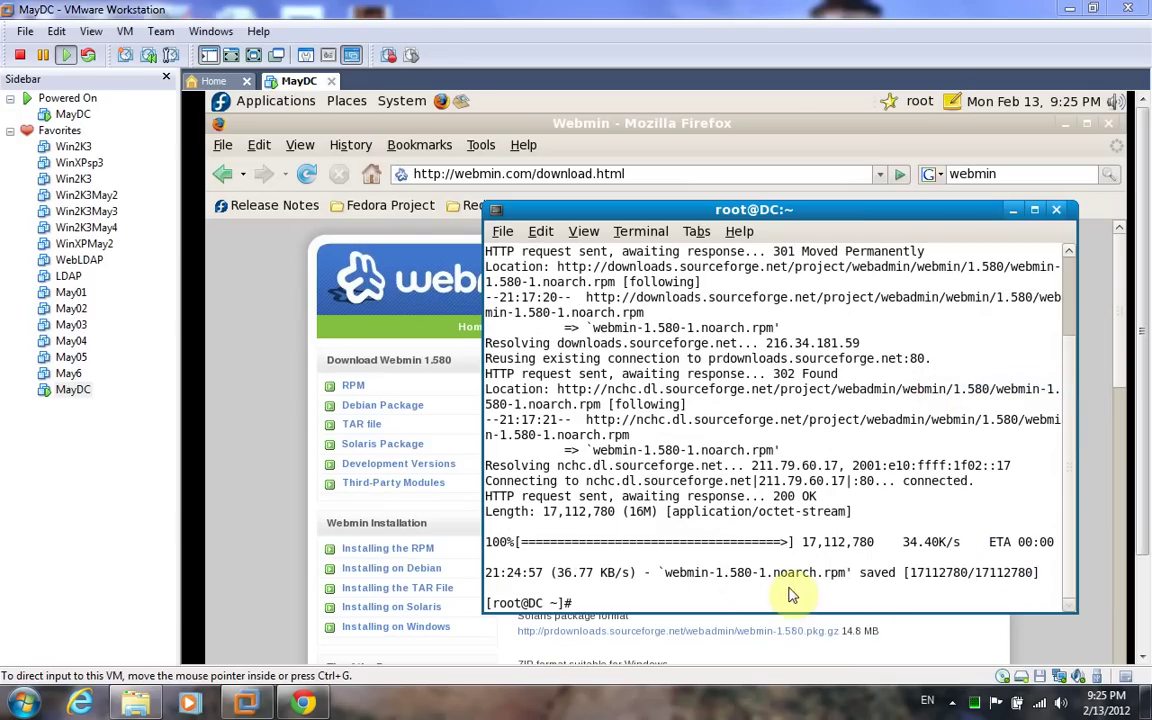
# Begin an rpm command at the terminal prompt.
pyautogui.click(609, 606)
pyautogui.write('rpm')
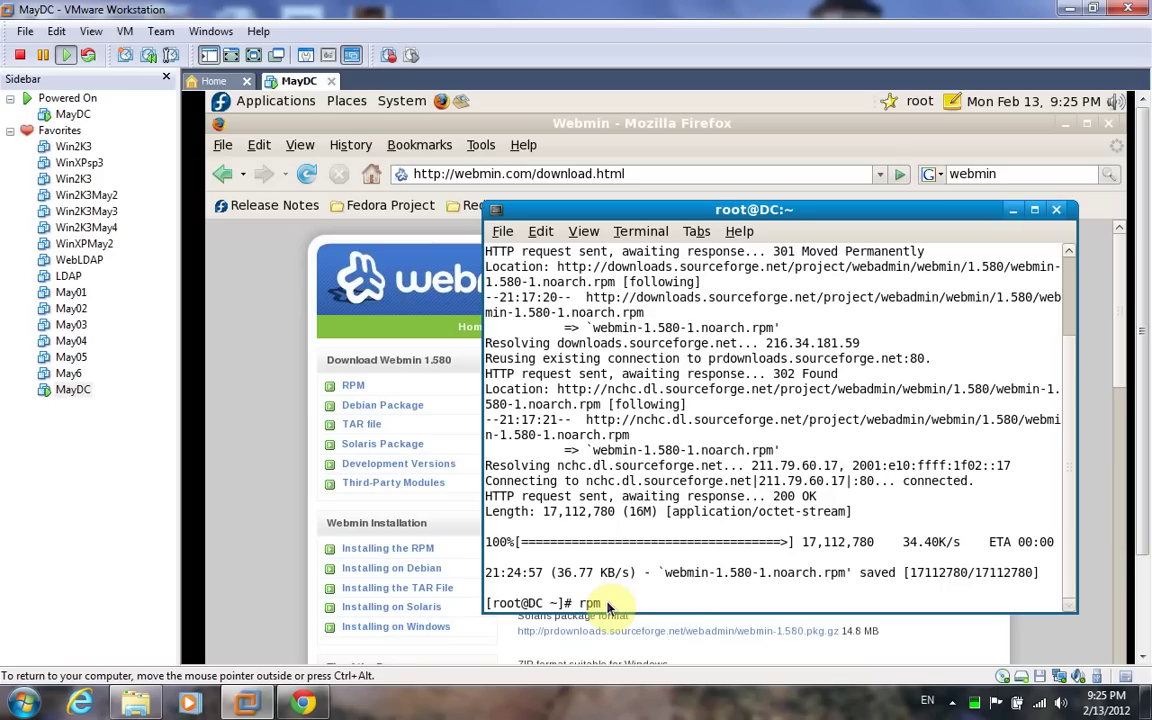